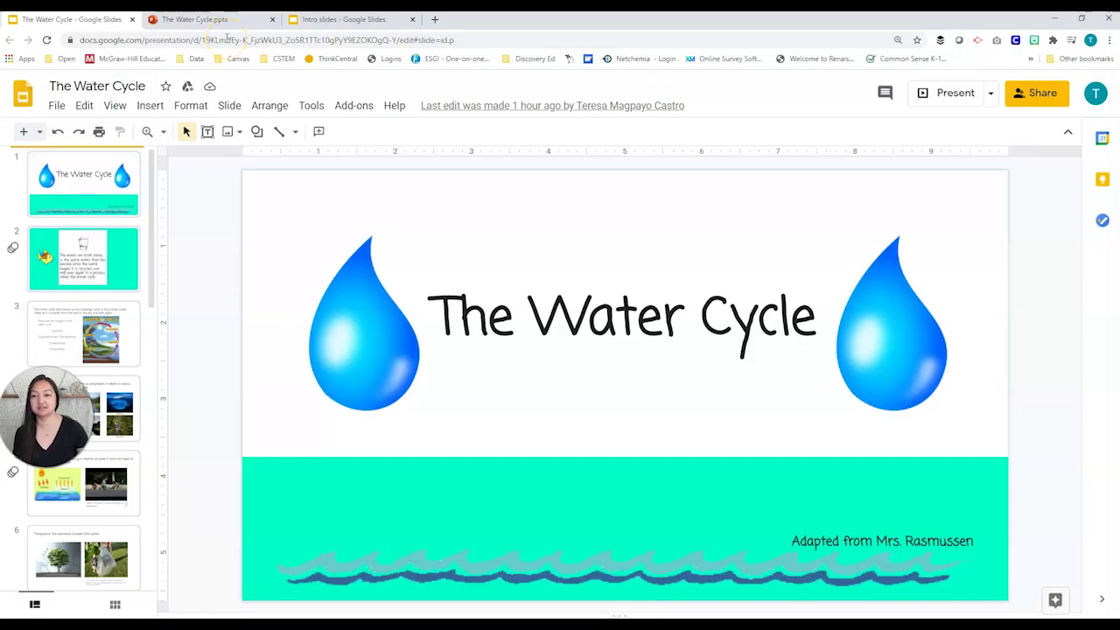
- Search the Google Workspace Marketplace for 'pear deck' via Add-ons > Get add-ons
{"action": "left_click", "coordinate": [355, 107]}
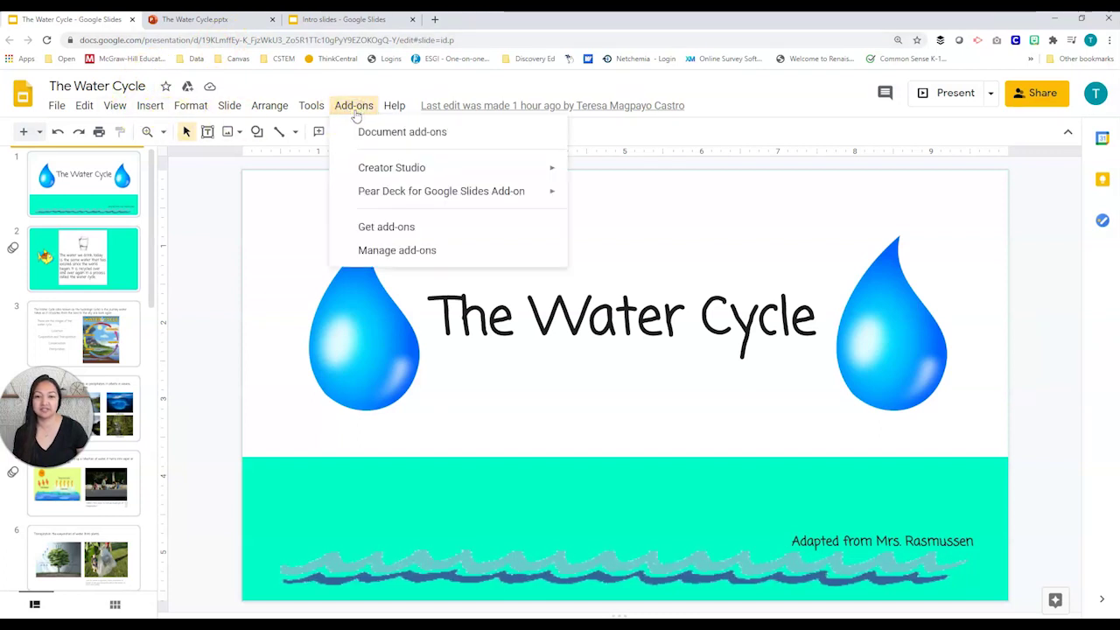
{"action": "mouse_move", "coordinate": [361, 194]}
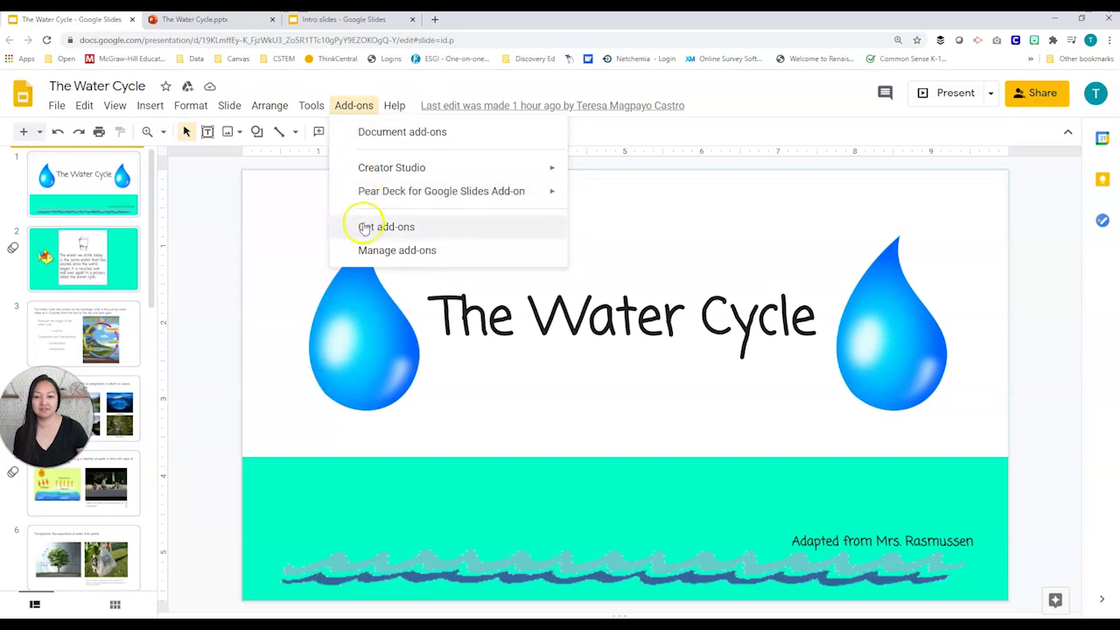
{"action": "left_click", "coordinate": [364, 232]}
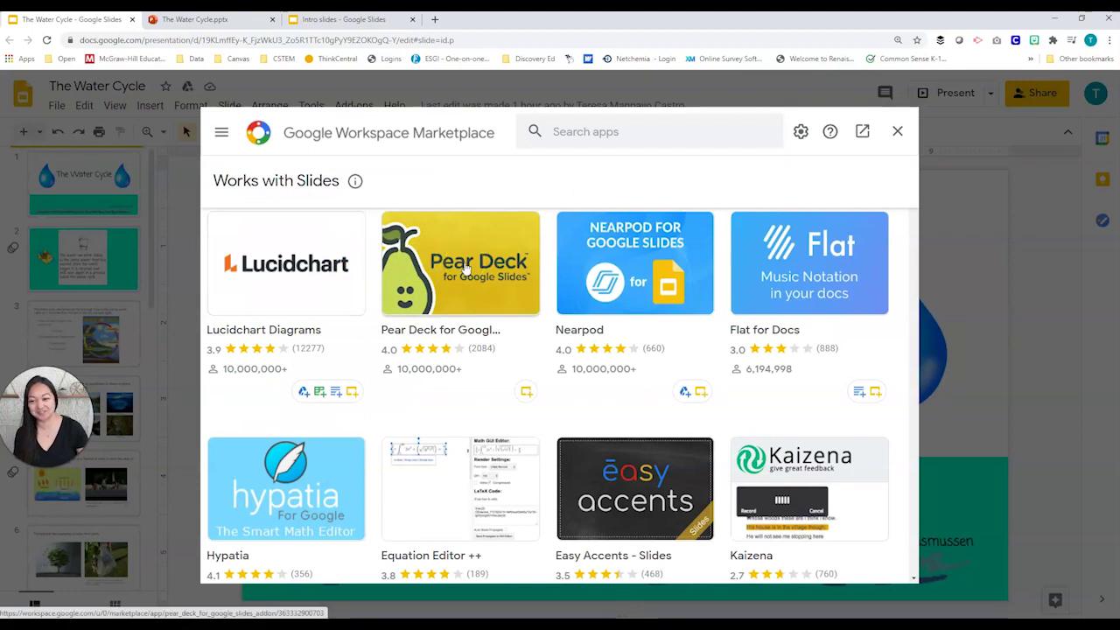
{"action": "left_click", "coordinate": [576, 133]}
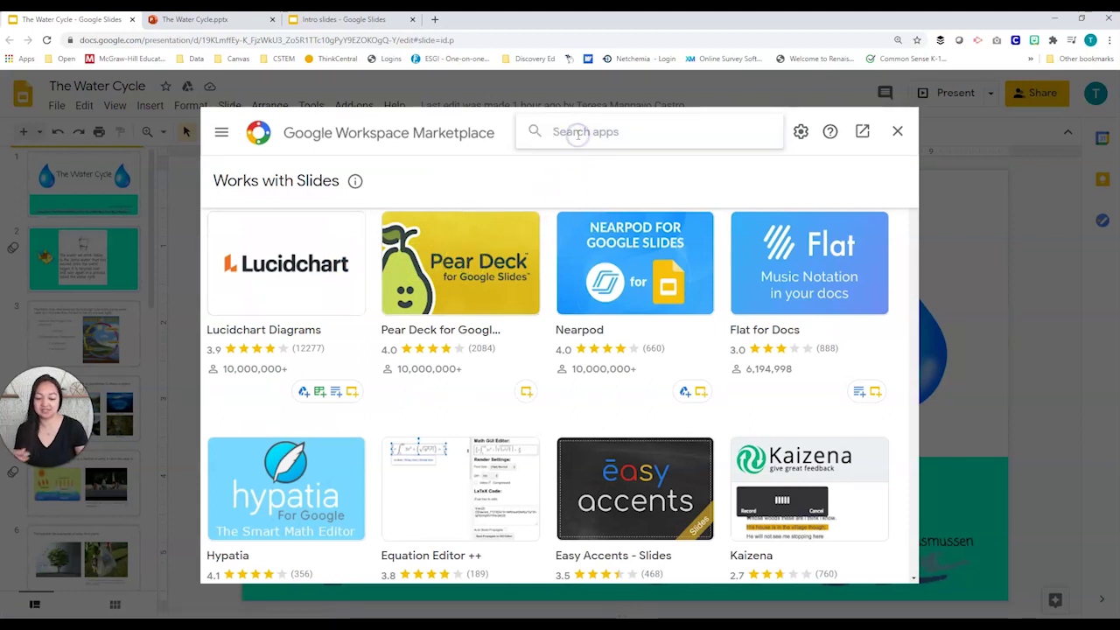
{"action": "type", "text": "pear deck"}
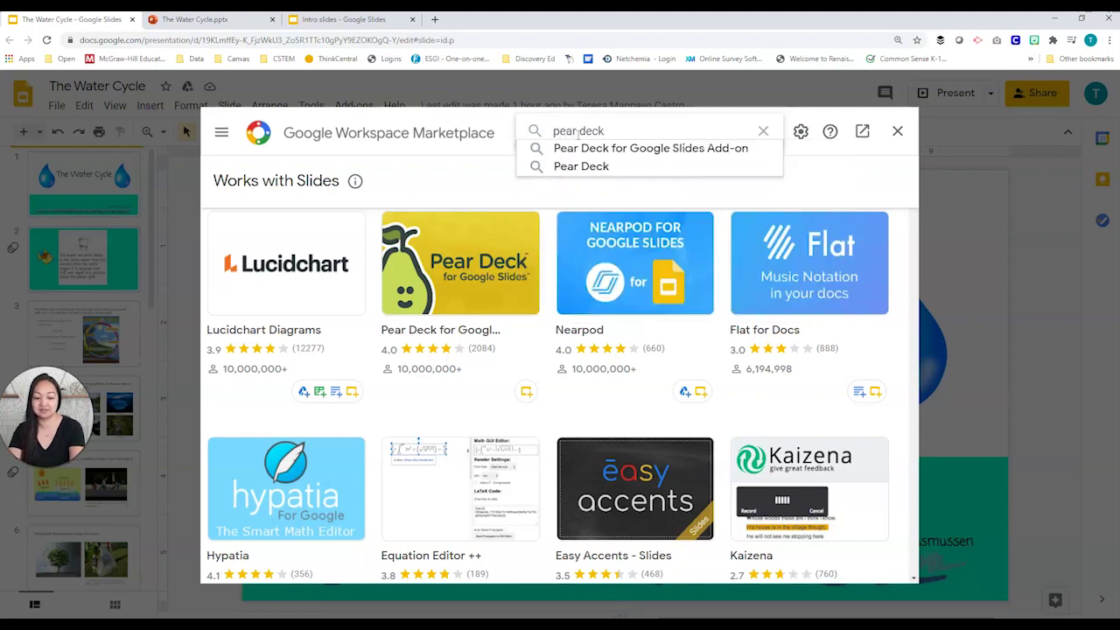
{"action": "key", "text": "Return"}
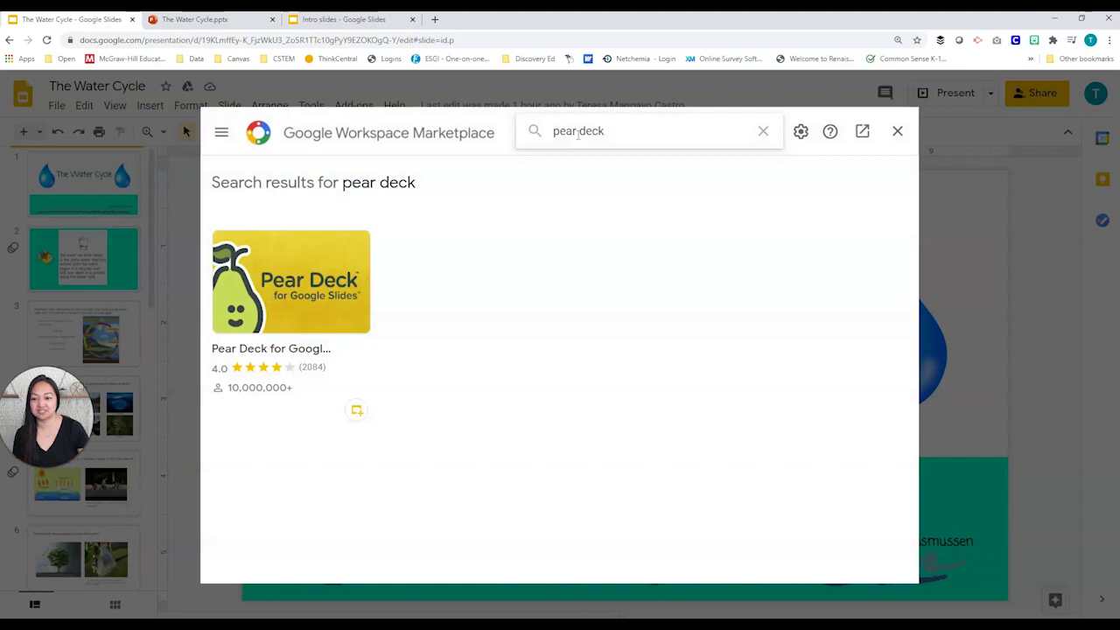
- Install Pear Deck for Google Slides with the school account and grant it access
{"action": "left_click", "coordinate": [319, 279]}
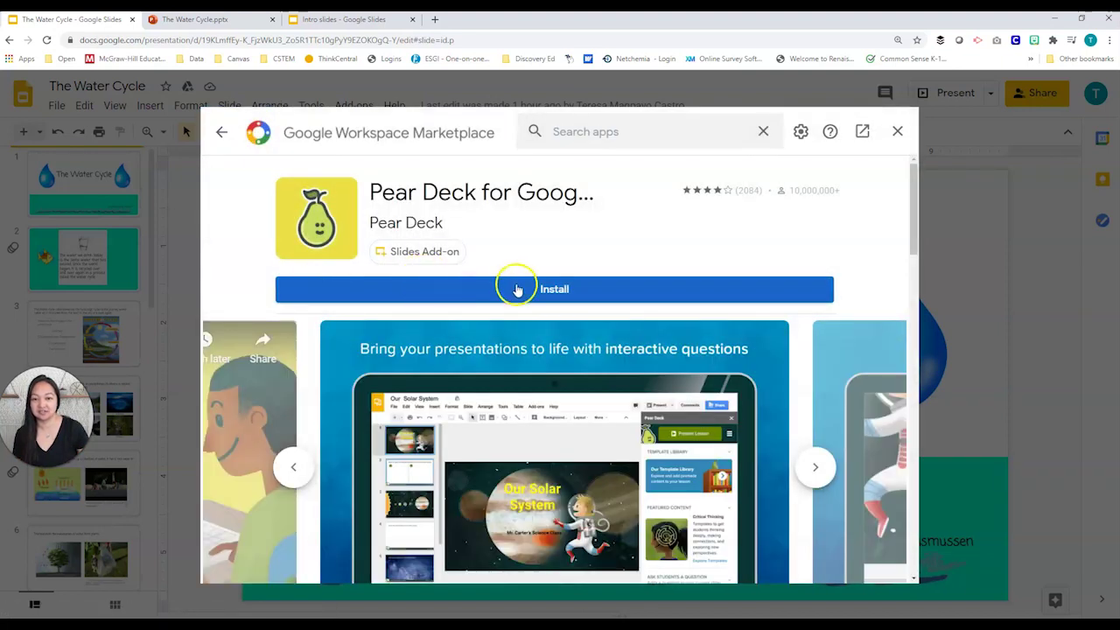
{"action": "left_click", "coordinate": [517, 290]}
{"action": "left_click", "coordinate": [643, 428]}
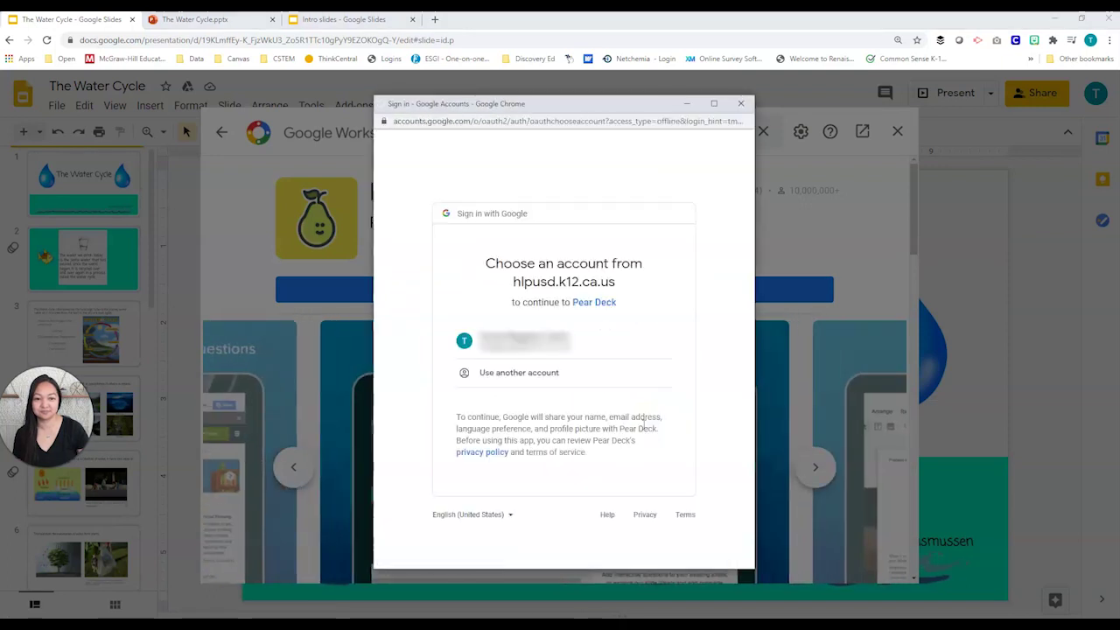
{"action": "left_click", "coordinate": [506, 347]}
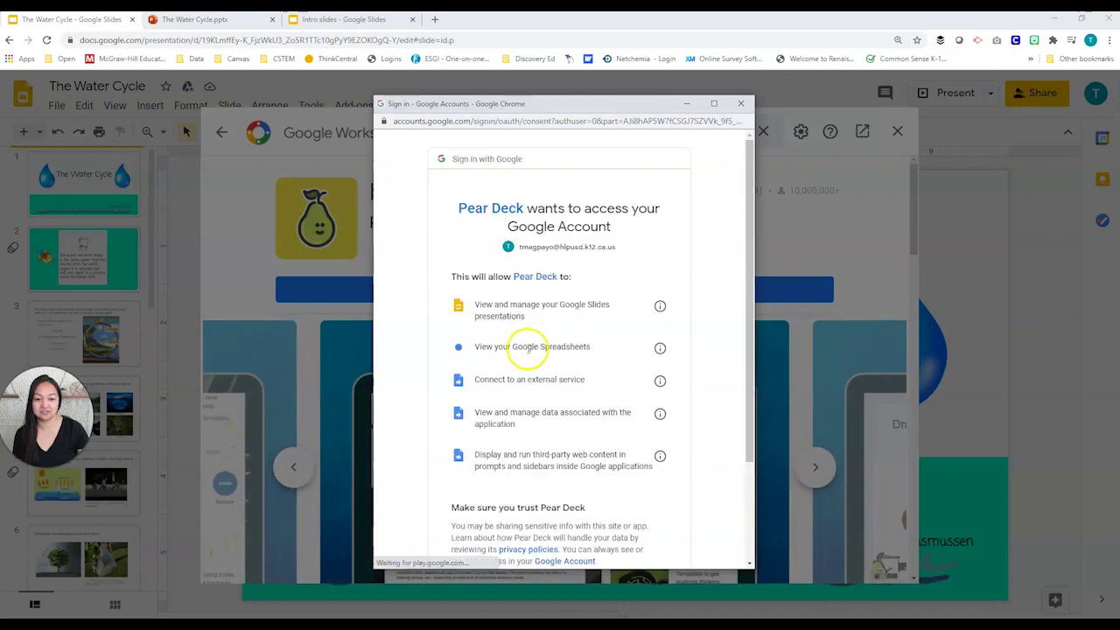
{"action": "scroll", "coordinate": [569, 420], "scroll_direction": "down", "scroll_amount": 2}
{"action": "left_click", "coordinate": [638, 484]}
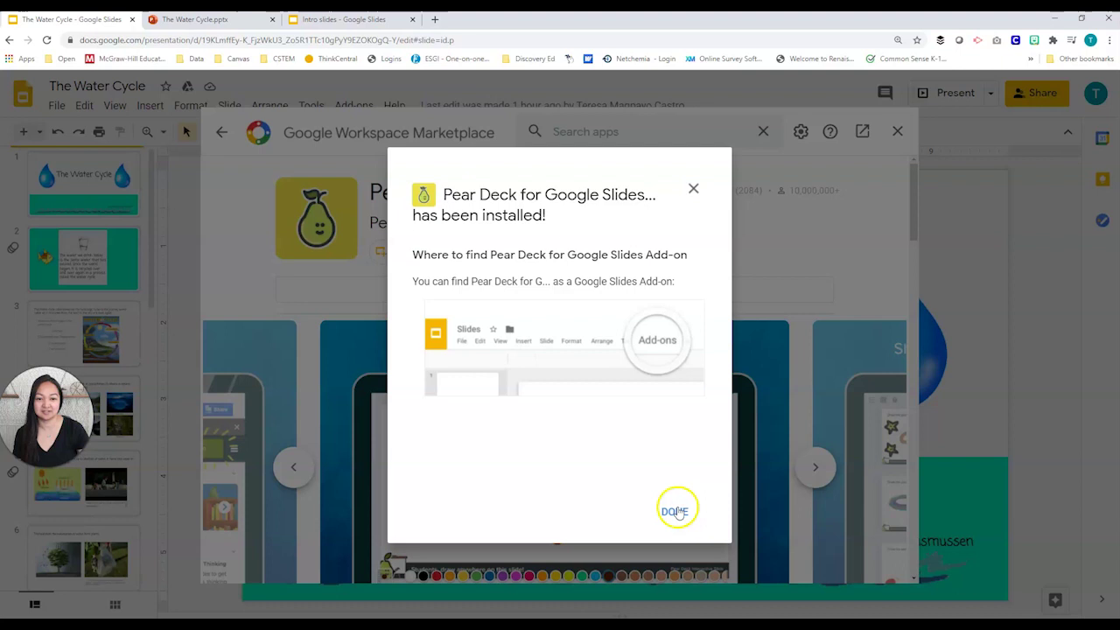
{"action": "left_click", "coordinate": [675, 512]}
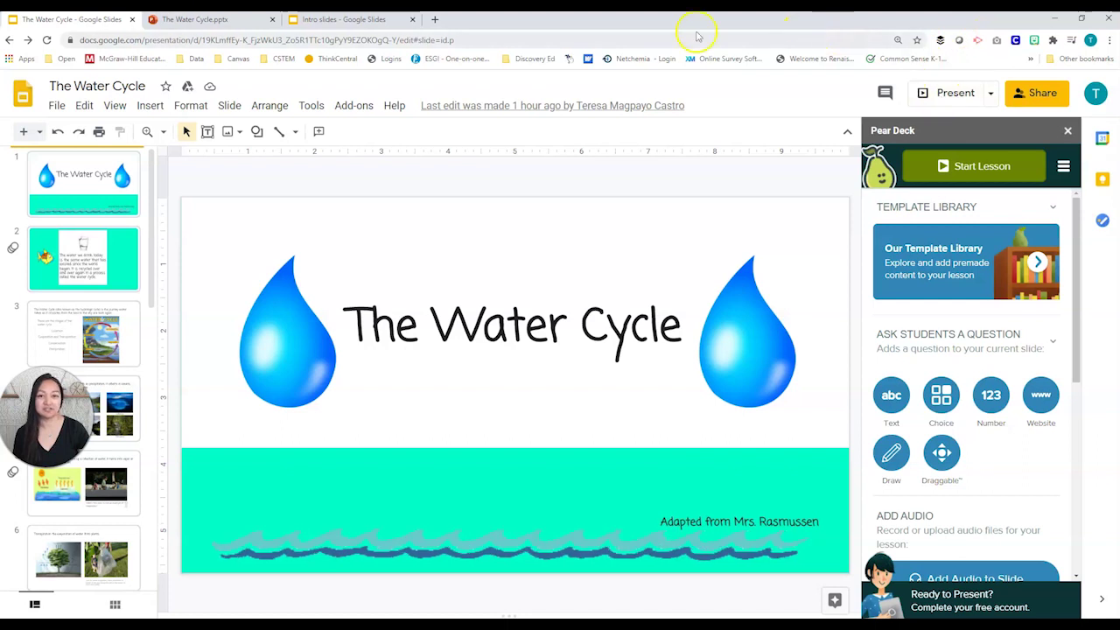
- Reload the deck, open the Pear Deck add-on sidebar, then switch to the PowerPoint Online copy
{"action": "left_click", "coordinate": [527, 40]}
{"action": "key", "text": "Return"}
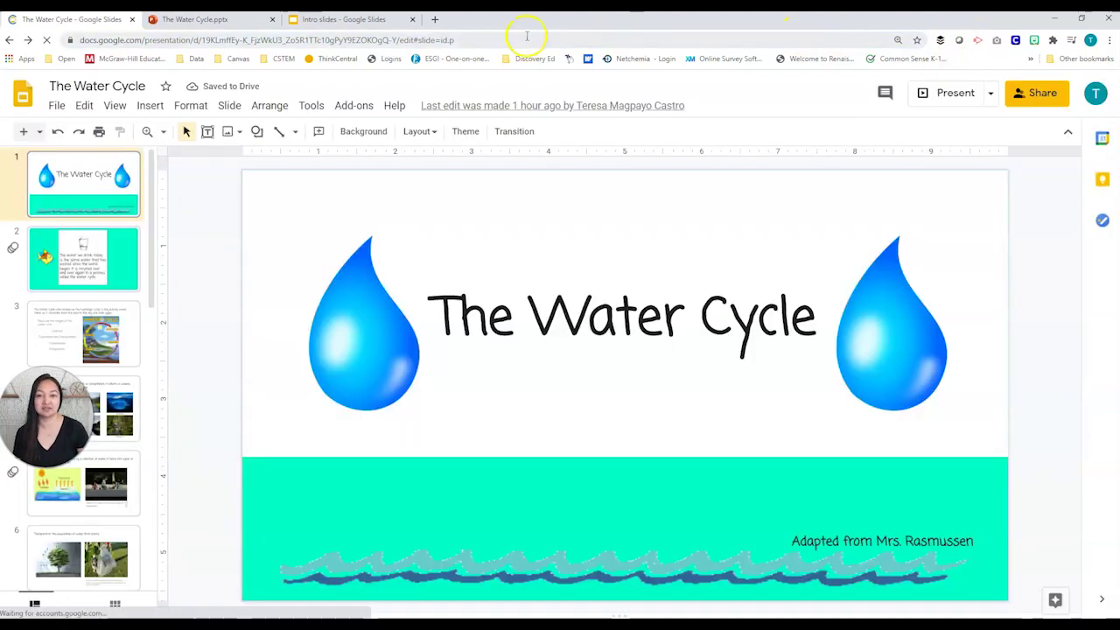
{"action": "left_click", "coordinate": [355, 106]}
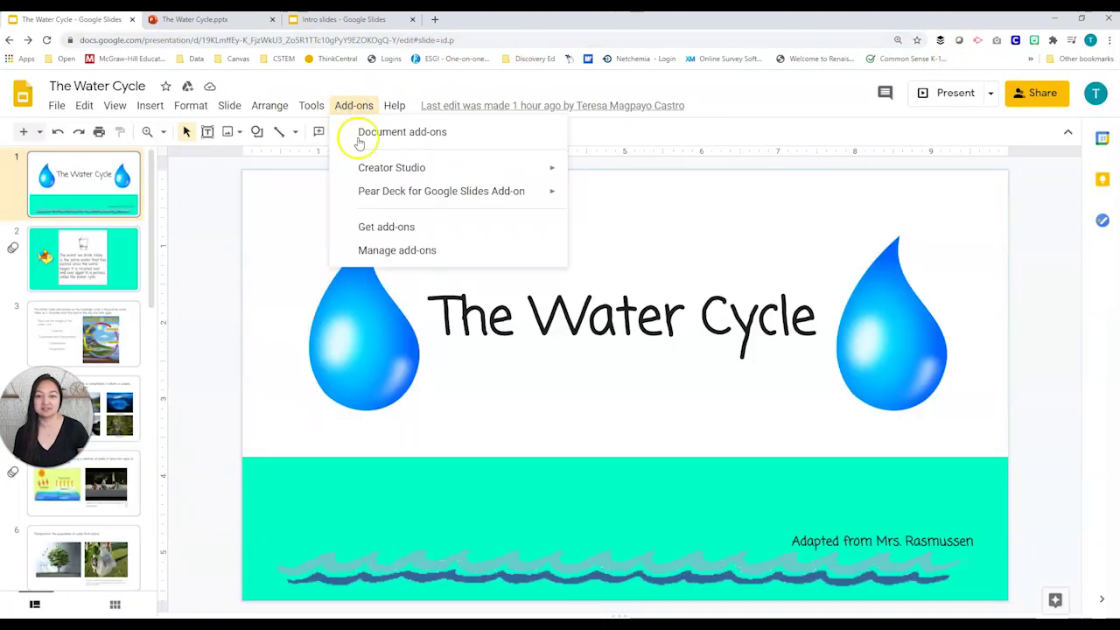
{"action": "left_click", "coordinate": [379, 191]}
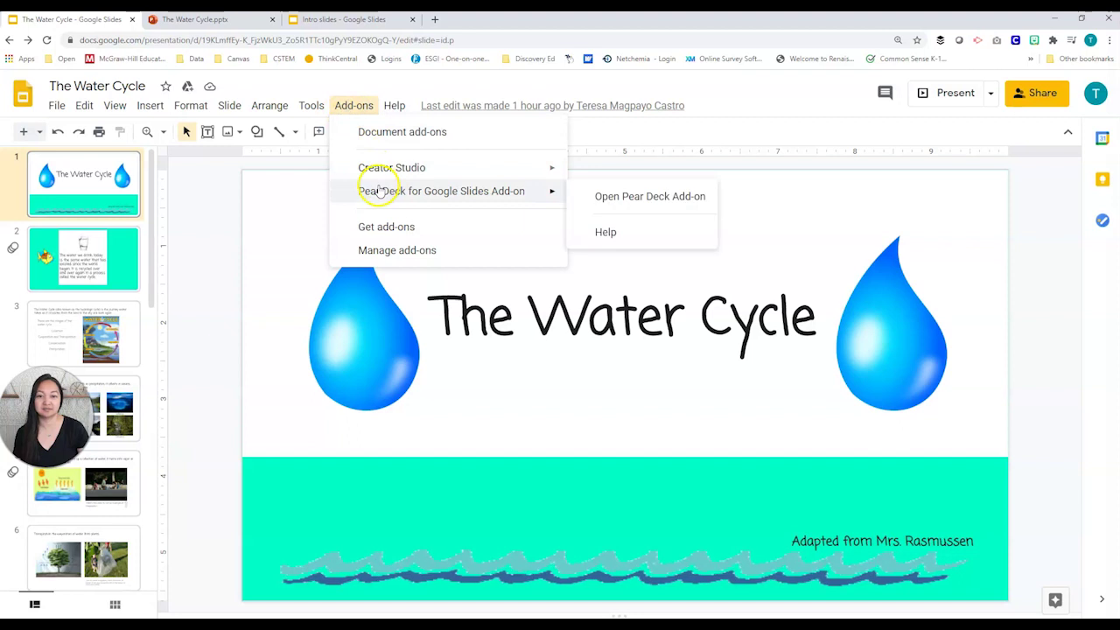
{"action": "left_click", "coordinate": [609, 200]}
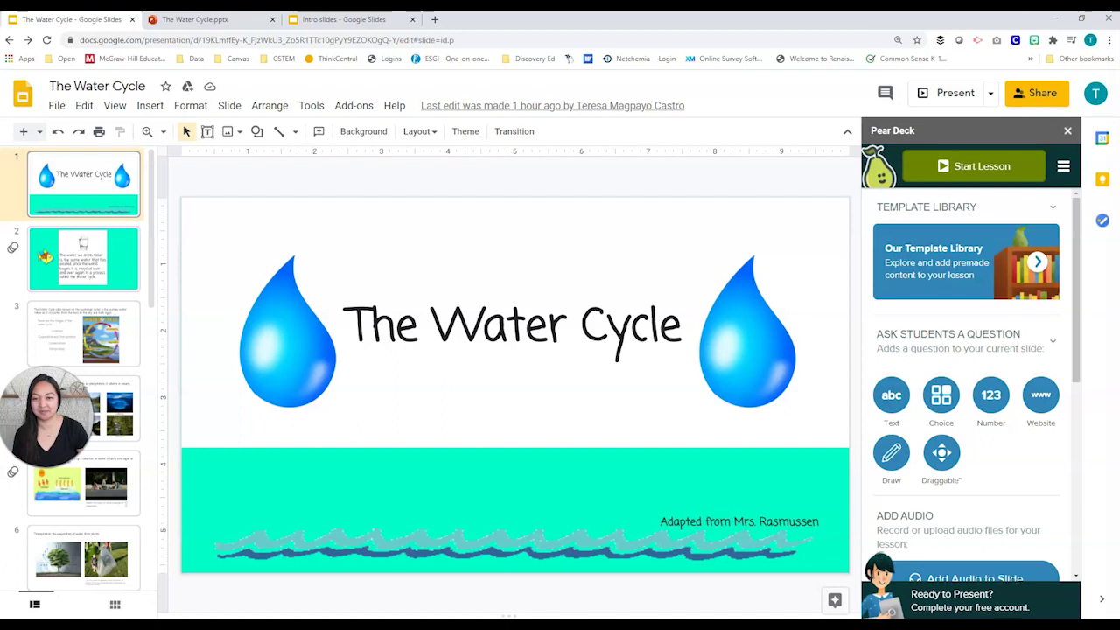
{"action": "key", "text": "ctrl+Tab"}
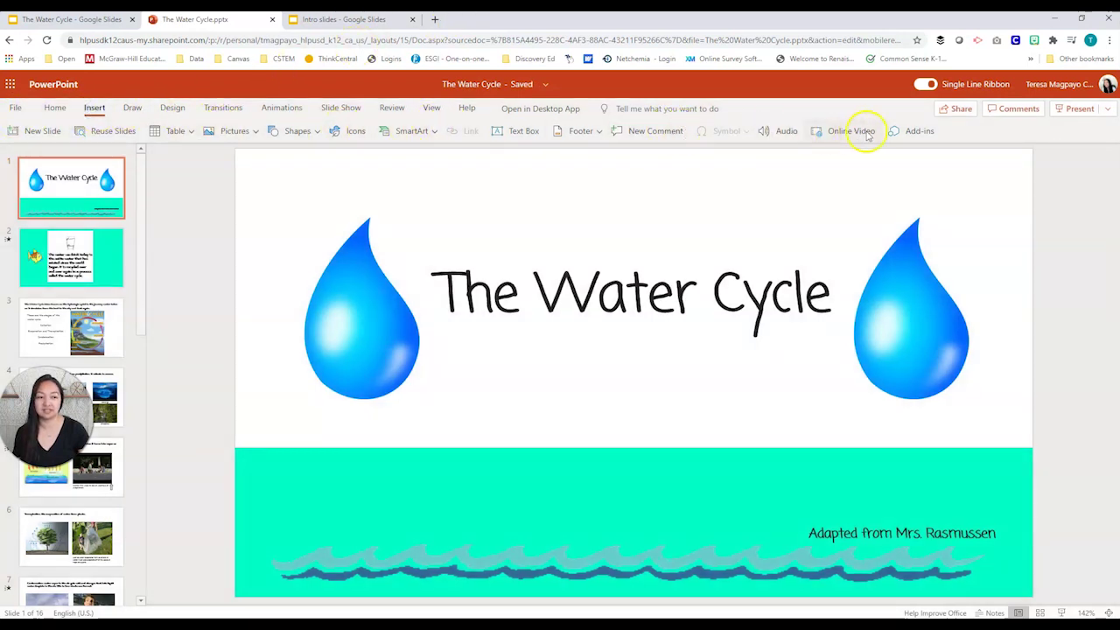
- Find 'pear deck' in the Office Add-ins store and add the Pear Deck Add-in
{"action": "left_click", "coordinate": [919, 131]}
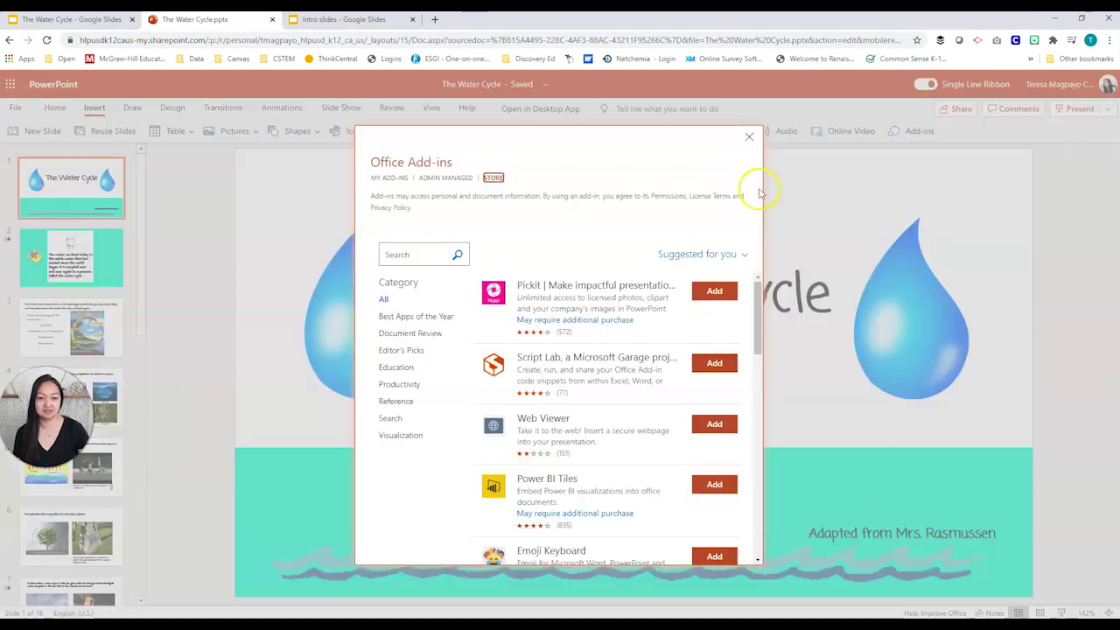
{"action": "left_click", "coordinate": [425, 253]}
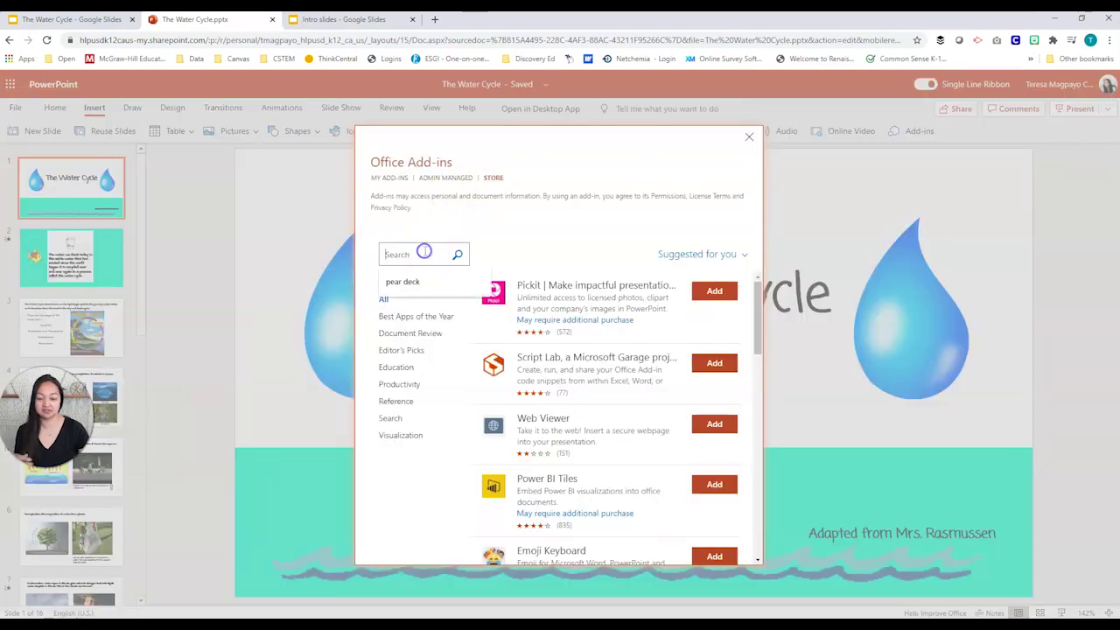
{"action": "left_click", "coordinate": [419, 280]}
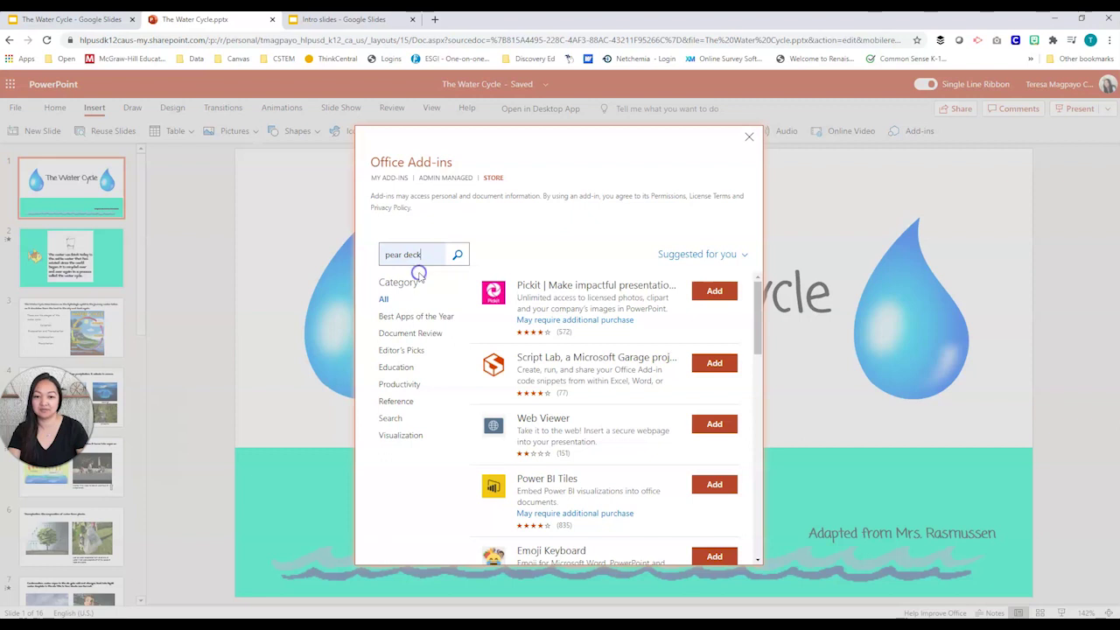
{"action": "left_click", "coordinate": [443, 255]}
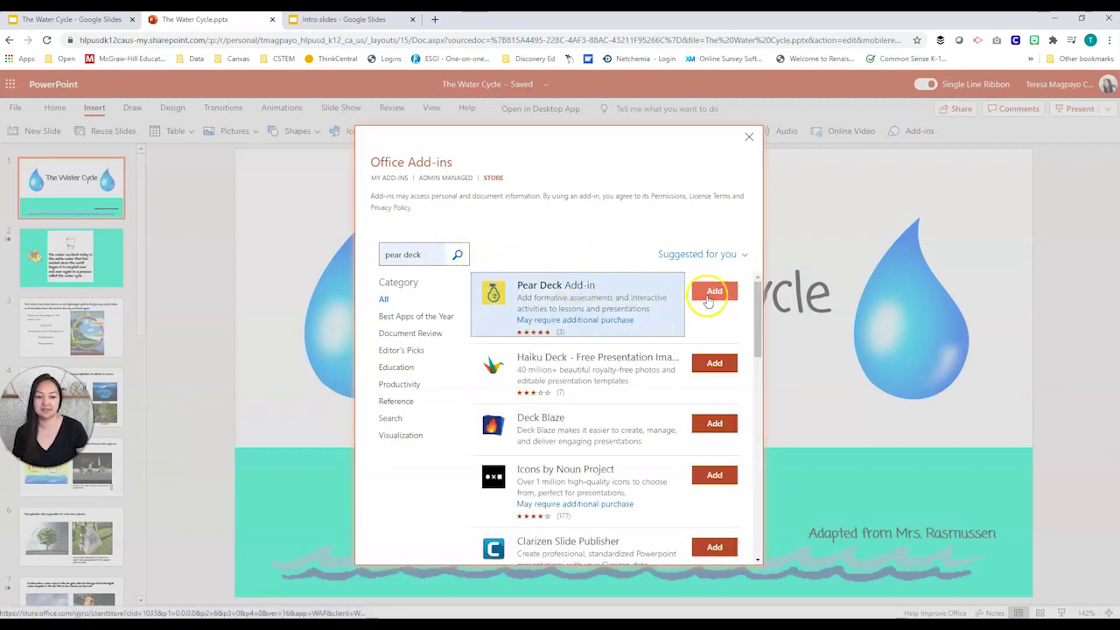
{"action": "left_click", "coordinate": [713, 299]}
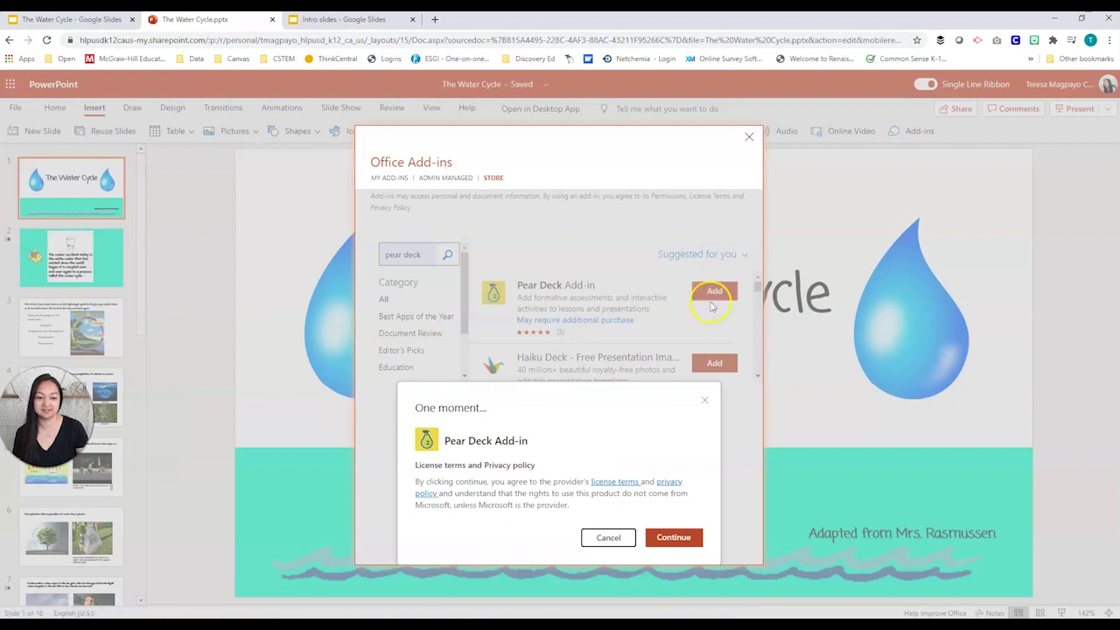
{"action": "left_click", "coordinate": [674, 535]}
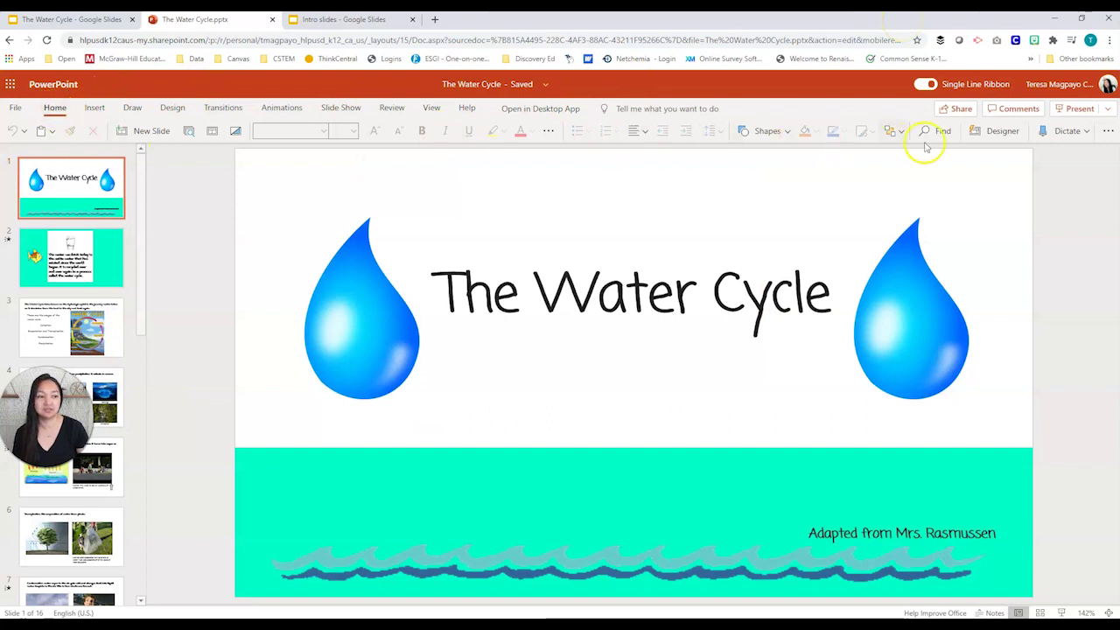
- Open the Pear Deck add-in, sign in with Microsoft as a teacher, then return to Google Slides
{"action": "left_click", "coordinate": [1109, 132]}
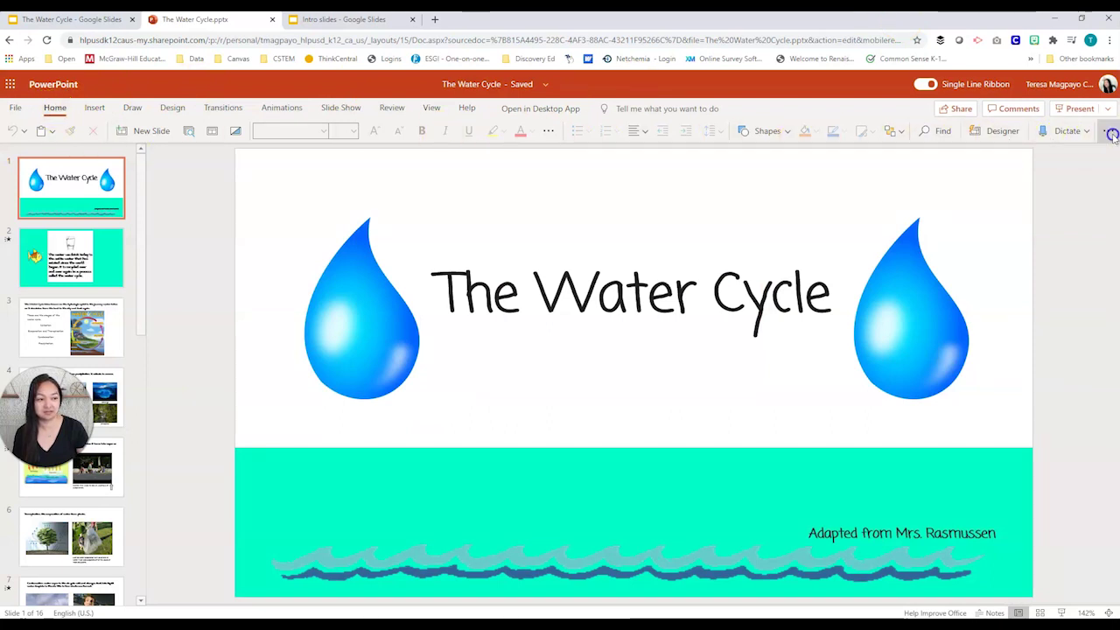
{"action": "left_click", "coordinate": [1054, 252]}
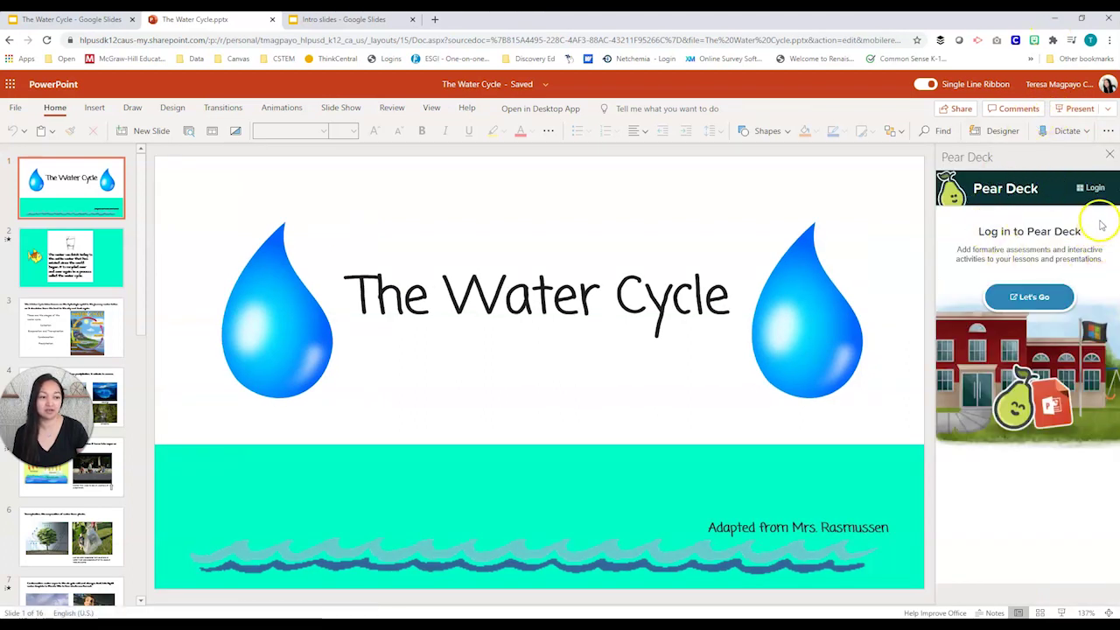
{"action": "left_click", "coordinate": [1093, 189]}
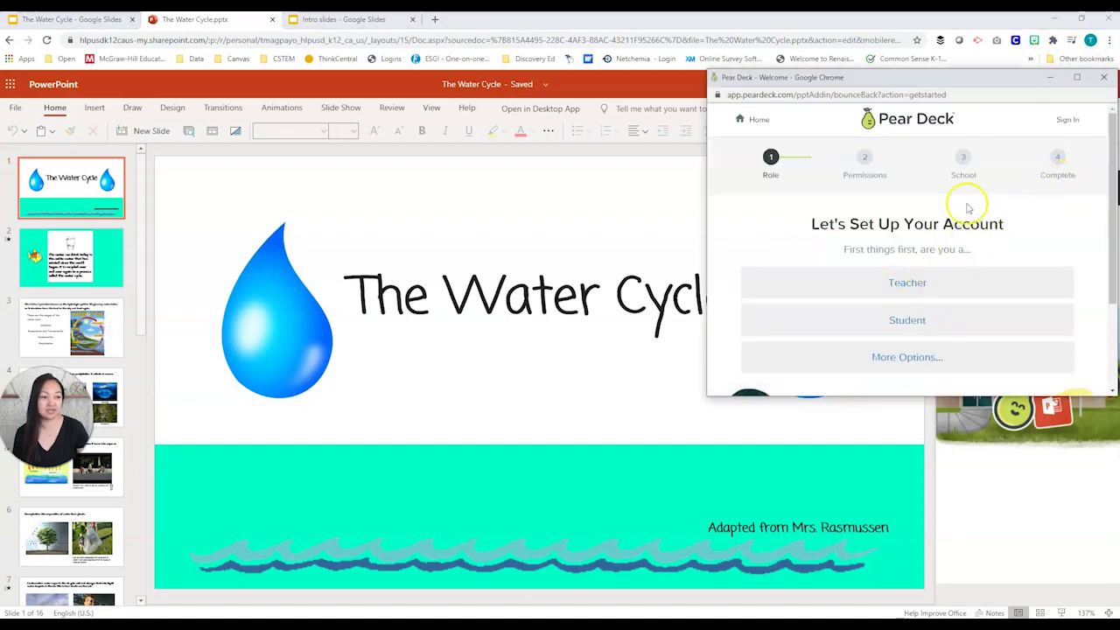
{"action": "left_click", "coordinate": [1067, 123]}
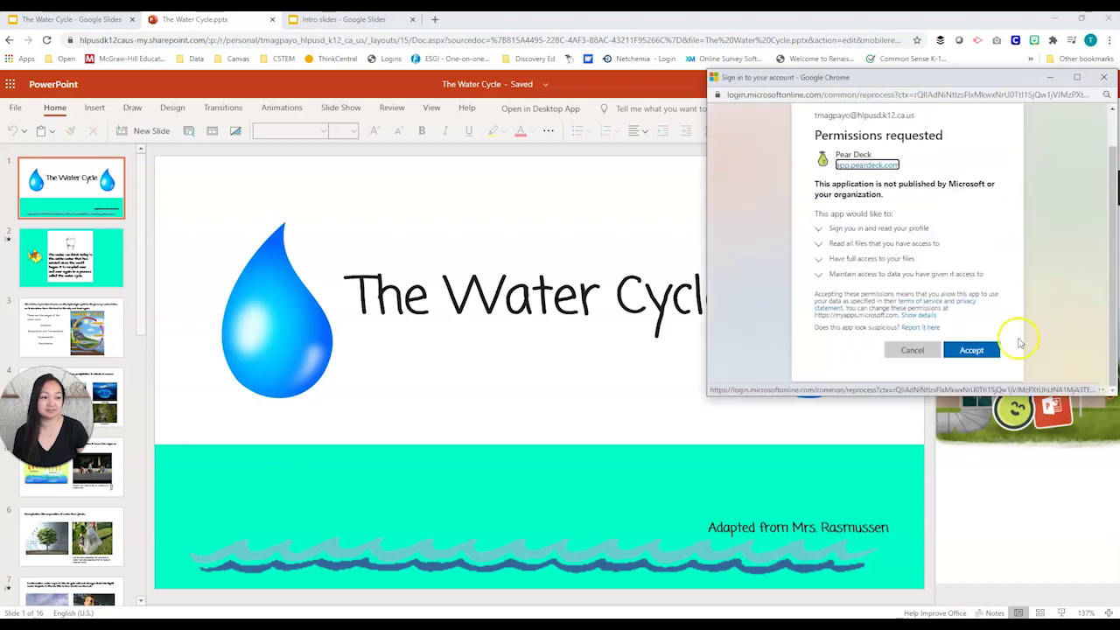
{"action": "left_click", "coordinate": [969, 347]}
{"action": "left_click", "coordinate": [917, 282]}
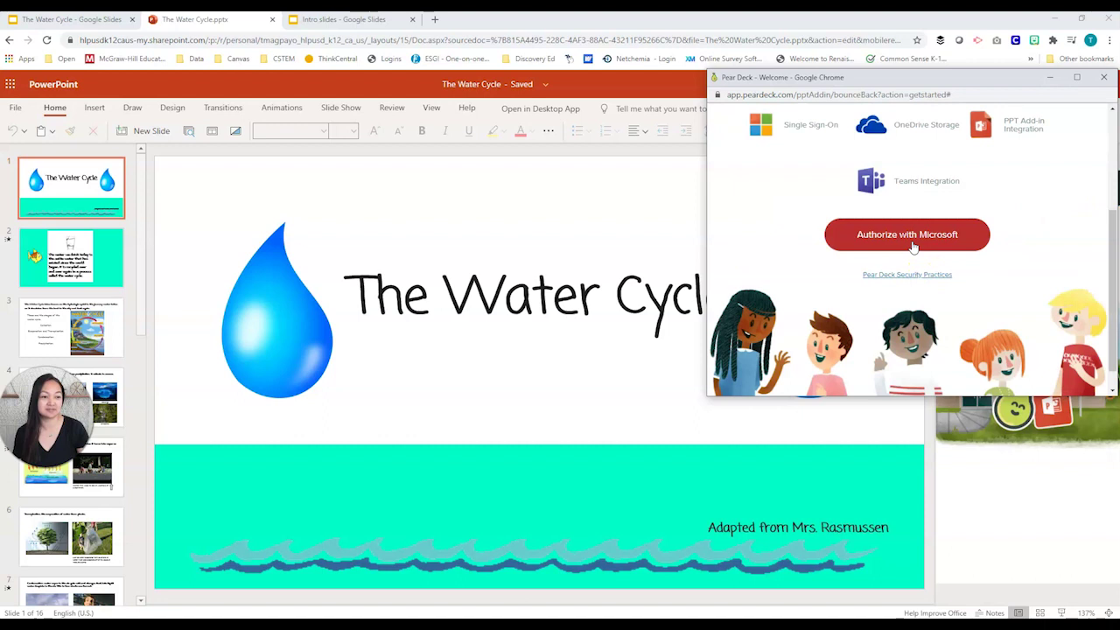
{"action": "left_click", "coordinate": [912, 245]}
{"action": "left_click", "coordinate": [916, 300]}
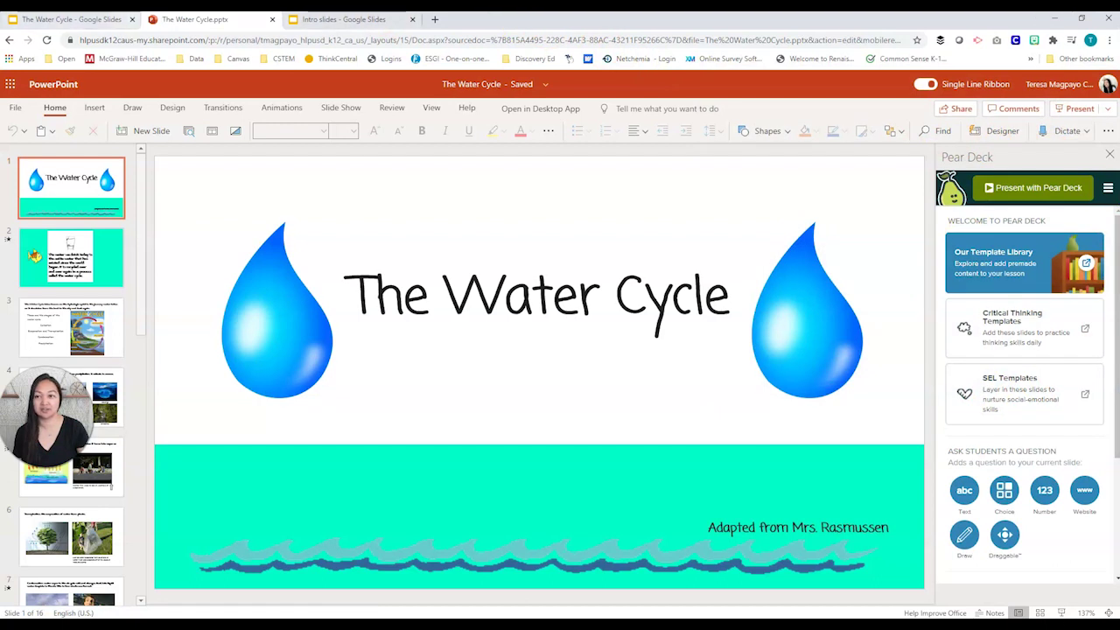
{"action": "left_click", "coordinate": [67, 21]}
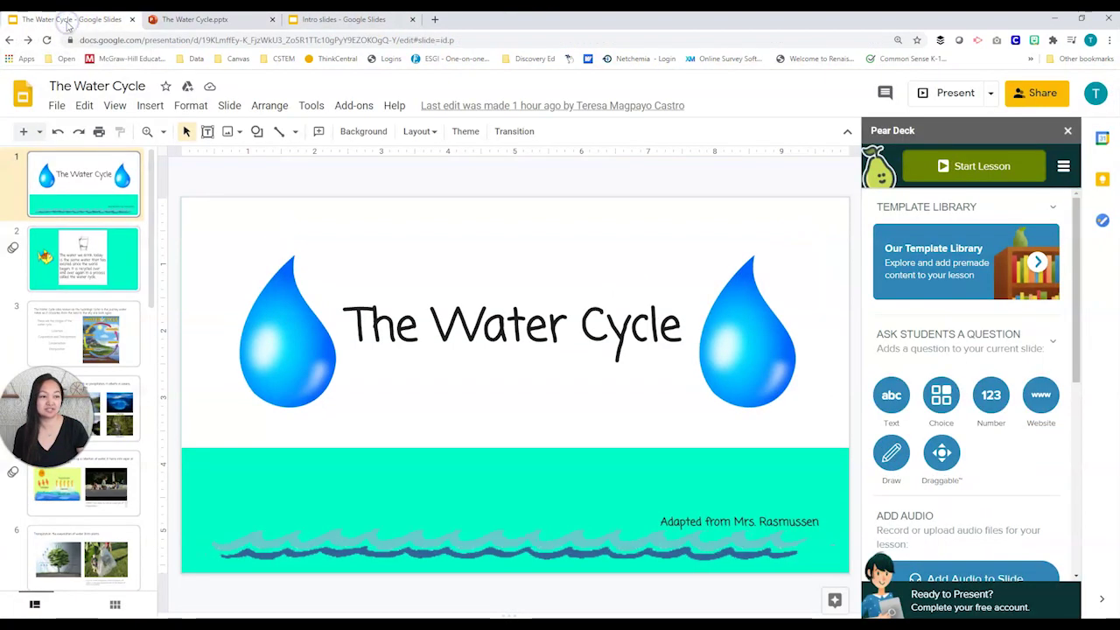
{"action": "left_click", "coordinate": [202, 19]}
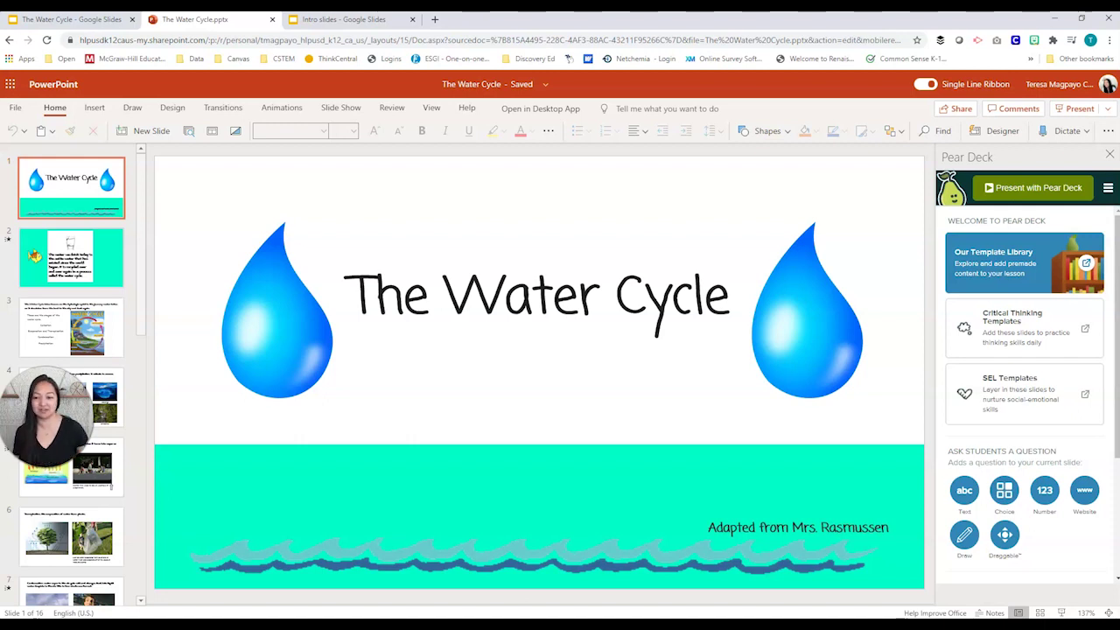
{"action": "key", "text": "ctrl+shift+Tab"}
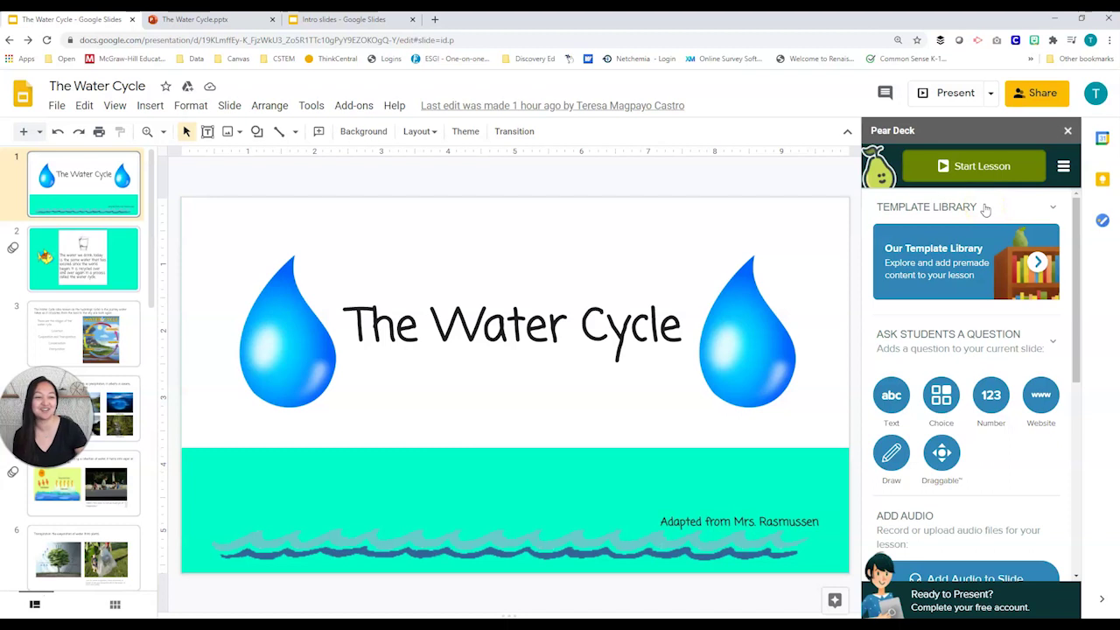
- Open Pear Deck's Our Template Library and scroll through its lesson-builder and subject categories
{"action": "scroll", "coordinate": [1006, 203], "scroll_direction": "down", "scroll_amount": 1}
{"action": "scroll", "coordinate": [1071, 198], "scroll_direction": "up", "scroll_amount": 1}
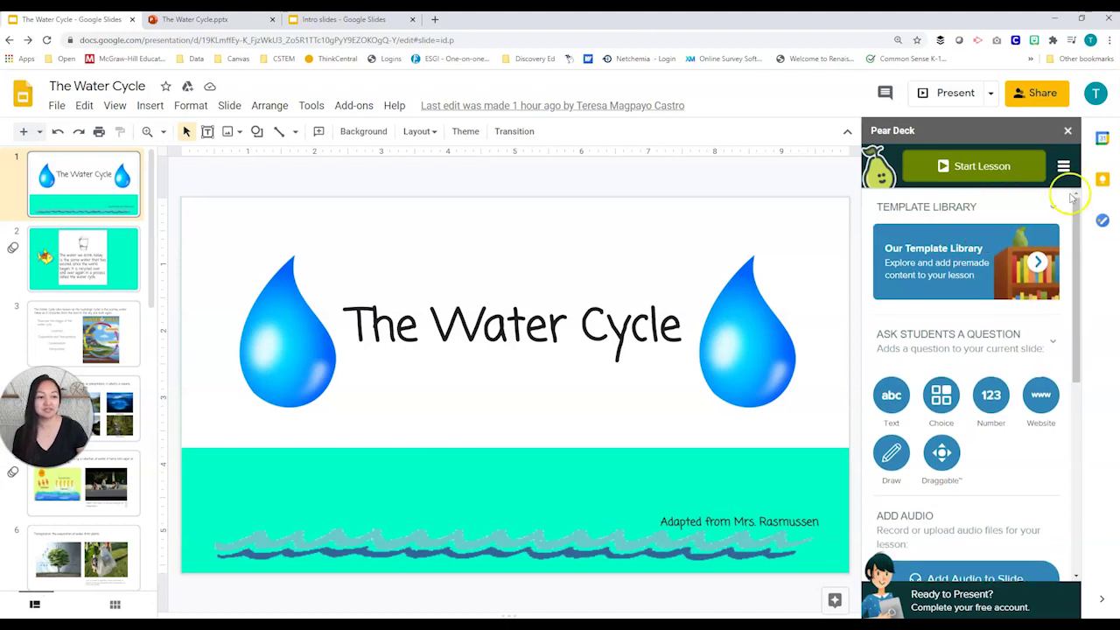
{"action": "left_click", "coordinate": [1036, 262]}
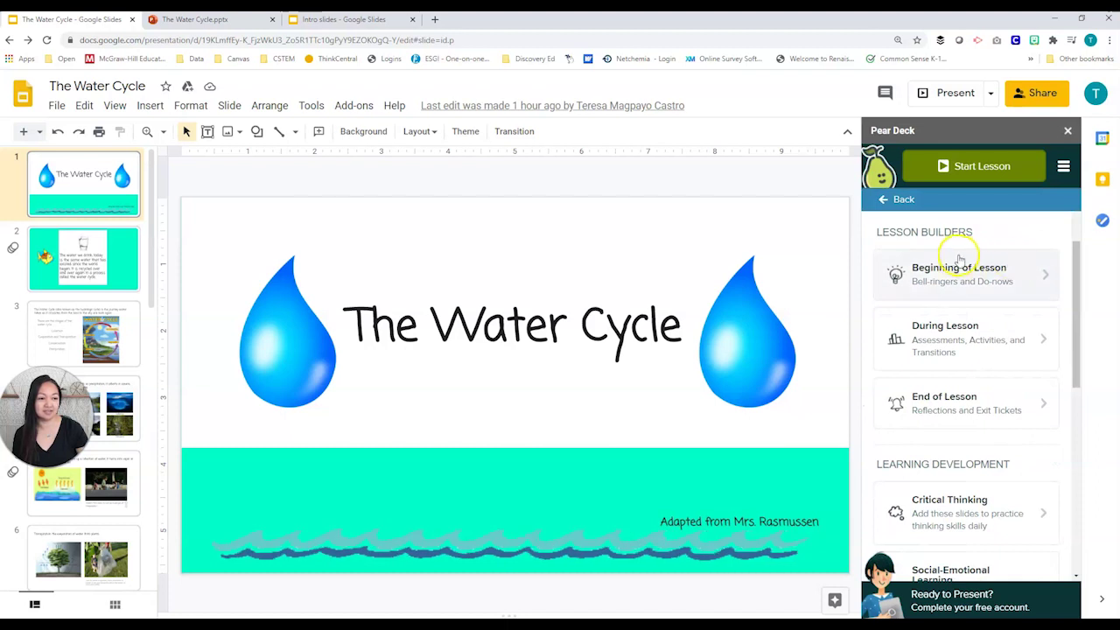
{"action": "scroll", "coordinate": [958, 265], "scroll_direction": "down", "scroll_amount": 1}
{"action": "scroll", "coordinate": [954, 258], "scroll_direction": "up", "scroll_amount": 1}
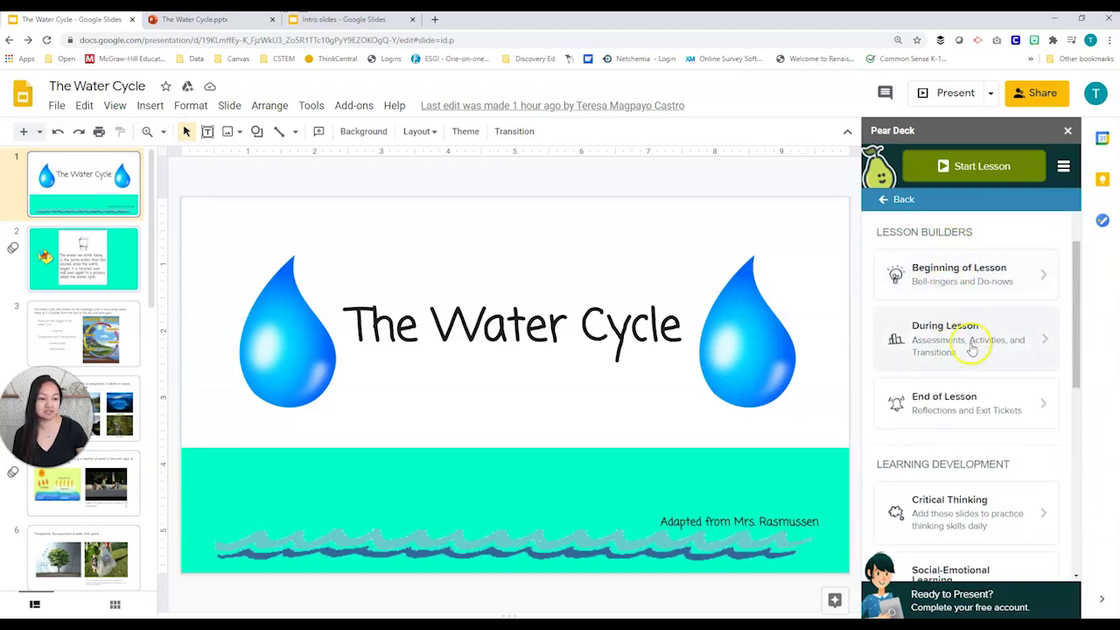
{"action": "scroll", "coordinate": [959, 398], "scroll_direction": "down", "scroll_amount": 2}
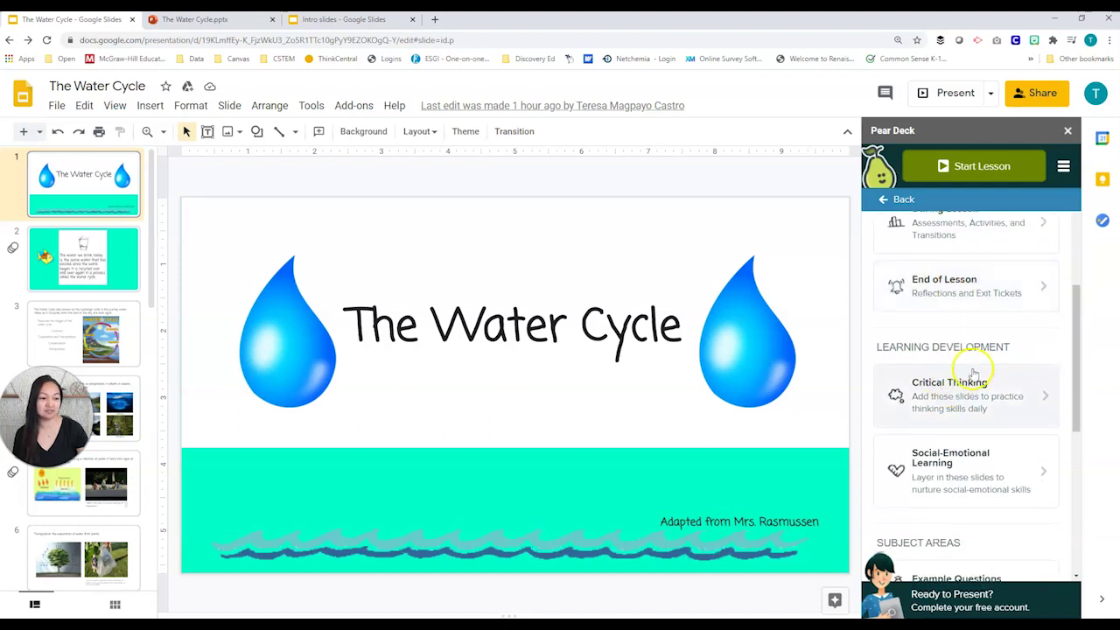
{"action": "scroll", "coordinate": [976, 464], "scroll_direction": "down", "scroll_amount": 2}
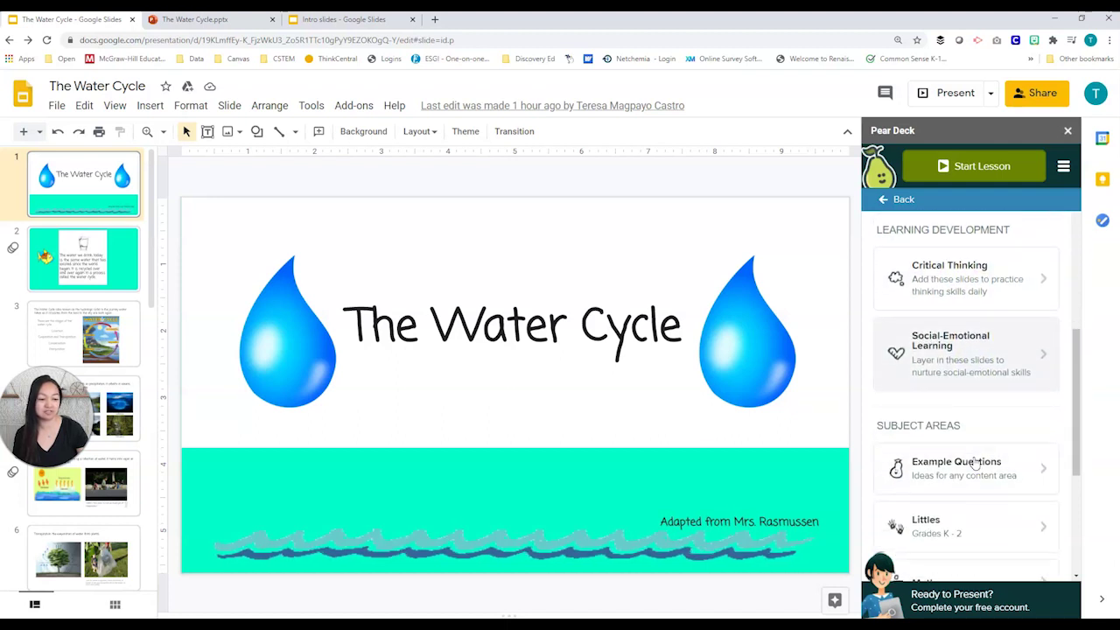
{"action": "scroll", "coordinate": [968, 430], "scroll_direction": "down", "scroll_amount": 5}
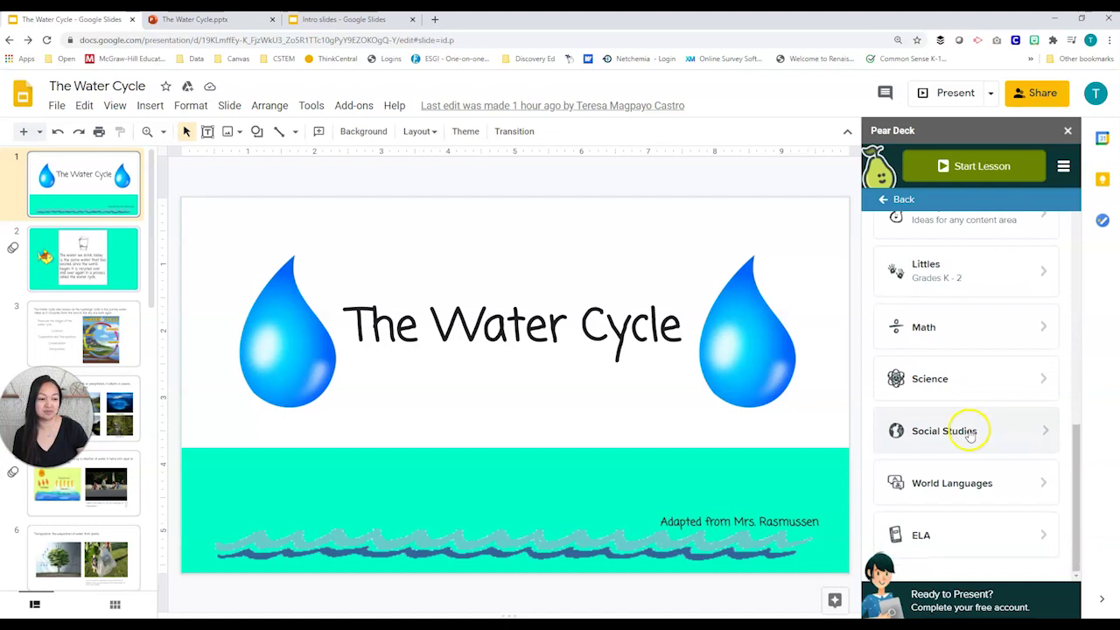
{"action": "scroll", "coordinate": [967, 434], "scroll_direction": "up", "scroll_amount": 8}
{"action": "scroll", "coordinate": [965, 440], "scroll_direction": "down", "scroll_amount": 1}
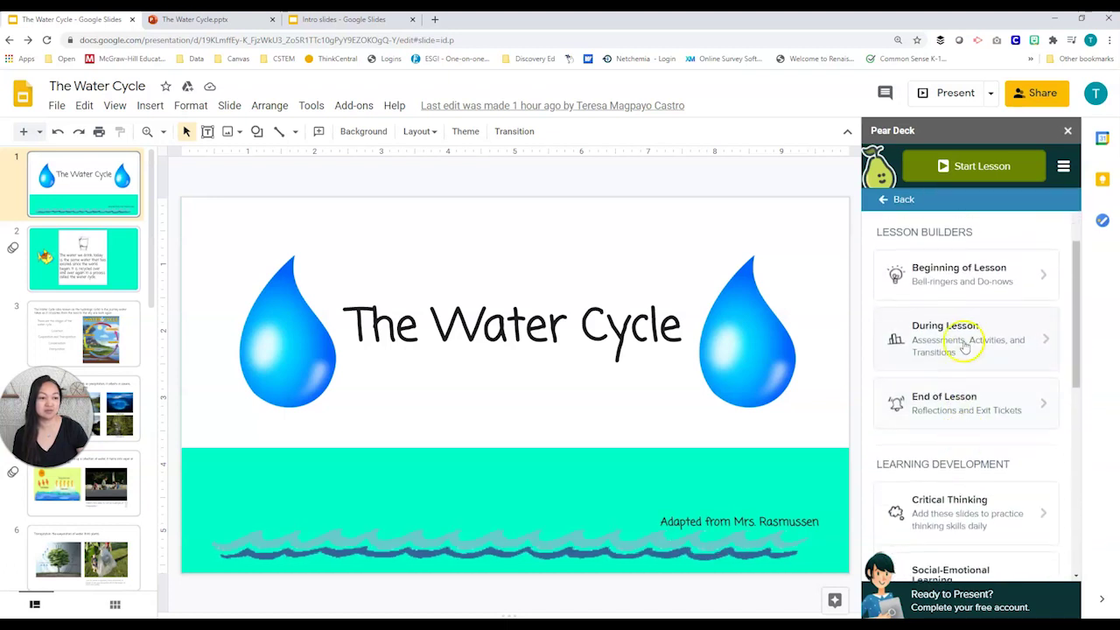
- Browse the Beginning of Lesson templates, reading the Text, Drawing and Draggable descriptions
{"action": "left_click", "coordinate": [1033, 279]}
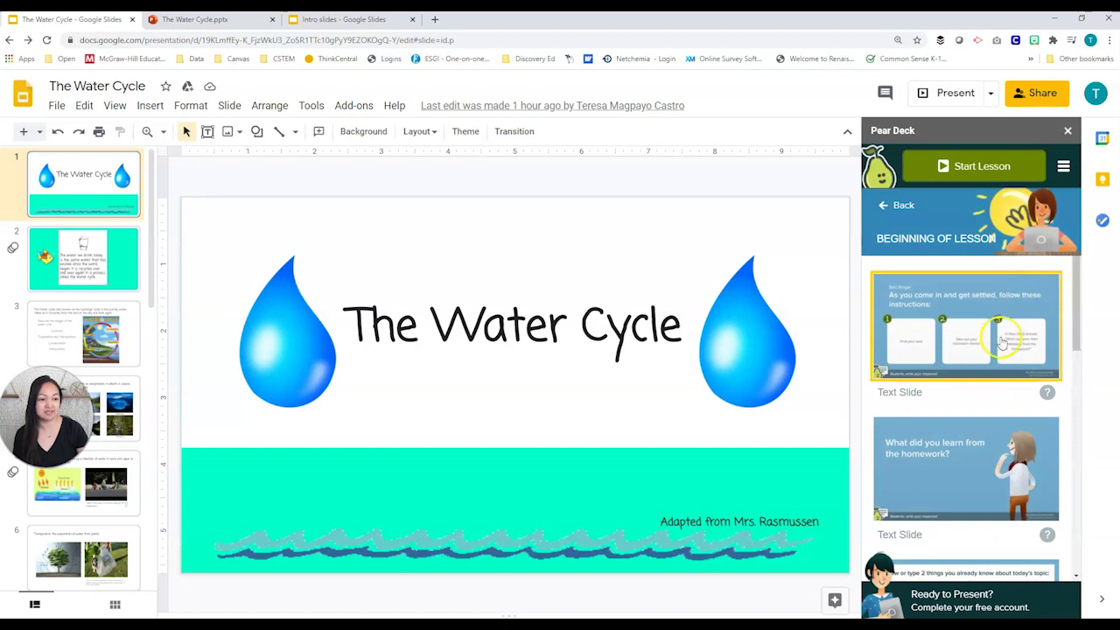
{"action": "scroll", "coordinate": [1002, 343], "scroll_direction": "down", "scroll_amount": 5}
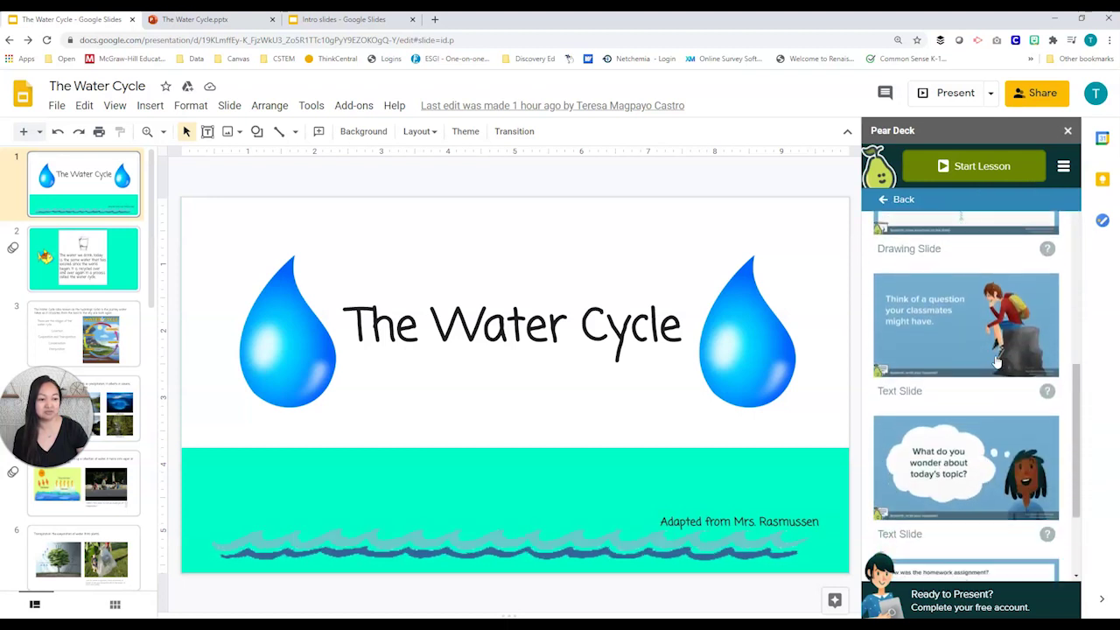
{"action": "scroll", "coordinate": [998, 362], "scroll_direction": "down", "scroll_amount": 3}
{"action": "scroll", "coordinate": [997, 364], "scroll_direction": "up", "scroll_amount": 8}
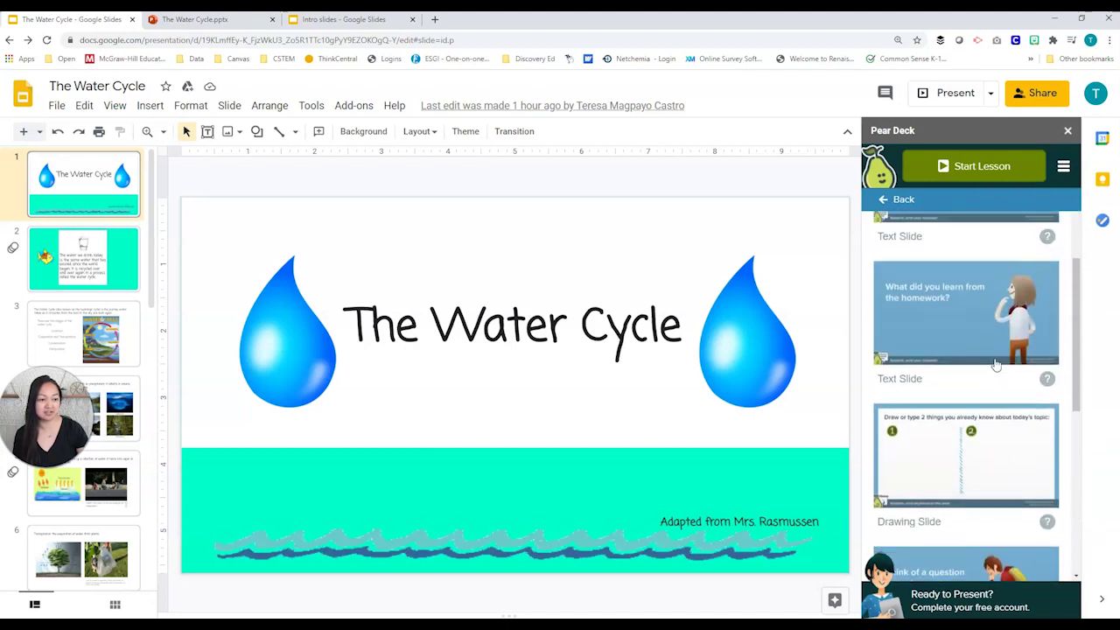
{"action": "scroll", "coordinate": [998, 362], "scroll_direction": "up", "scroll_amount": 1}
{"action": "left_click", "coordinate": [1048, 354]}
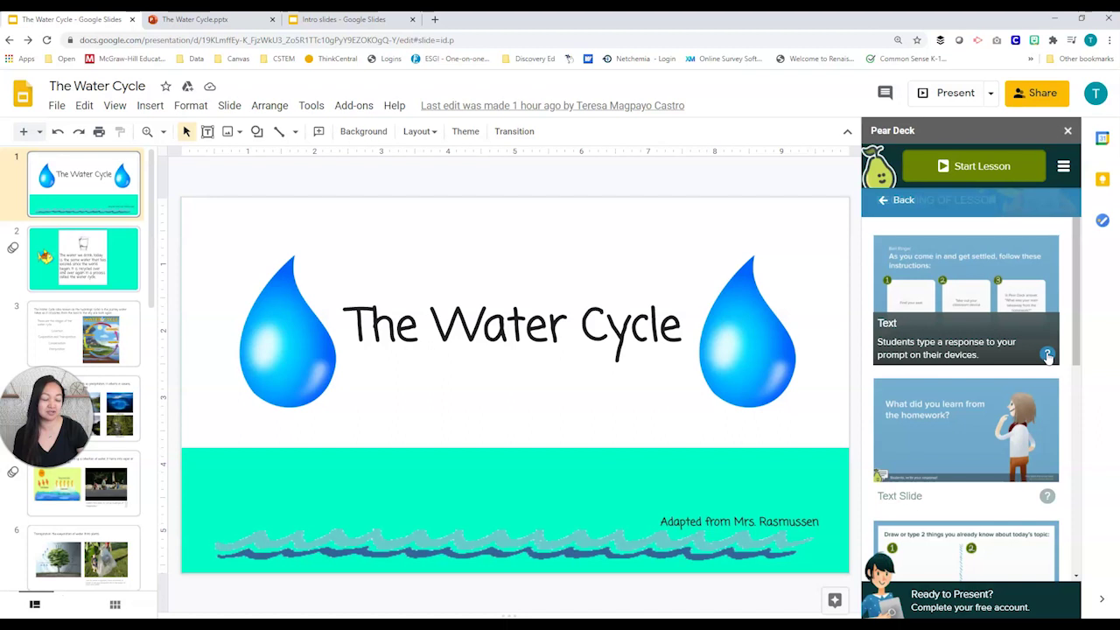
{"action": "scroll", "coordinate": [1043, 361], "scroll_direction": "down", "scroll_amount": 3}
{"action": "left_click", "coordinate": [1046, 406]}
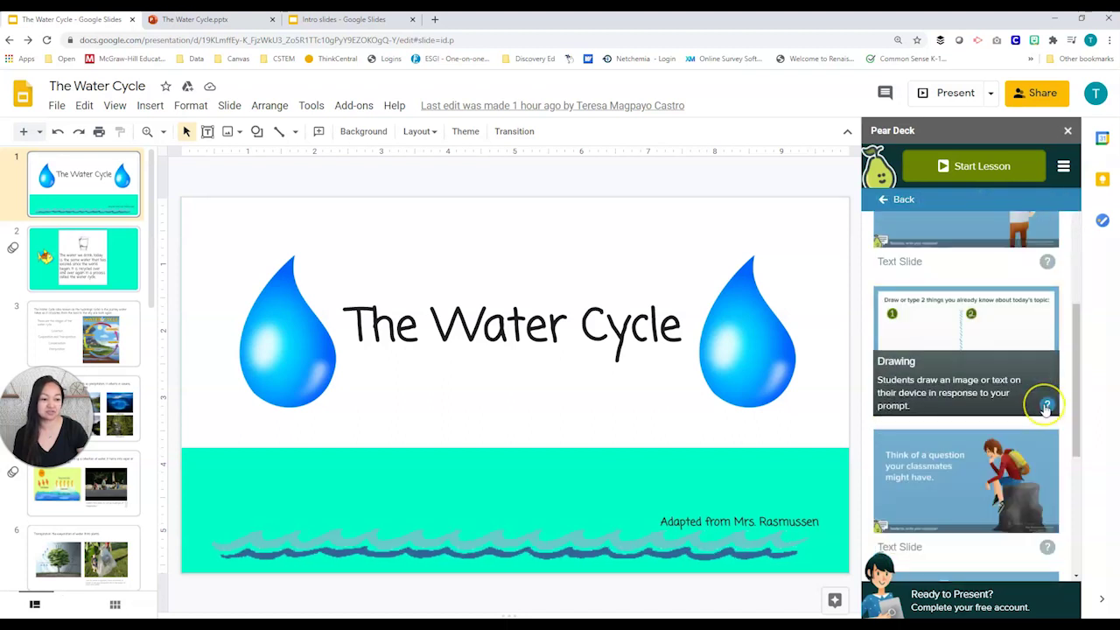
{"action": "scroll", "coordinate": [1046, 409], "scroll_direction": "down", "scroll_amount": 3}
{"action": "left_click", "coordinate": [1046, 543]}
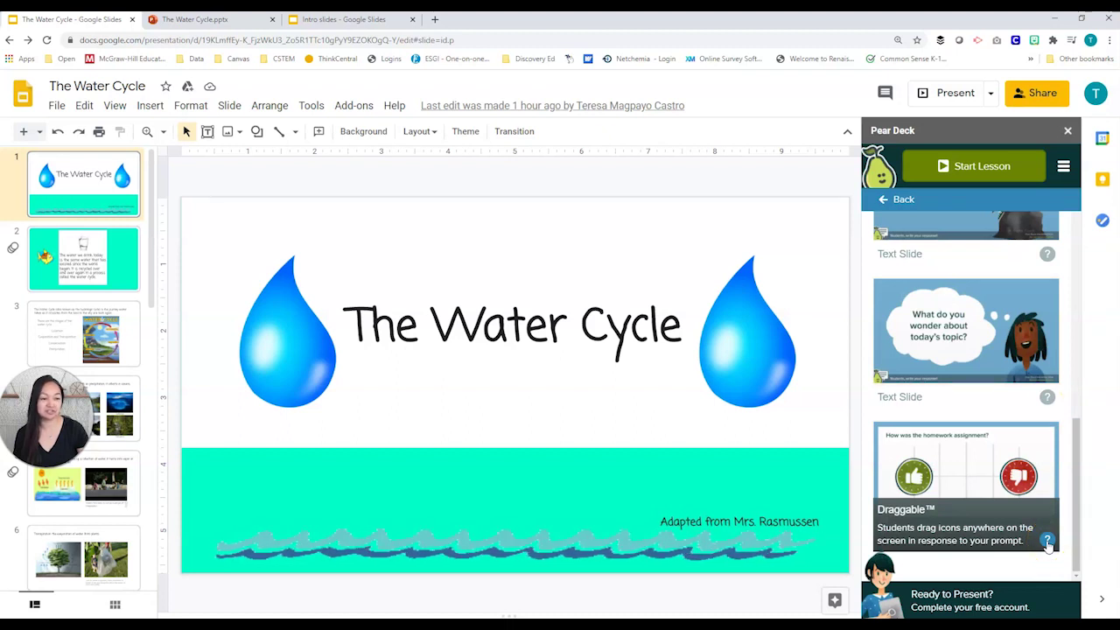
{"action": "scroll", "coordinate": [1033, 490], "scroll_direction": "up", "scroll_amount": 10}
- Insert the 'What did you learn from the homework?' Text Slide after slide 1
{"action": "left_click", "coordinate": [1013, 382]}
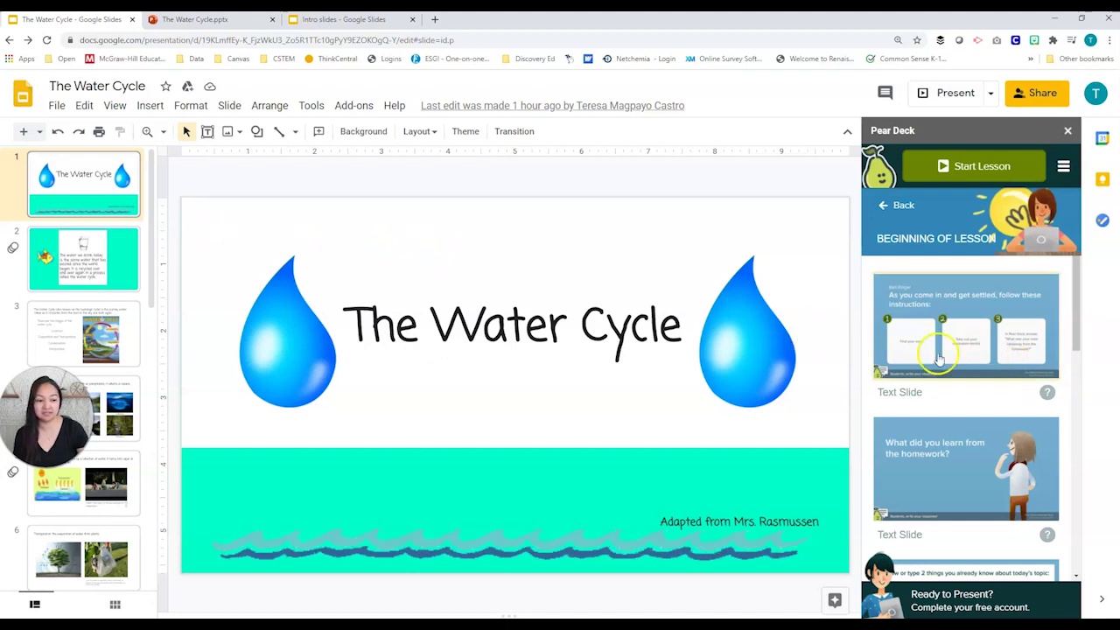
{"action": "scroll", "coordinate": [945, 359], "scroll_direction": "down", "scroll_amount": 1}
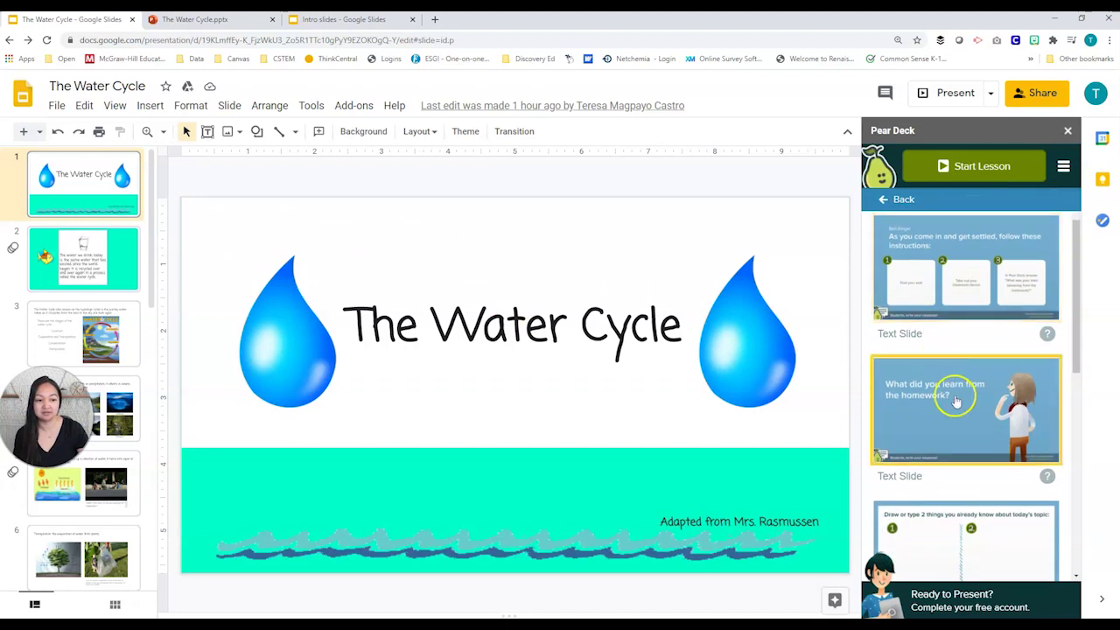
{"action": "left_click", "coordinate": [102, 152]}
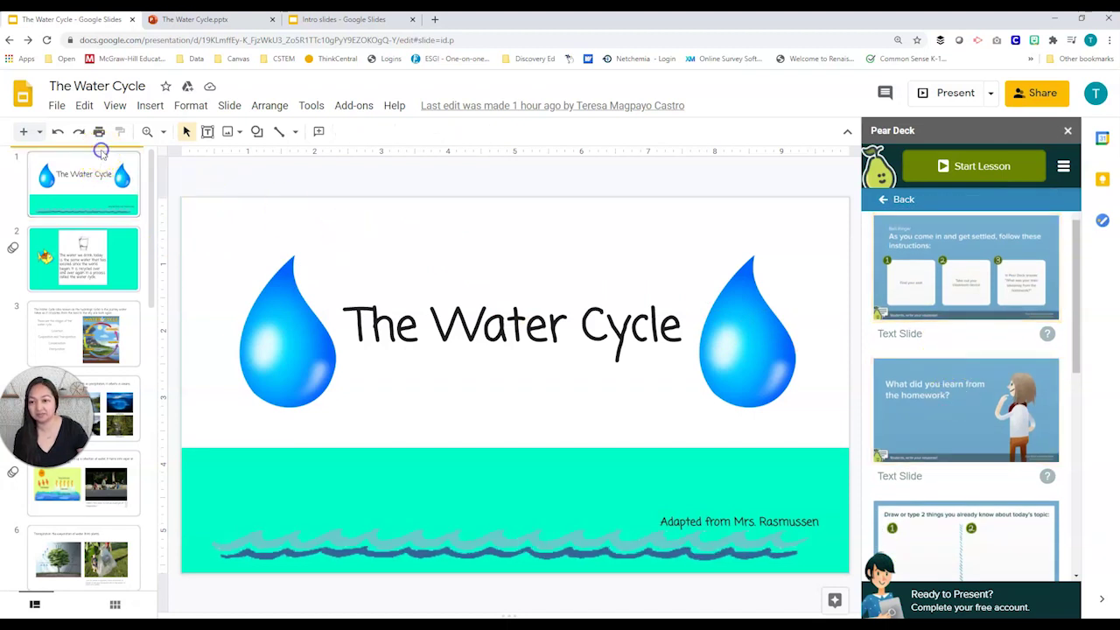
{"action": "left_click", "coordinate": [985, 415]}
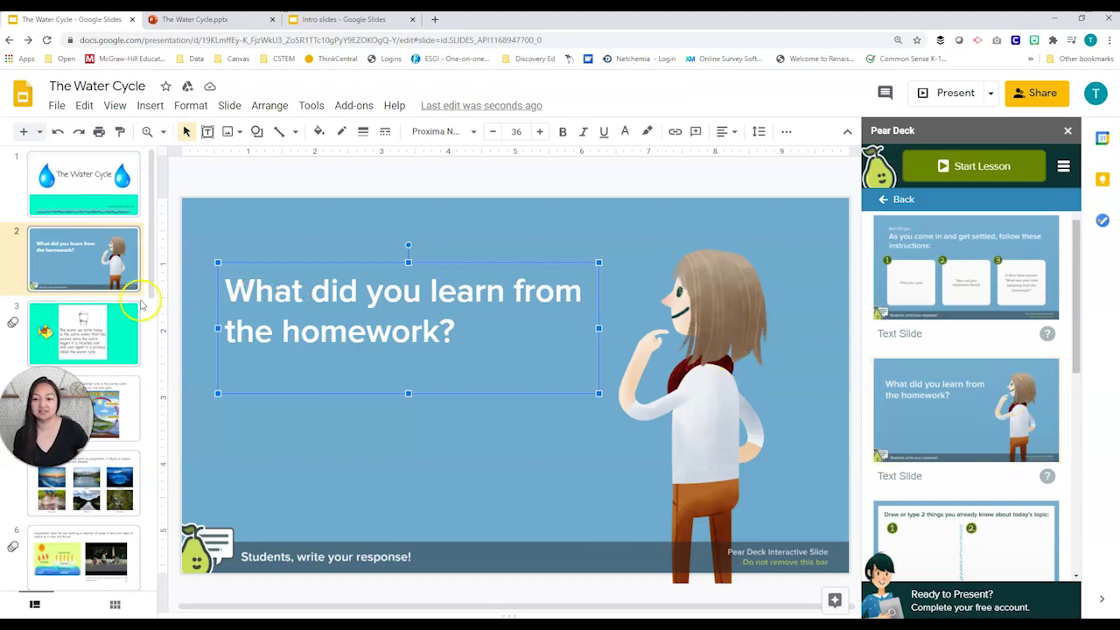
- Replace 'the homework?' with 'our project?' in slide 2's question text
{"action": "left_click", "coordinate": [359, 490]}
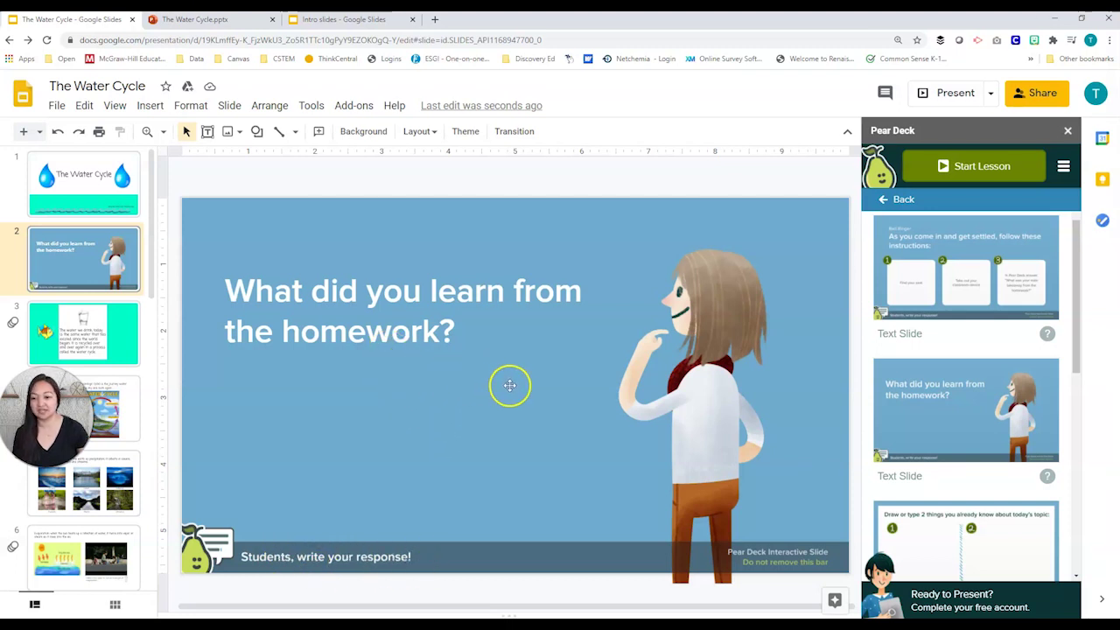
{"action": "left_click", "coordinate": [420, 343]}
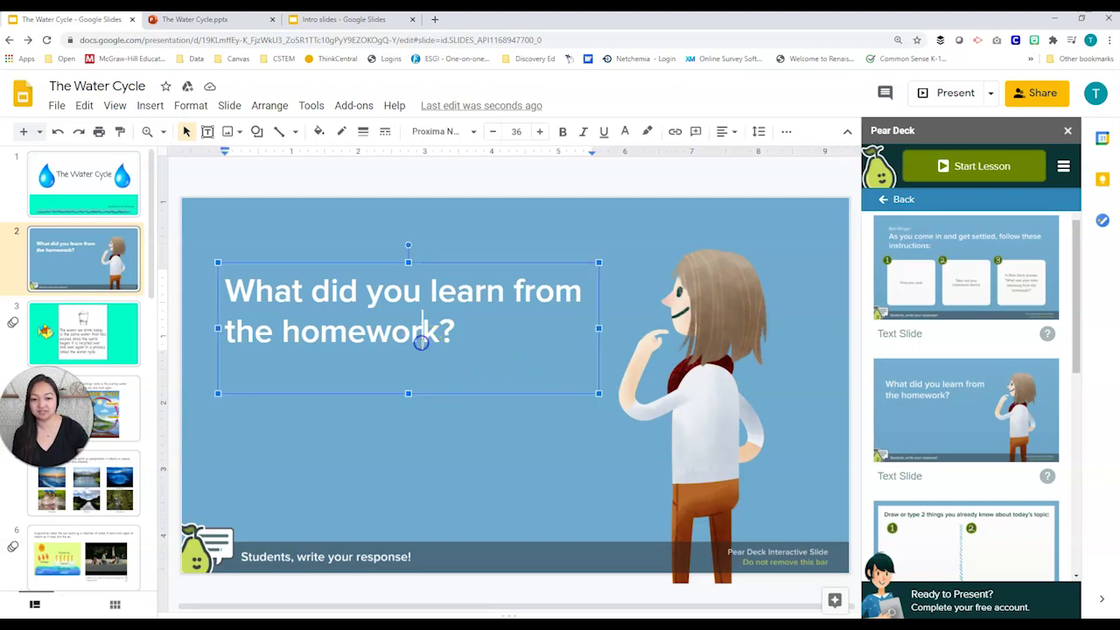
{"action": "left_click", "coordinate": [461, 325]}
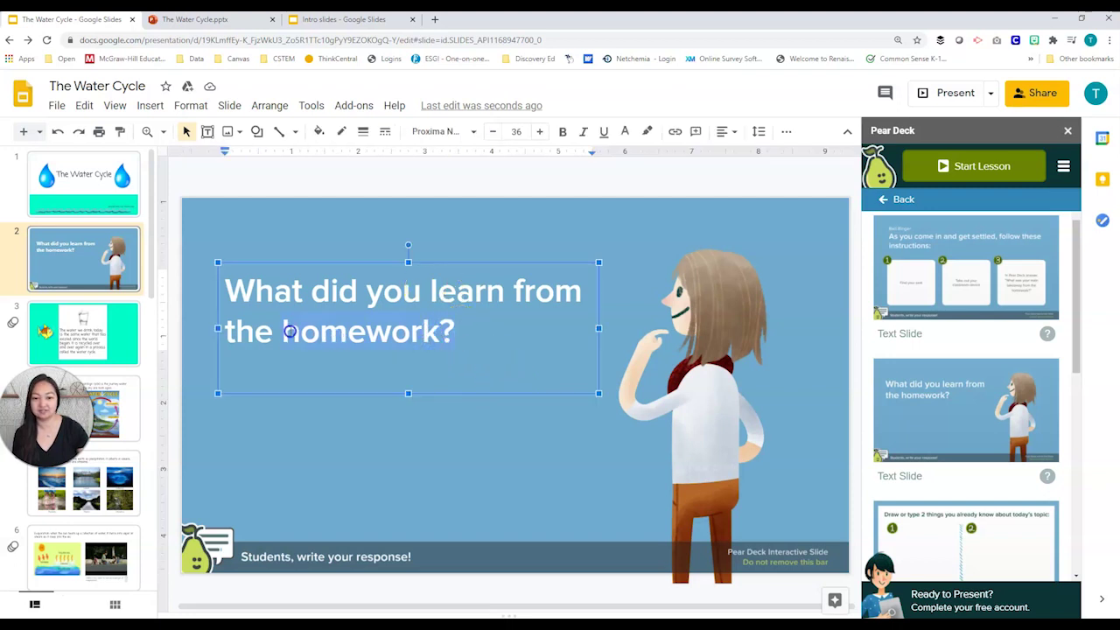
{"action": "left_click_drag", "start_coordinate": [236, 337], "coordinate": [226, 336]}
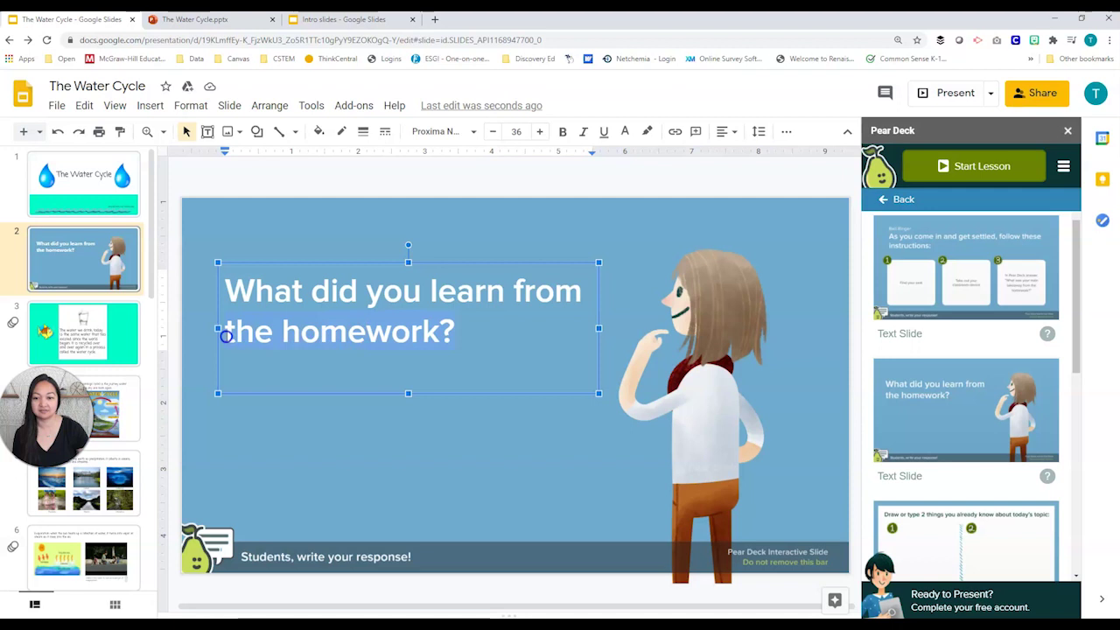
{"action": "type", "text": "our projec"}
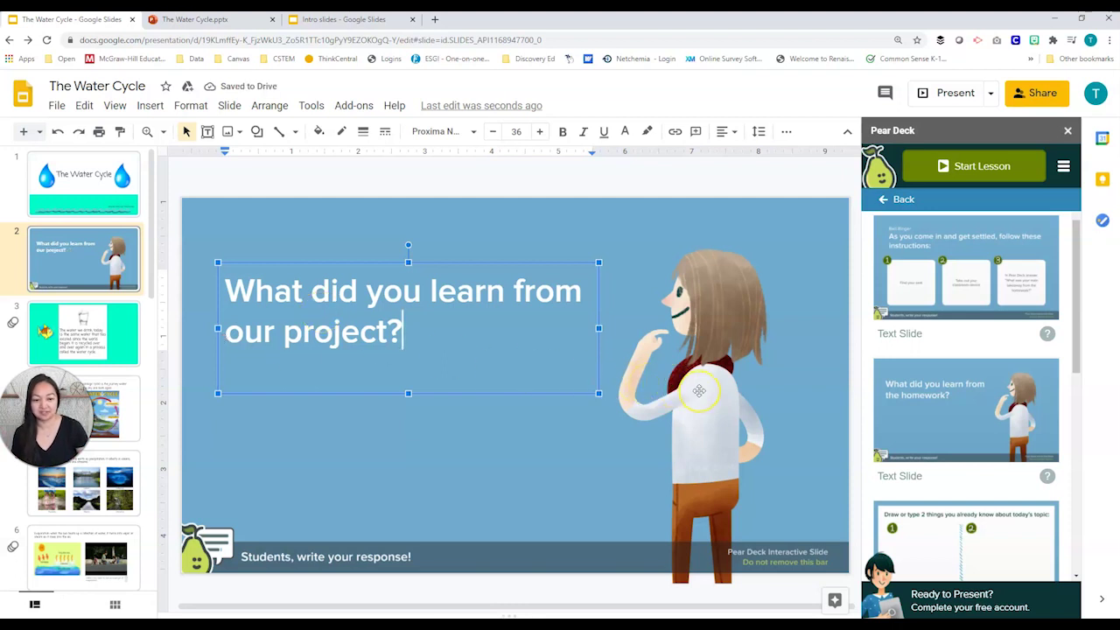
- Delete and restore the character illustration, then drag the Pear Deck bar to the slide's top
{"action": "left_click", "coordinate": [698, 391]}
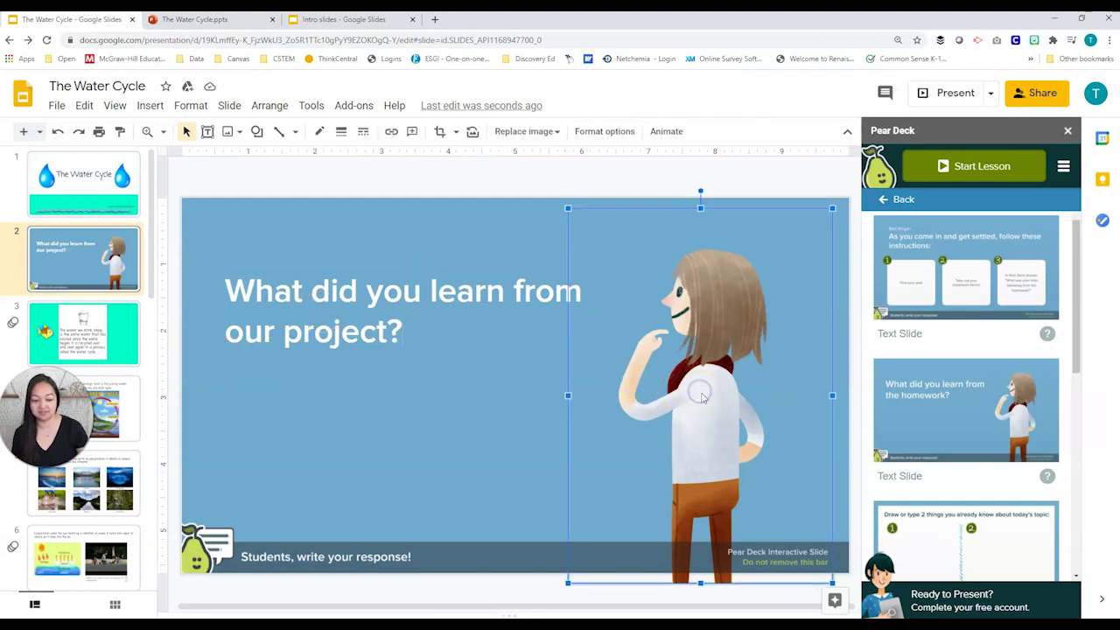
{"action": "key", "text": "Delete"}
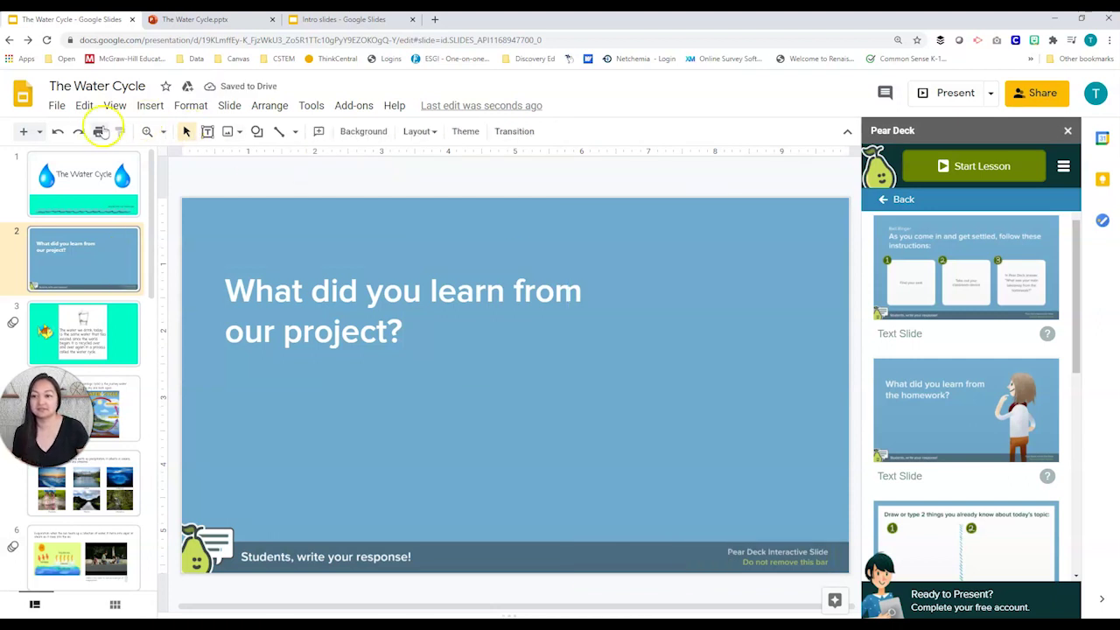
{"action": "left_click", "coordinate": [58, 132]}
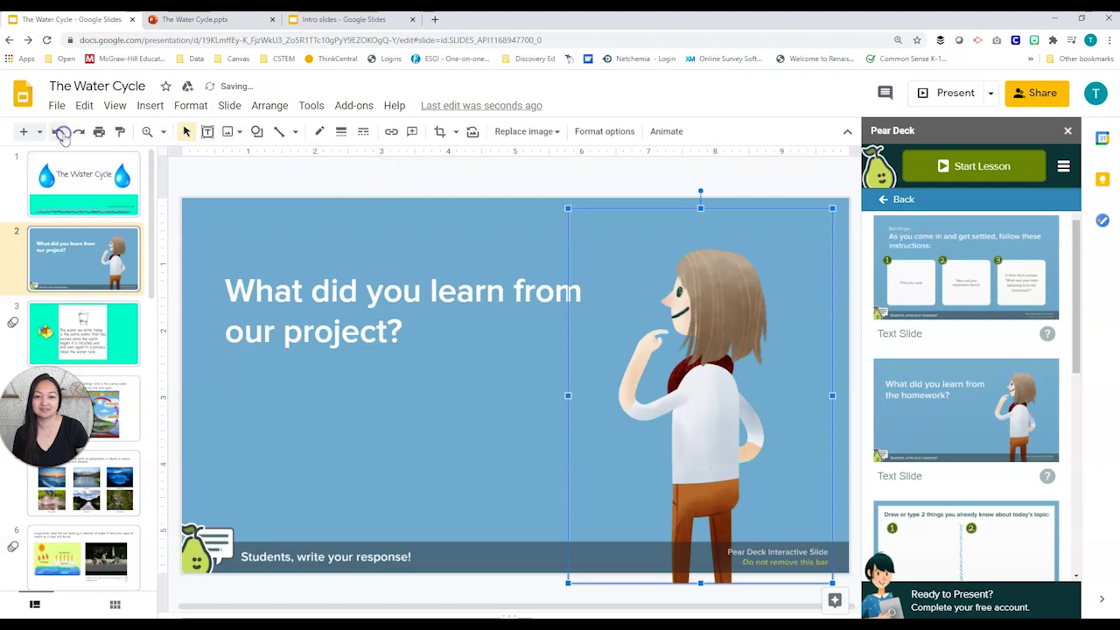
{"action": "left_click", "coordinate": [507, 186]}
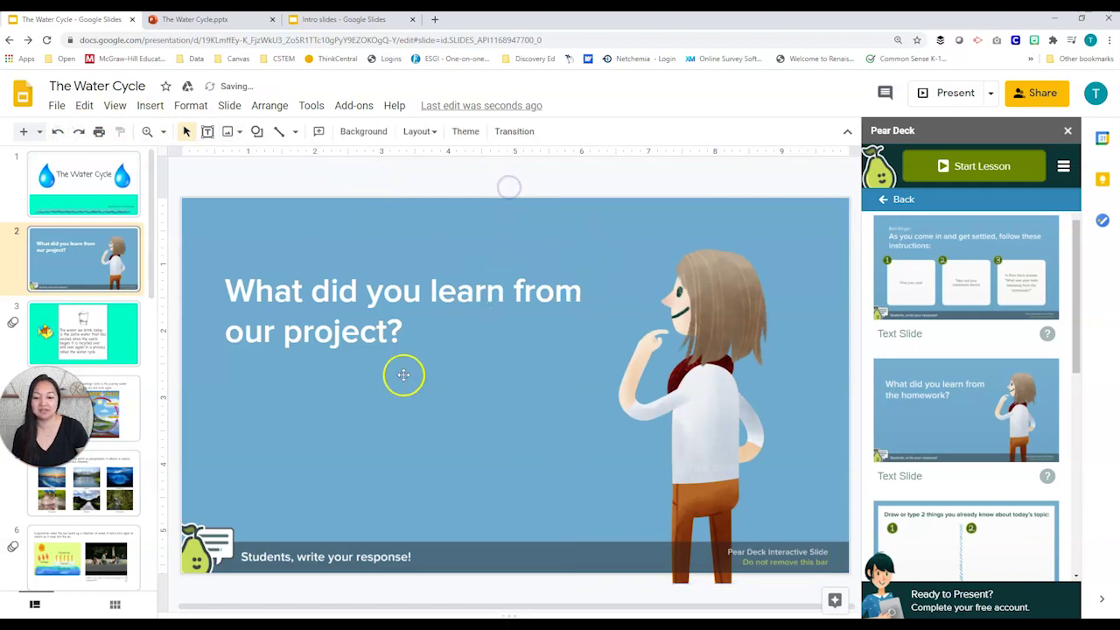
{"action": "left_click", "coordinate": [289, 550]}
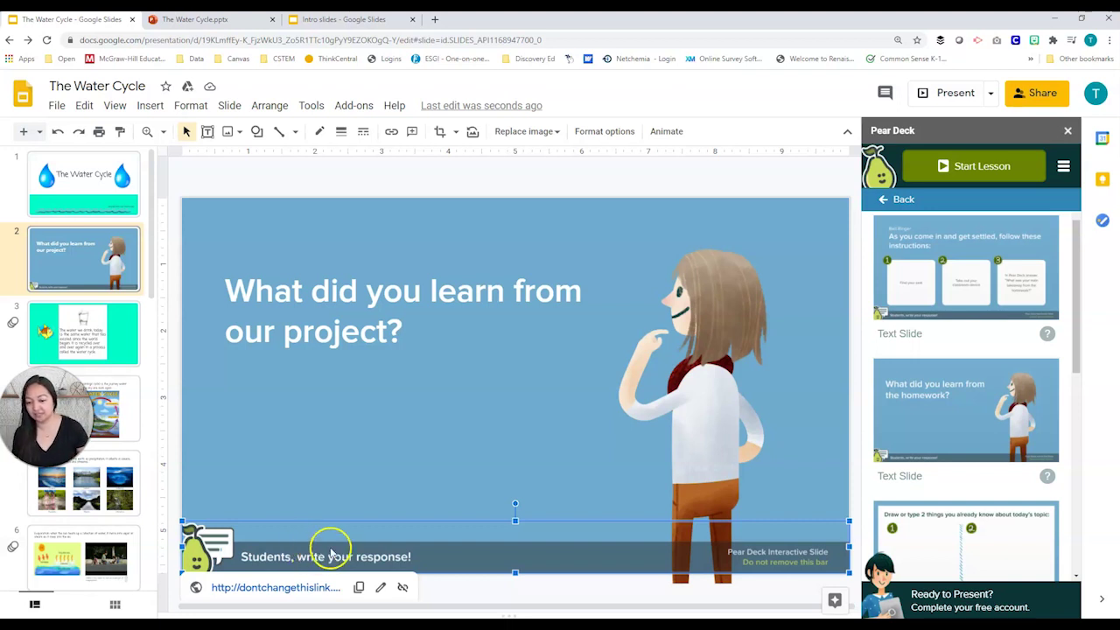
{"action": "left_click_drag", "start_coordinate": [341, 521], "coordinate": [408, 151]}
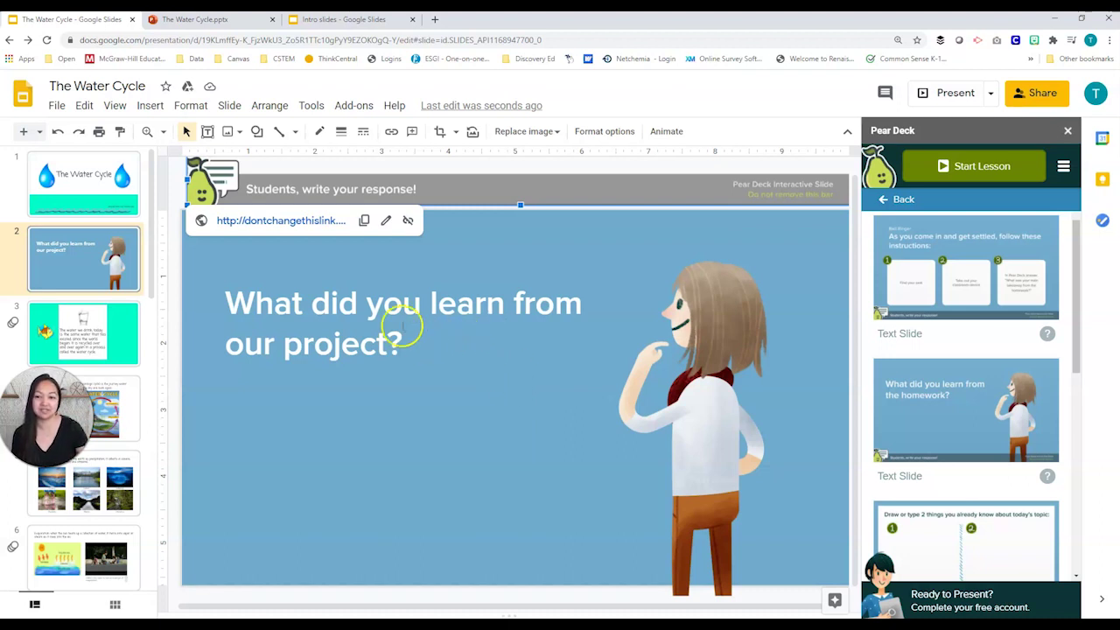
- Delete slide 2, restore it with Ctrl+Z, and try dragging it in the filmstrip
{"action": "left_click", "coordinate": [127, 280]}
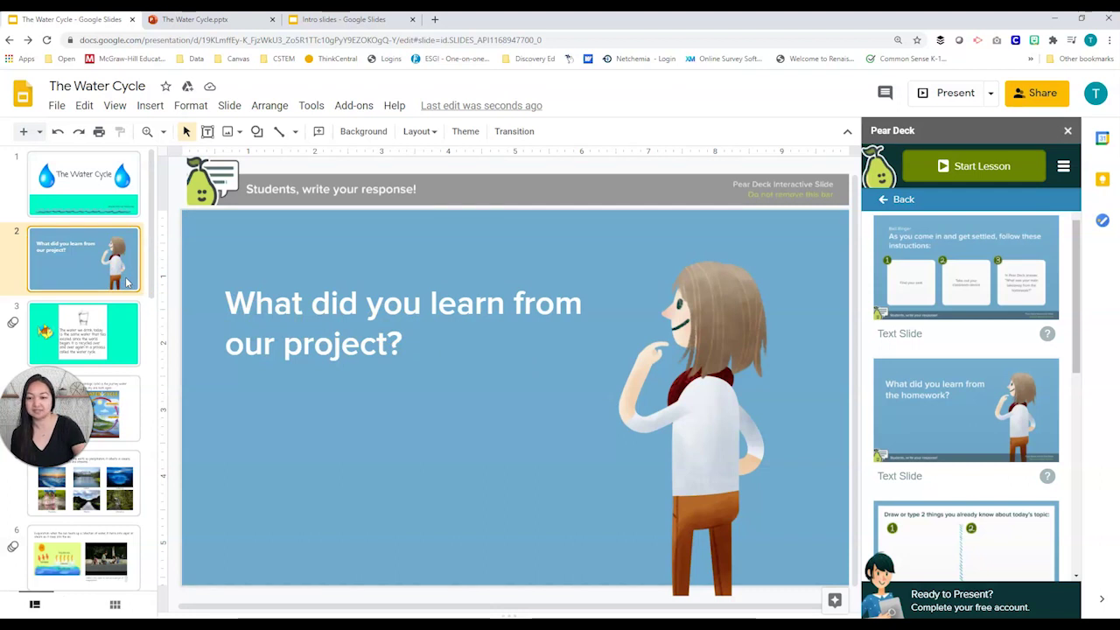
{"action": "key", "text": "Delete"}
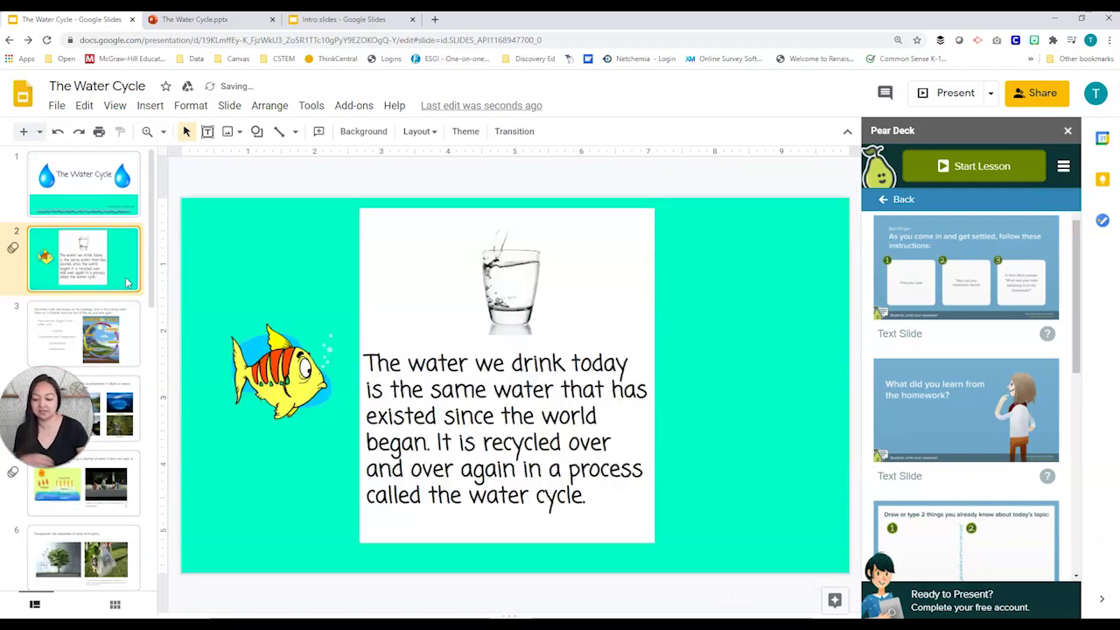
{"action": "key", "text": "ctrl+z"}
{"action": "left_click_drag", "start_coordinate": [127, 283], "coordinate": [109, 234]}
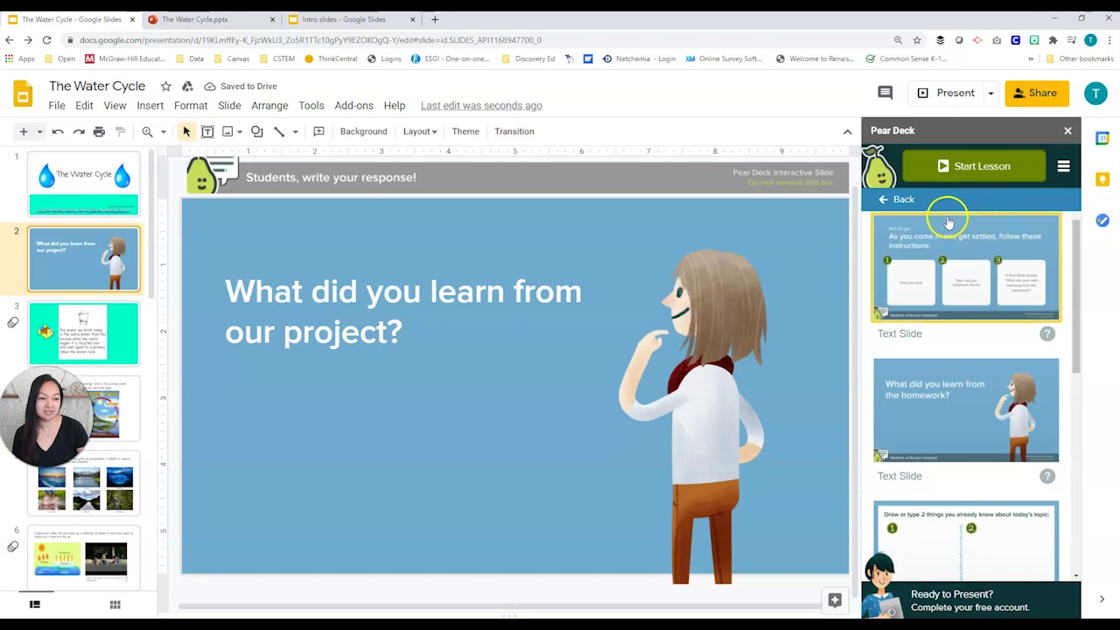
- Go back to the lesson builder categories and open the During Lesson templates
{"action": "left_click", "coordinate": [896, 211]}
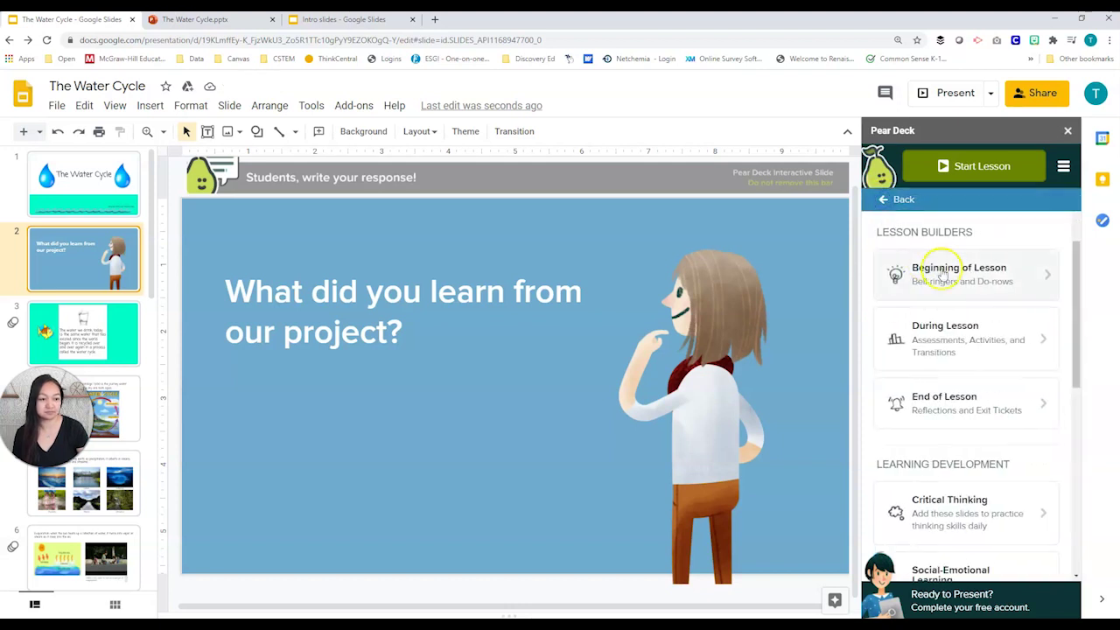
{"action": "left_click", "coordinate": [1033, 335]}
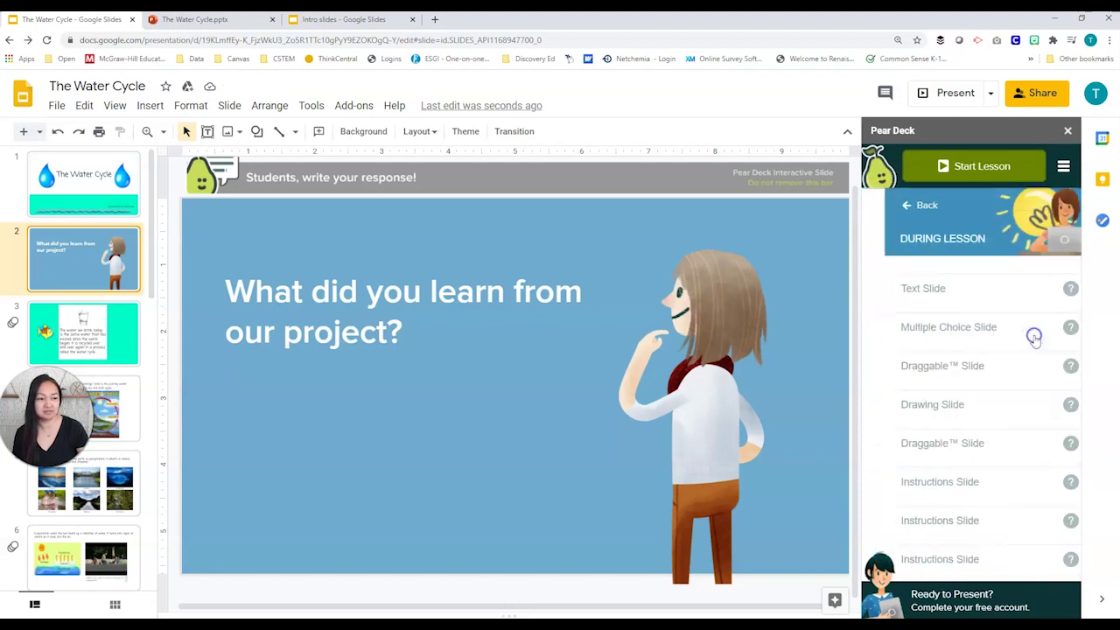
{"action": "scroll", "coordinate": [998, 319], "scroll_direction": "down", "scroll_amount": 3}
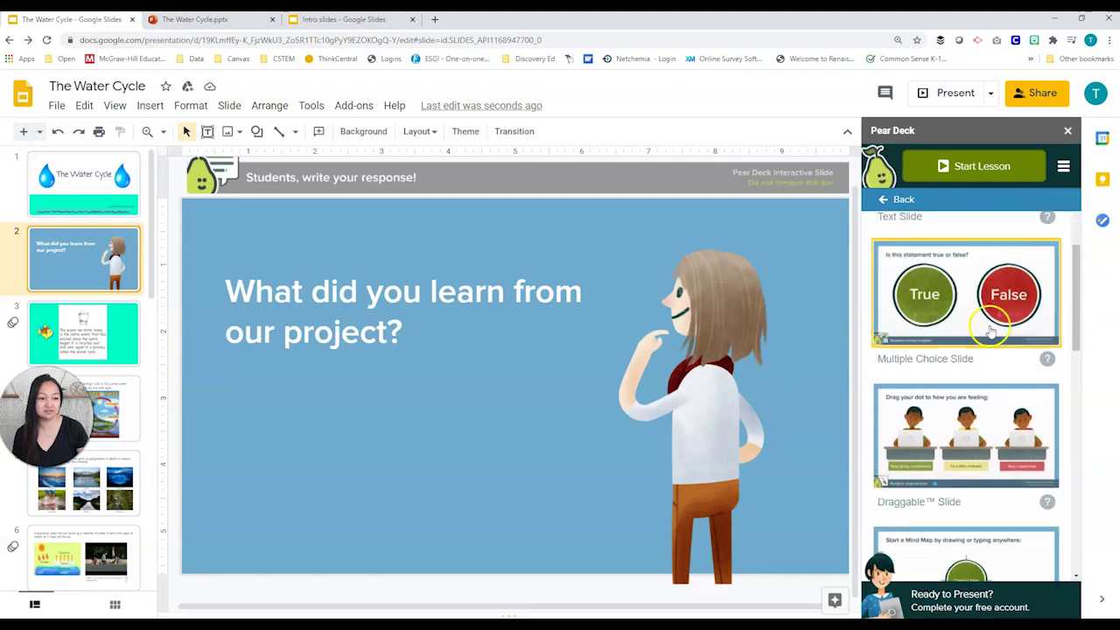
{"action": "scroll", "coordinate": [989, 332], "scroll_direction": "down", "scroll_amount": 2}
{"action": "scroll", "coordinate": [989, 331], "scroll_direction": "down", "scroll_amount": 3}
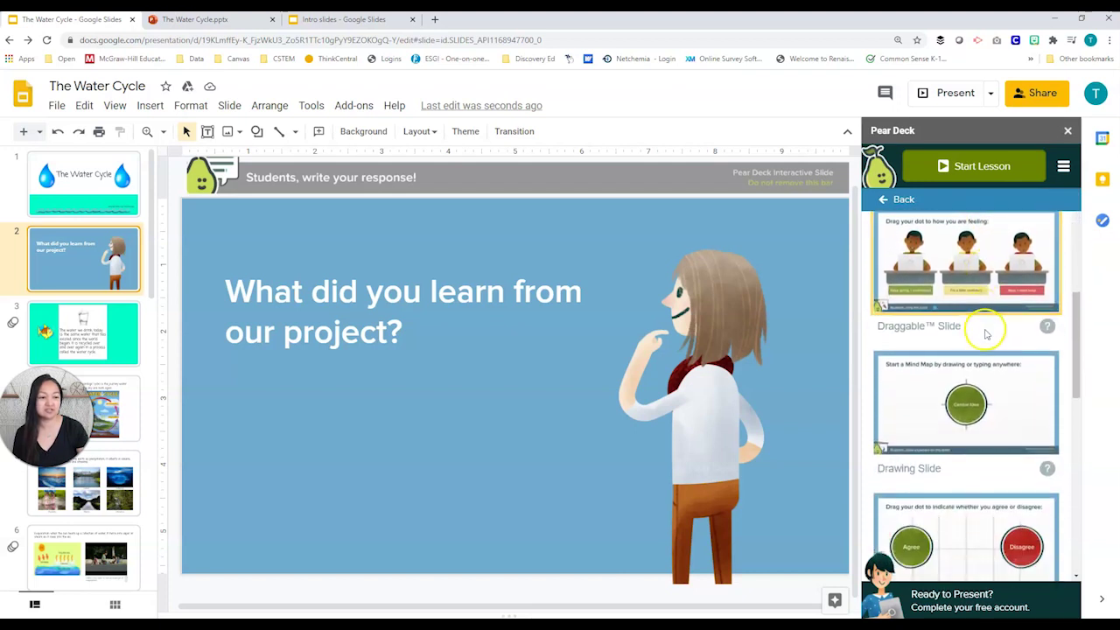
{"action": "scroll", "coordinate": [982, 341], "scroll_direction": "up", "scroll_amount": 3}
{"action": "scroll", "coordinate": [982, 336], "scroll_direction": "up", "scroll_amount": 2}
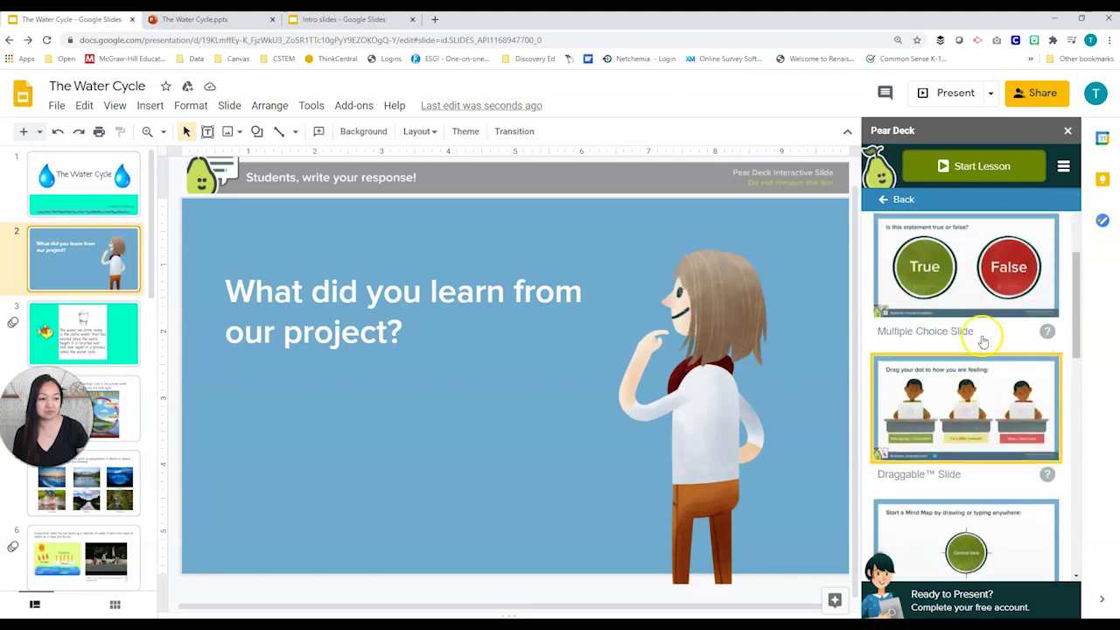
- Read the Draggable and Drawing template descriptions, then select slide 4 with the water-cycle diagram
{"action": "mouse_move", "coordinate": [1044, 361]}
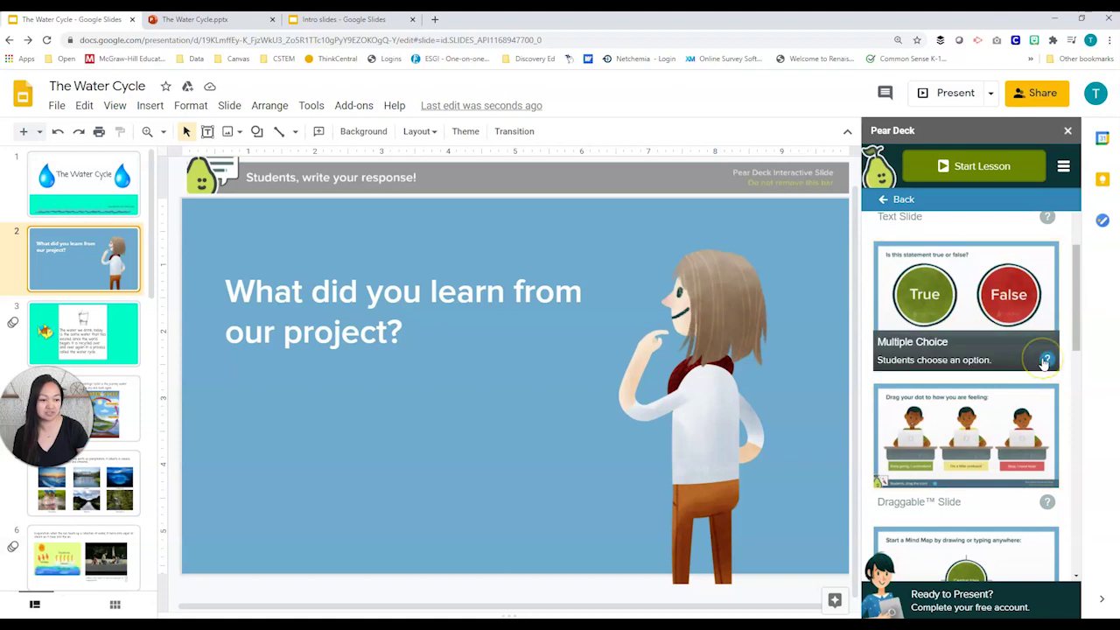
{"action": "scroll", "coordinate": [1044, 363], "scroll_direction": "down", "scroll_amount": 3}
{"action": "left_click", "coordinate": [1047, 326]}
{"action": "scroll", "coordinate": [1016, 368], "scroll_direction": "down", "scroll_amount": 1}
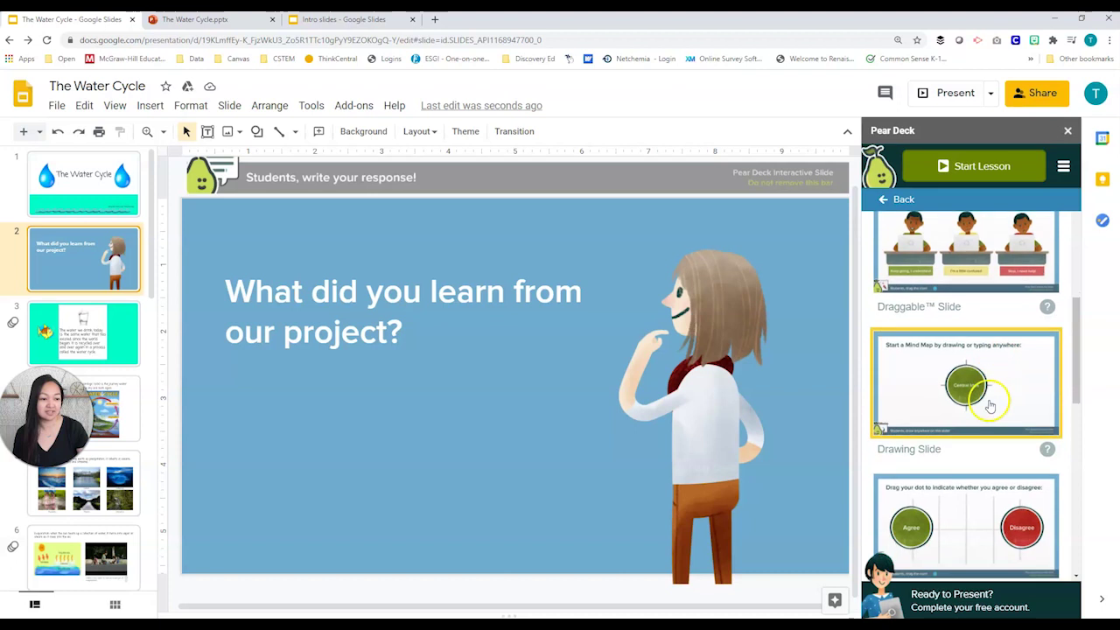
{"action": "left_click", "coordinate": [1046, 409]}
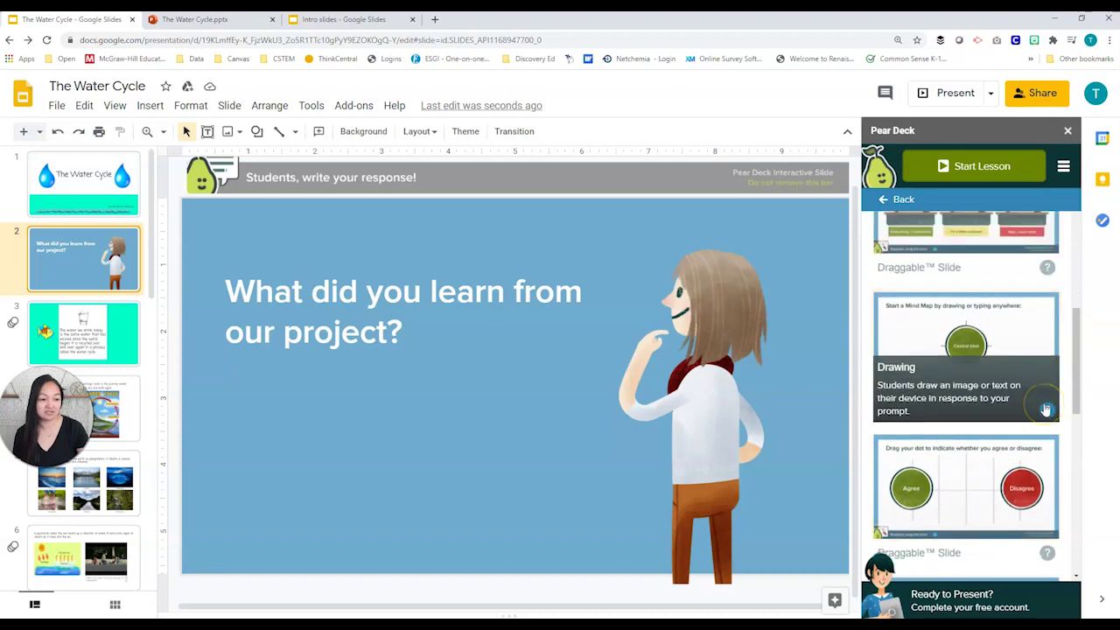
{"action": "left_click", "coordinate": [1000, 351]}
{"action": "scroll", "coordinate": [998, 355], "scroll_direction": "up", "scroll_amount": 5}
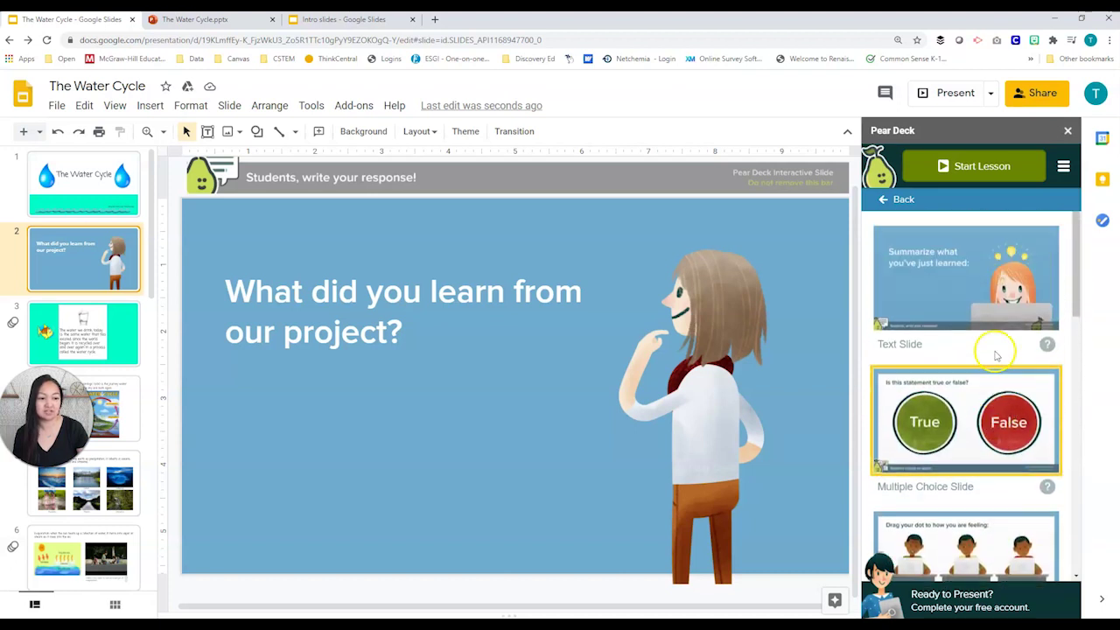
{"action": "scroll", "coordinate": [996, 359], "scroll_direction": "down", "scroll_amount": 2}
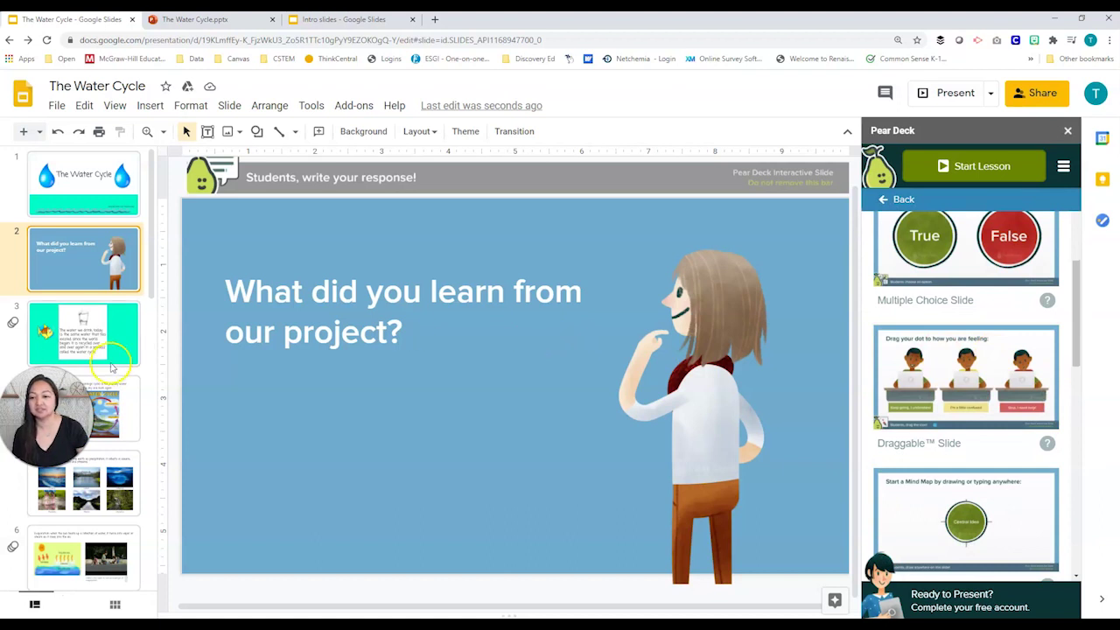
{"action": "scroll", "coordinate": [103, 339], "scroll_direction": "down", "scroll_amount": 2}
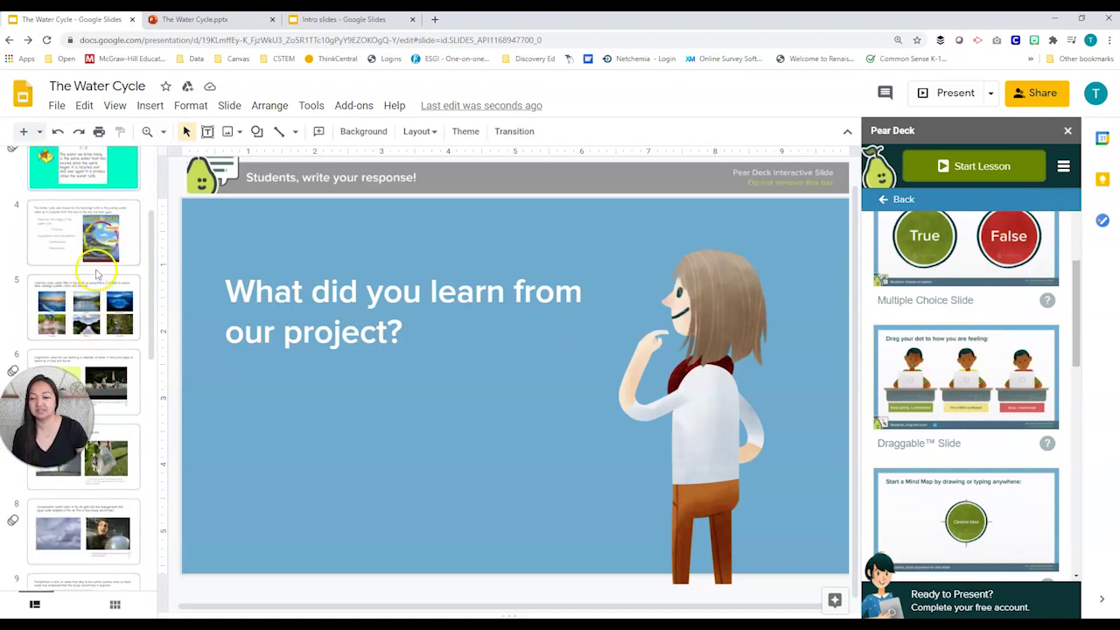
{"action": "left_click", "coordinate": [97, 263]}
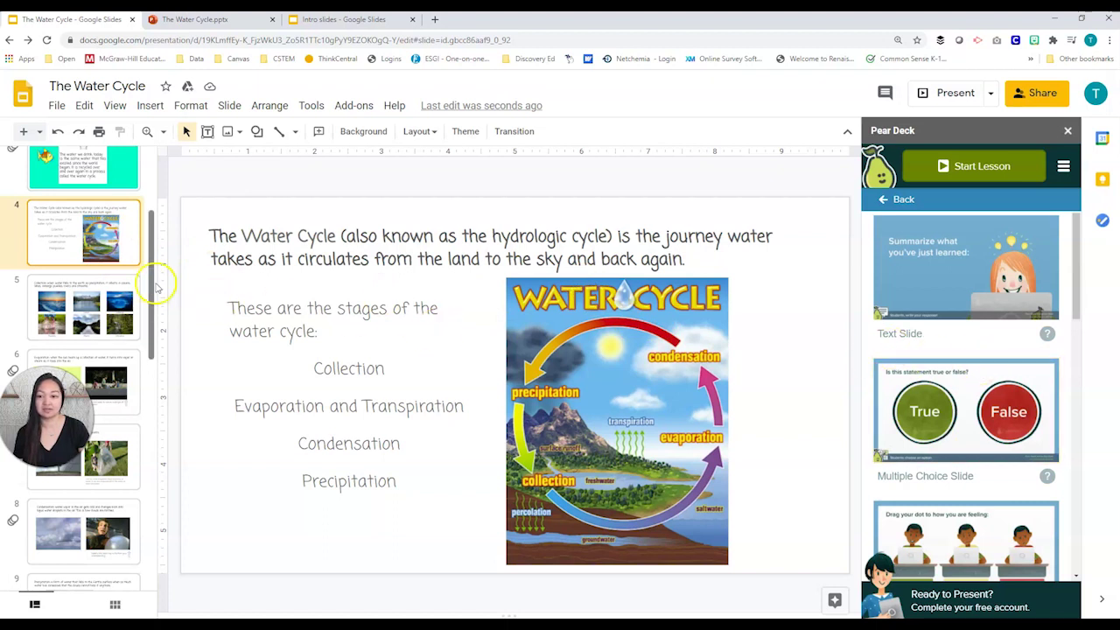
{"action": "left_click_drag", "start_coordinate": [136, 278], "coordinate": [131, 272]}
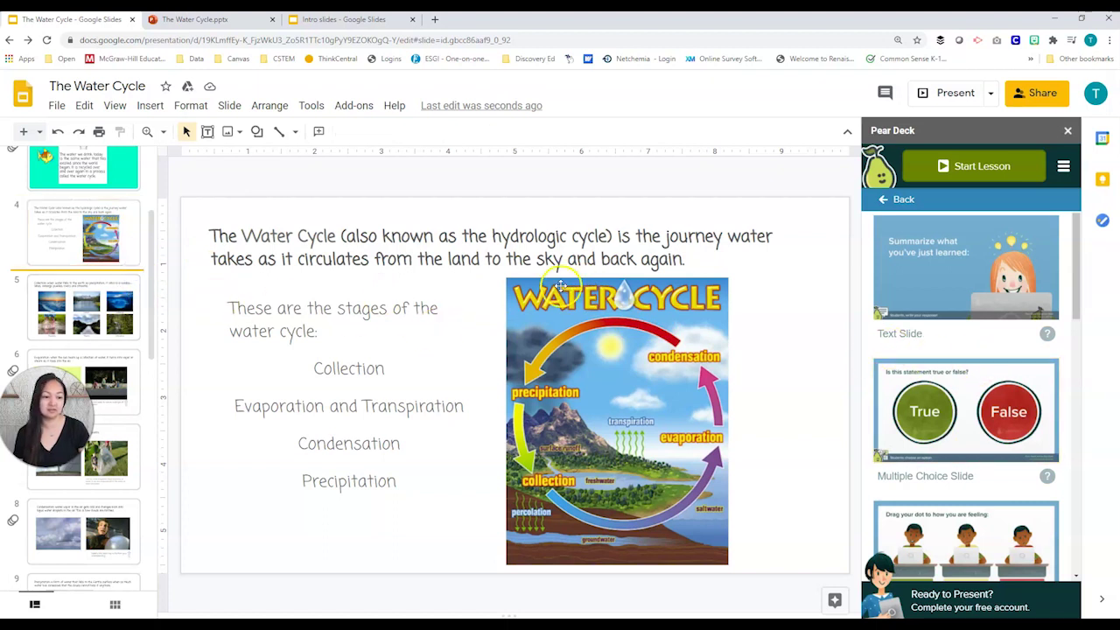
- Add a Pear Deck True/False slide as slide 5 asking 'The water cycle has 4 stages.'
{"action": "left_click", "coordinate": [990, 406]}
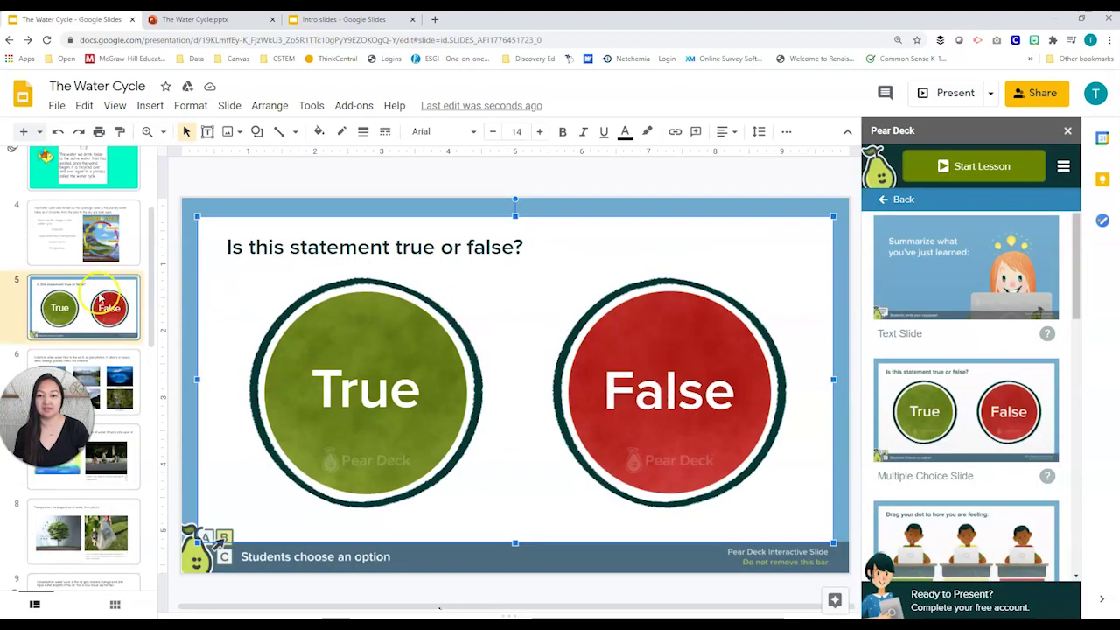
{"action": "double_click", "coordinate": [310, 249]}
{"action": "triple_click", "coordinate": [311, 248]}
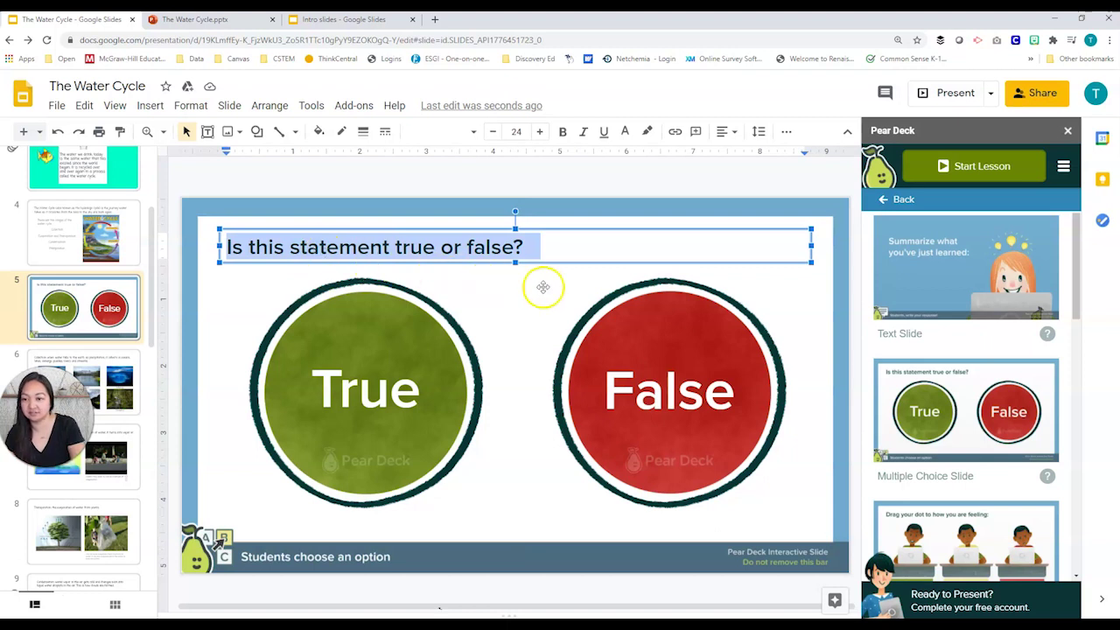
{"action": "type", "text": "The water cycle has 4 stages."}
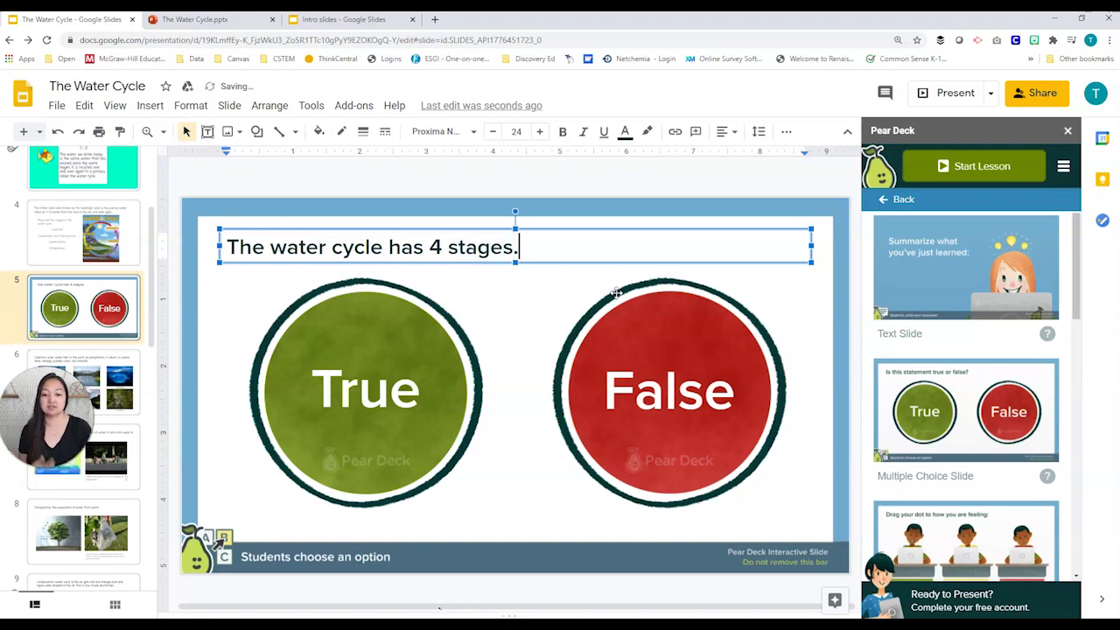
{"action": "left_click", "coordinate": [645, 228]}
{"action": "left_click", "coordinate": [103, 324]}
{"action": "left_click", "coordinate": [483, 180]}
- Browse Pear Deck's End of Lesson slide templates
{"action": "scroll", "coordinate": [992, 325], "scroll_direction": "down", "scroll_amount": 10}
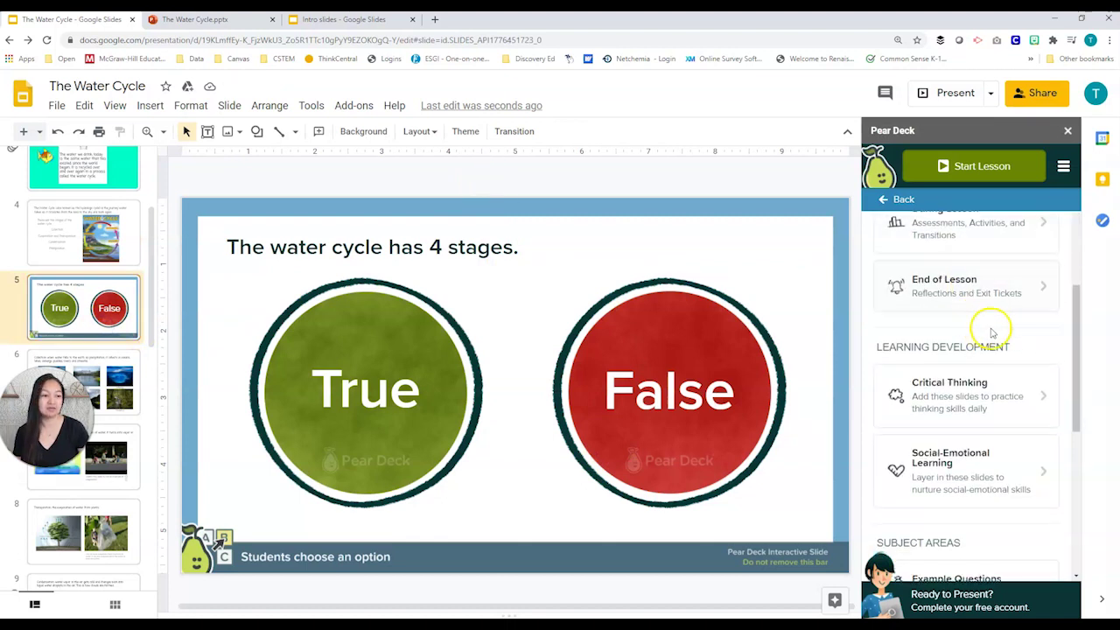
{"action": "left_click", "coordinate": [1038, 283]}
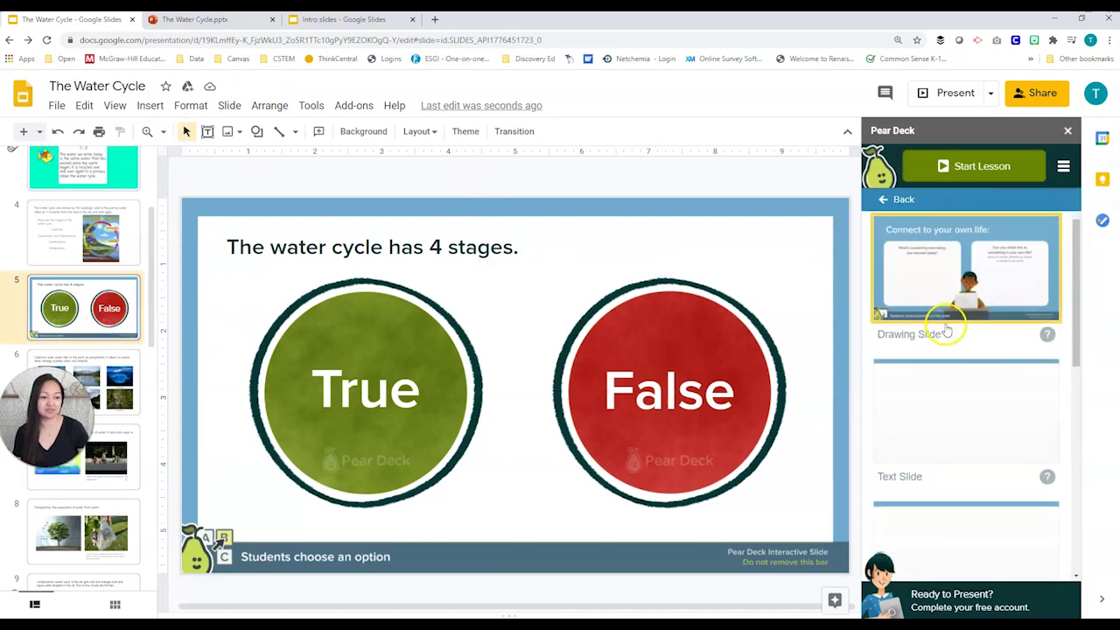
{"action": "scroll", "coordinate": [946, 337], "scroll_direction": "down", "scroll_amount": 3}
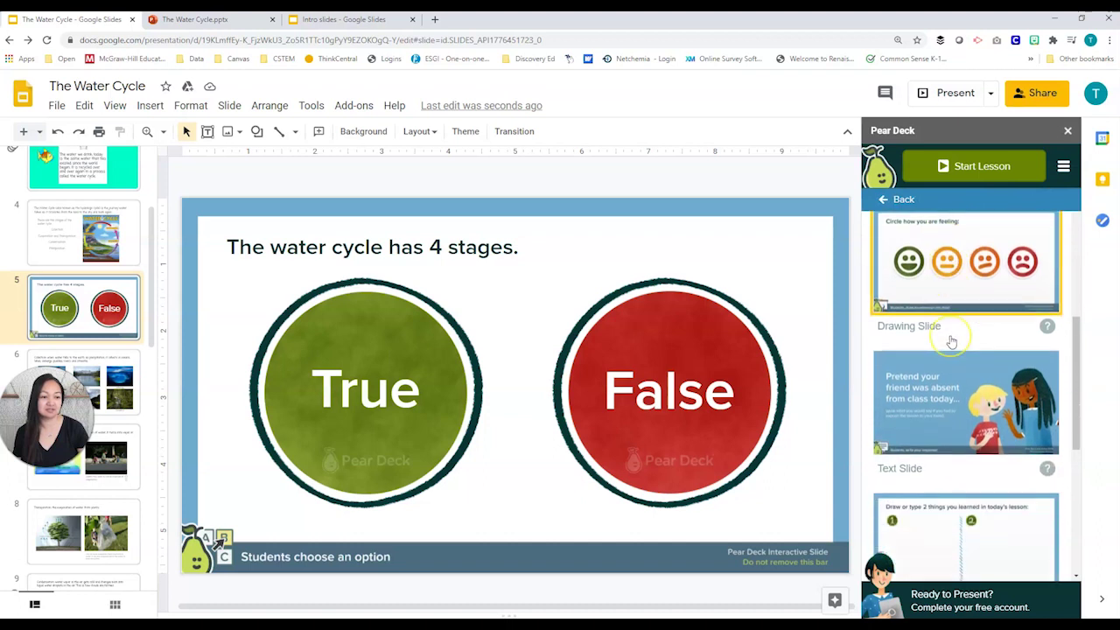
{"action": "scroll", "coordinate": [952, 341], "scroll_direction": "up", "scroll_amount": 1}
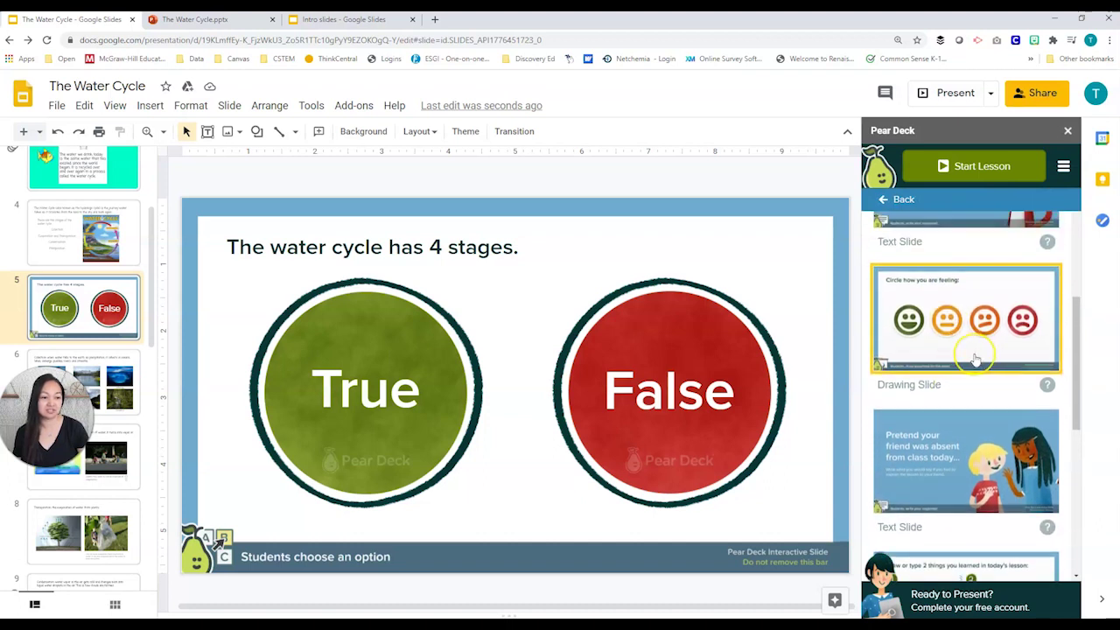
{"action": "mouse_move", "coordinate": [1047, 385]}
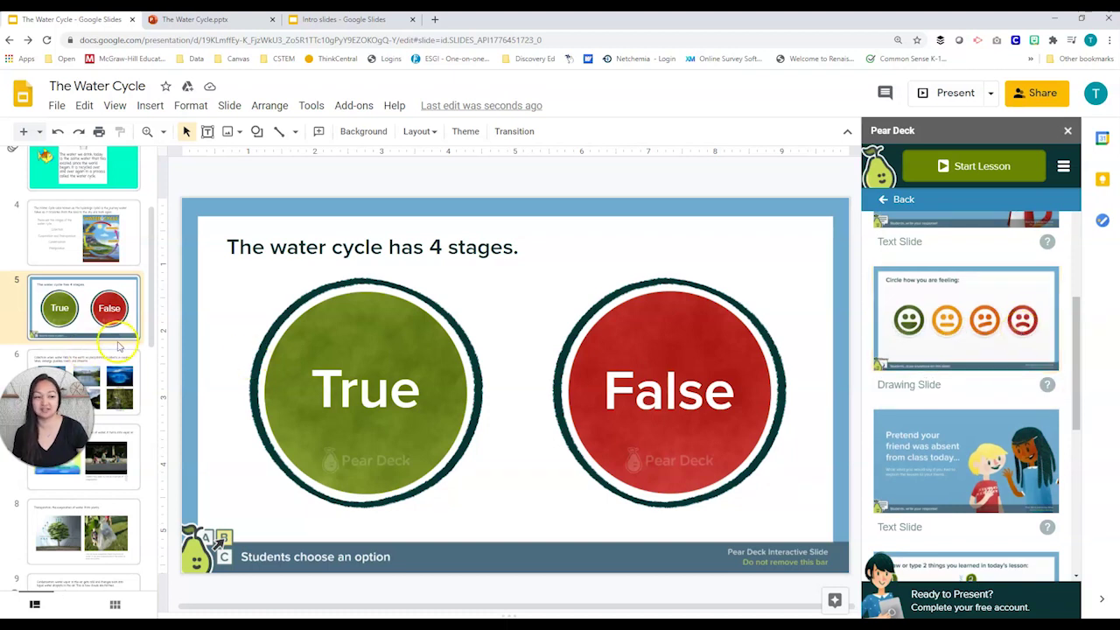
{"action": "scroll", "coordinate": [97, 332], "scroll_direction": "up", "scroll_amount": 1}
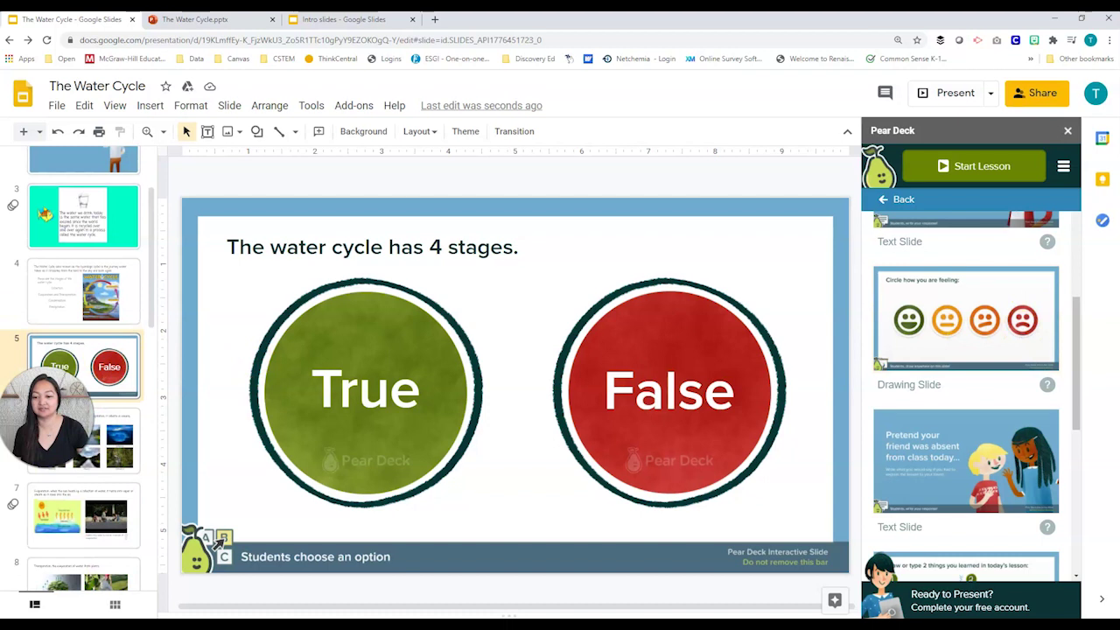
{"action": "scroll", "coordinate": [153, 288], "scroll_direction": "down", "scroll_amount": 2}
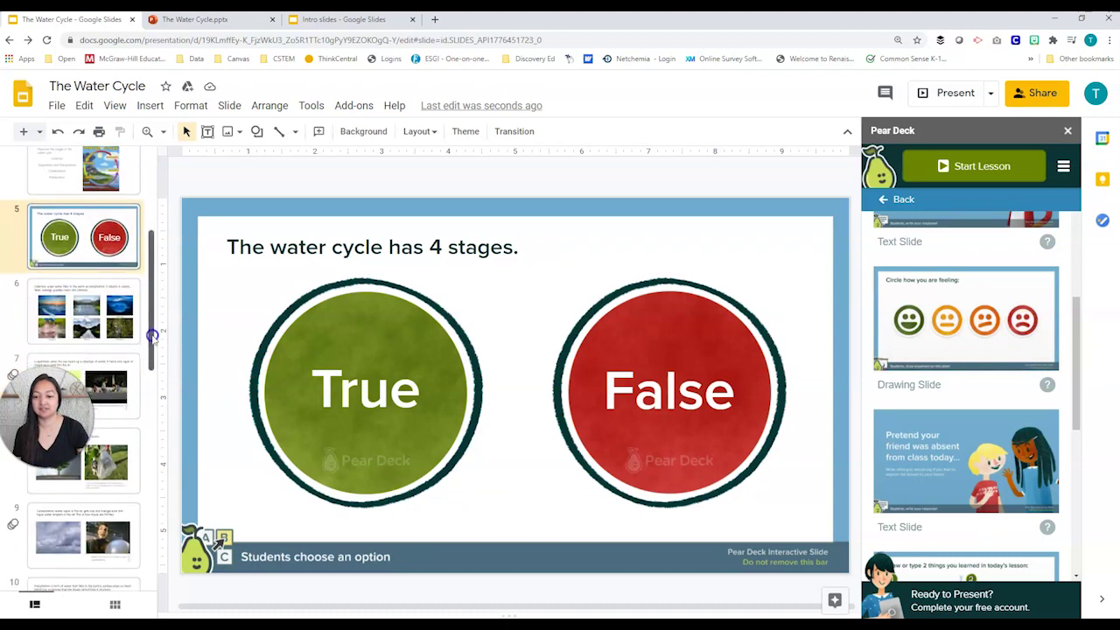
{"action": "scroll", "coordinate": [99, 497], "scroll_direction": "down", "scroll_amount": 8}
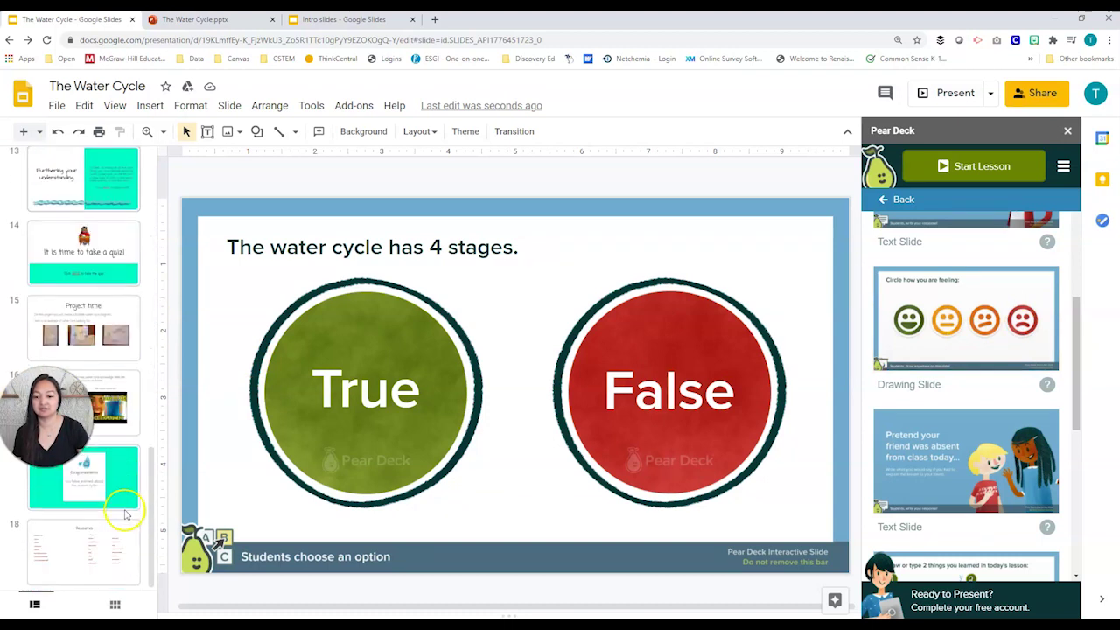
- Insert the 'Circle how you are feeling:' drawing slide after slide 17, then return to the categories
{"action": "left_click", "coordinate": [119, 518]}
{"action": "left_click", "coordinate": [987, 310]}
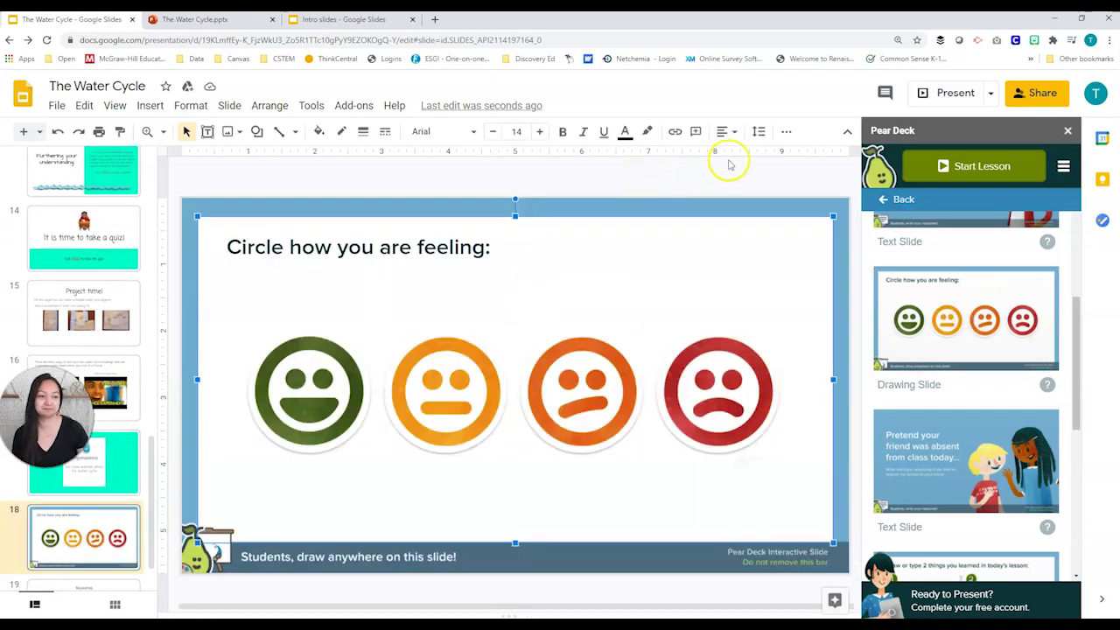
{"action": "left_click", "coordinate": [884, 200]}
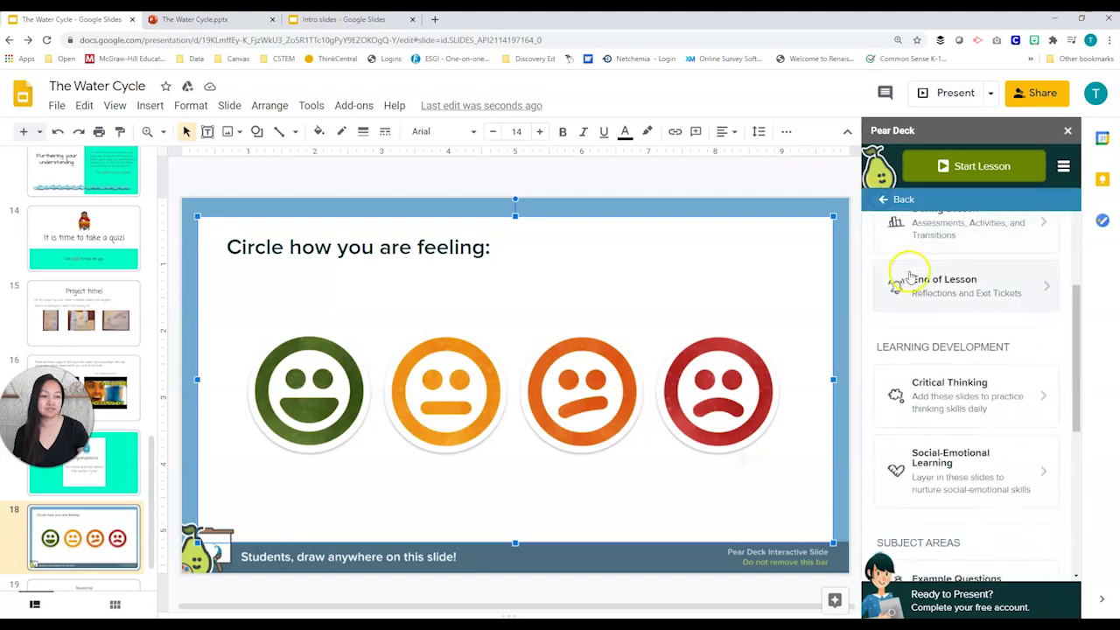
{"action": "scroll", "coordinate": [919, 283], "scroll_direction": "down", "scroll_amount": 1}
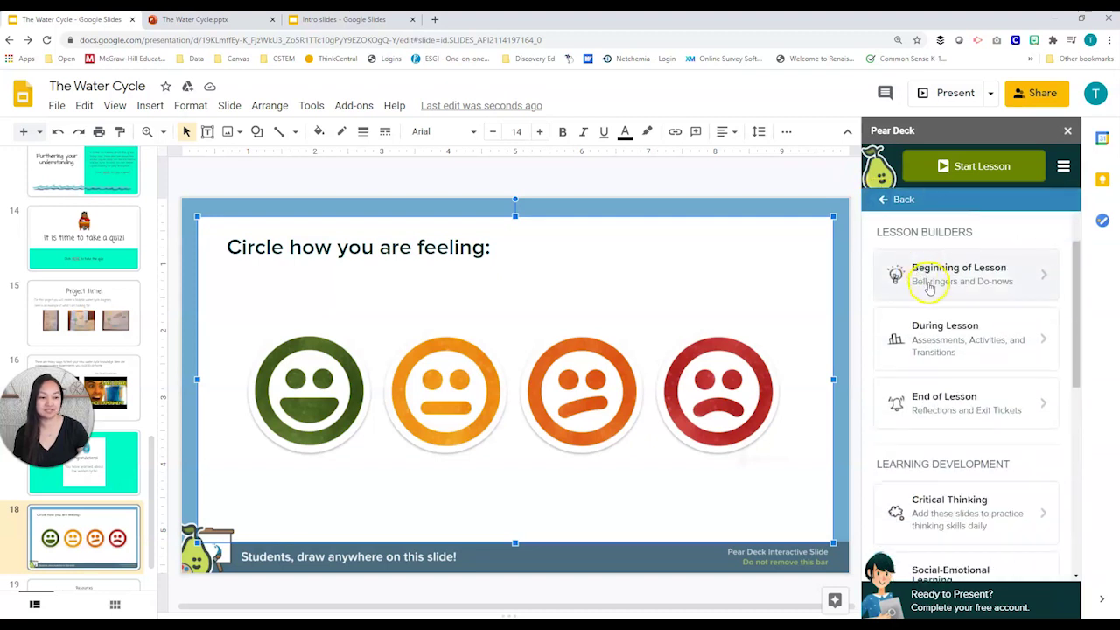
{"action": "scroll", "coordinate": [929, 289], "scroll_direction": "down", "scroll_amount": 5}
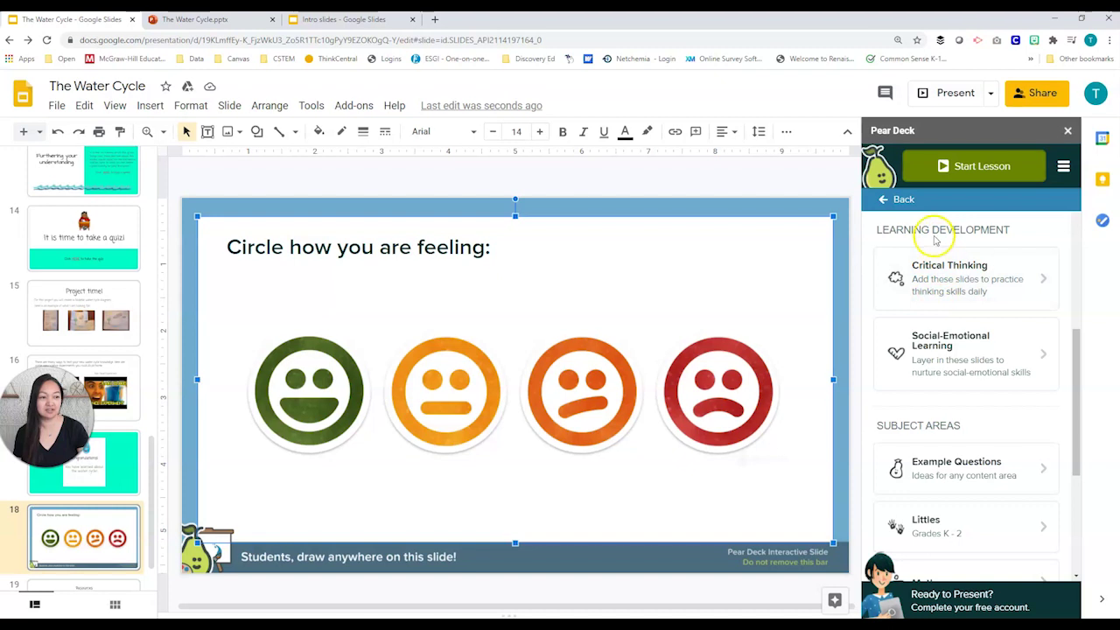
{"action": "left_click", "coordinate": [1039, 283]}
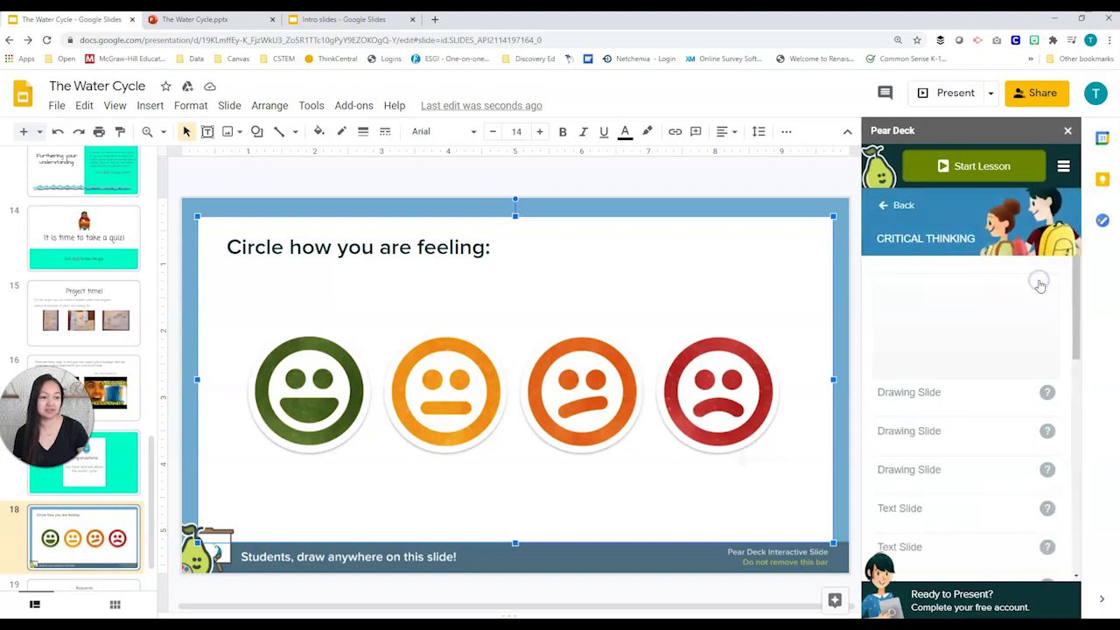
{"action": "scroll", "coordinate": [1037, 289], "scroll_direction": "down", "scroll_amount": 2}
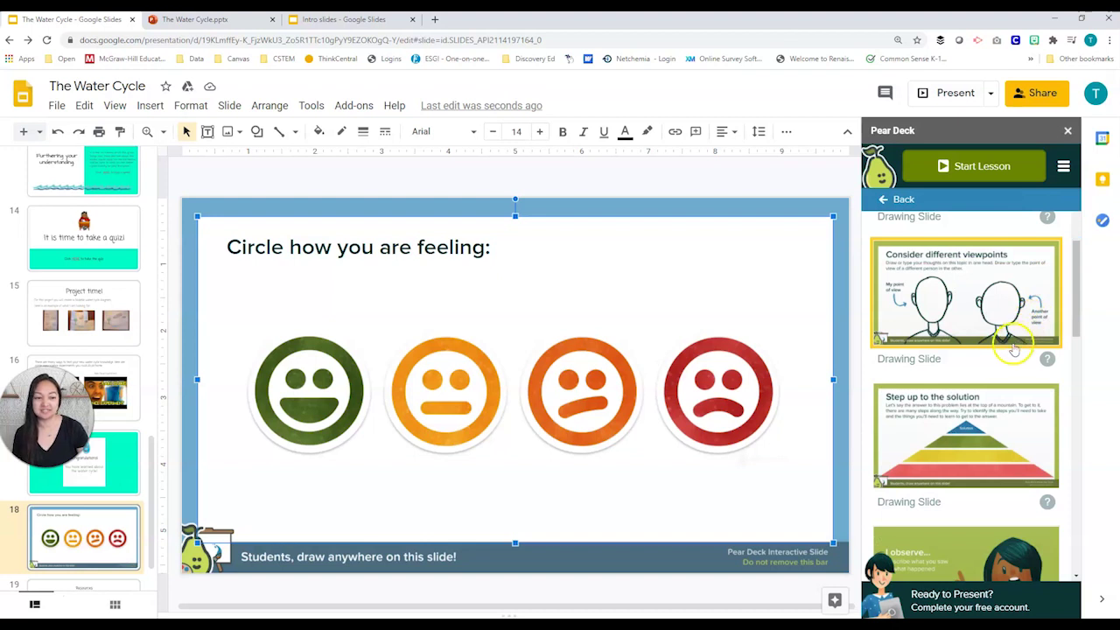
{"action": "scroll", "coordinate": [1013, 350], "scroll_direction": "down", "scroll_amount": 4}
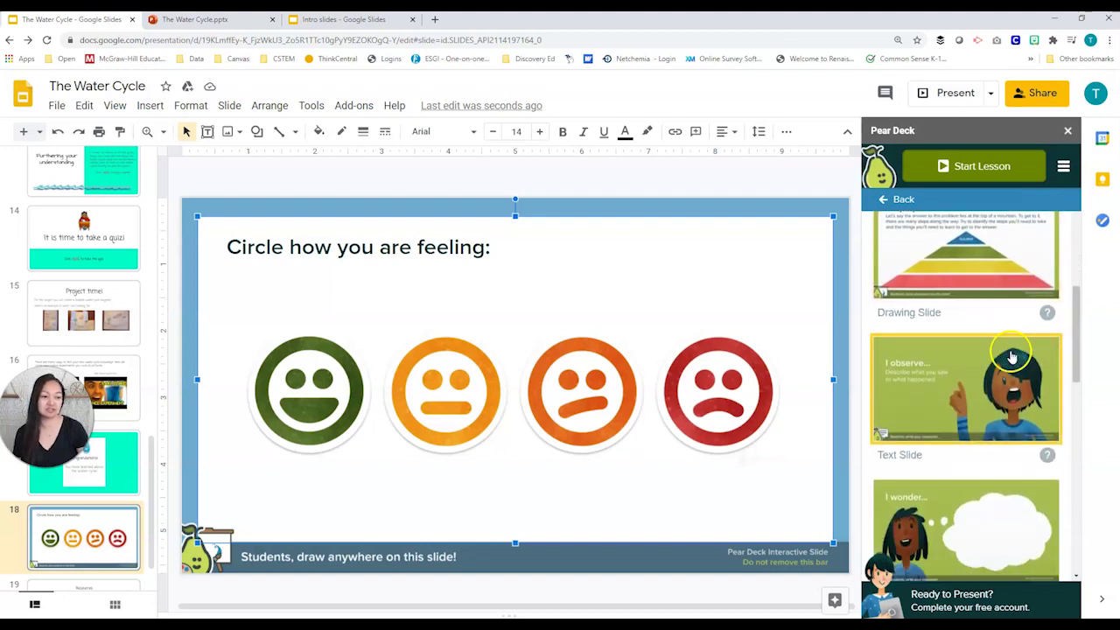
{"action": "scroll", "coordinate": [1012, 356], "scroll_direction": "down", "scroll_amount": 1}
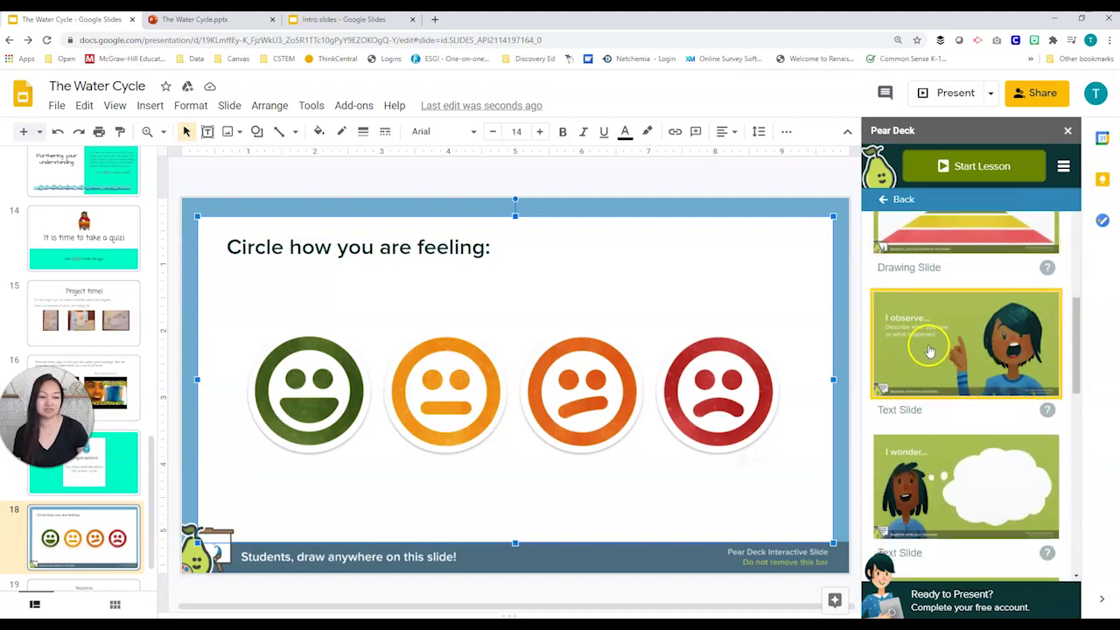
{"action": "scroll", "coordinate": [963, 354], "scroll_direction": "down", "scroll_amount": 3}
{"action": "scroll", "coordinate": [993, 361], "scroll_direction": "down", "scroll_amount": 10}
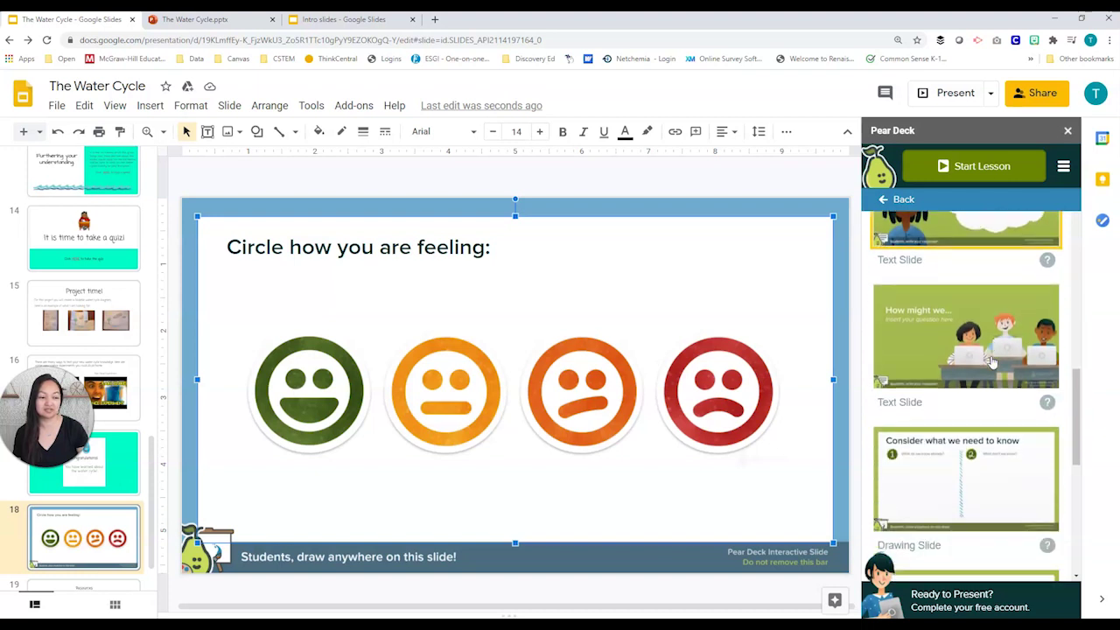
{"action": "scroll", "coordinate": [992, 329], "scroll_direction": "down", "scroll_amount": 3}
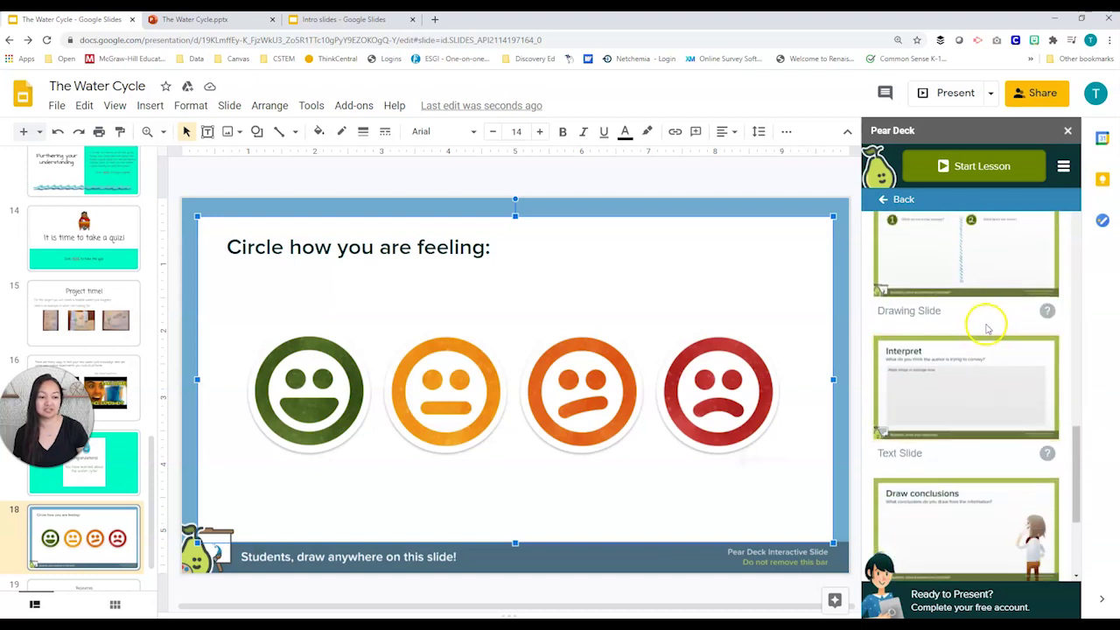
{"action": "mouse_move", "coordinate": [1047, 455]}
{"action": "scroll", "coordinate": [1048, 457], "scroll_direction": "down", "scroll_amount": 4}
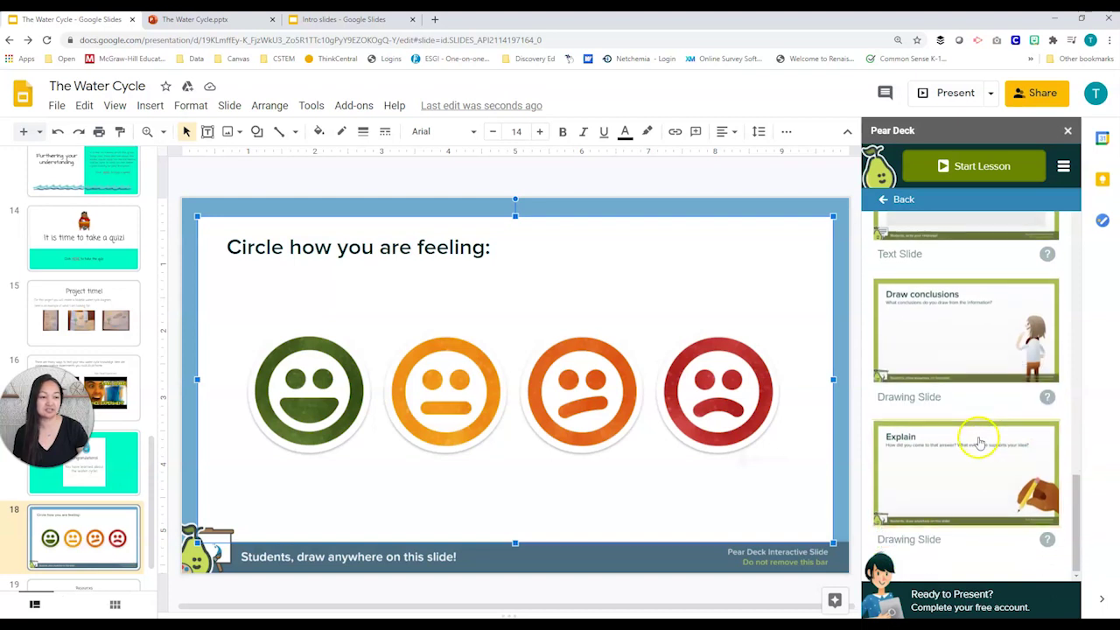
{"action": "scroll", "coordinate": [980, 438], "scroll_direction": "up", "scroll_amount": 15}
{"action": "scroll", "coordinate": [980, 447], "scroll_direction": "up", "scroll_amount": 1}
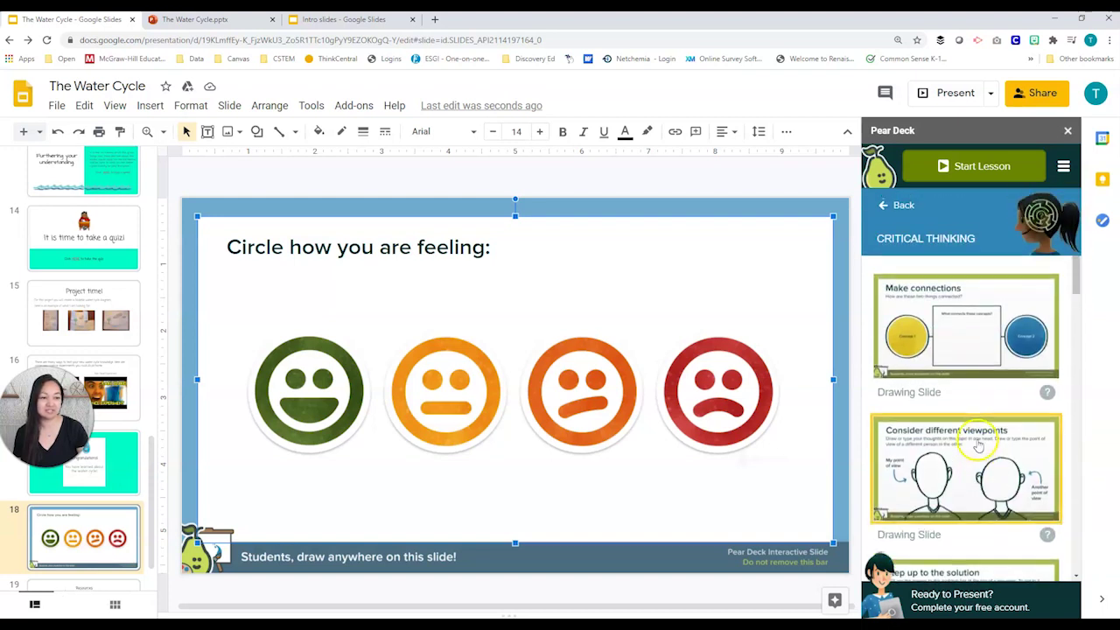
{"action": "left_click", "coordinate": [882, 206]}
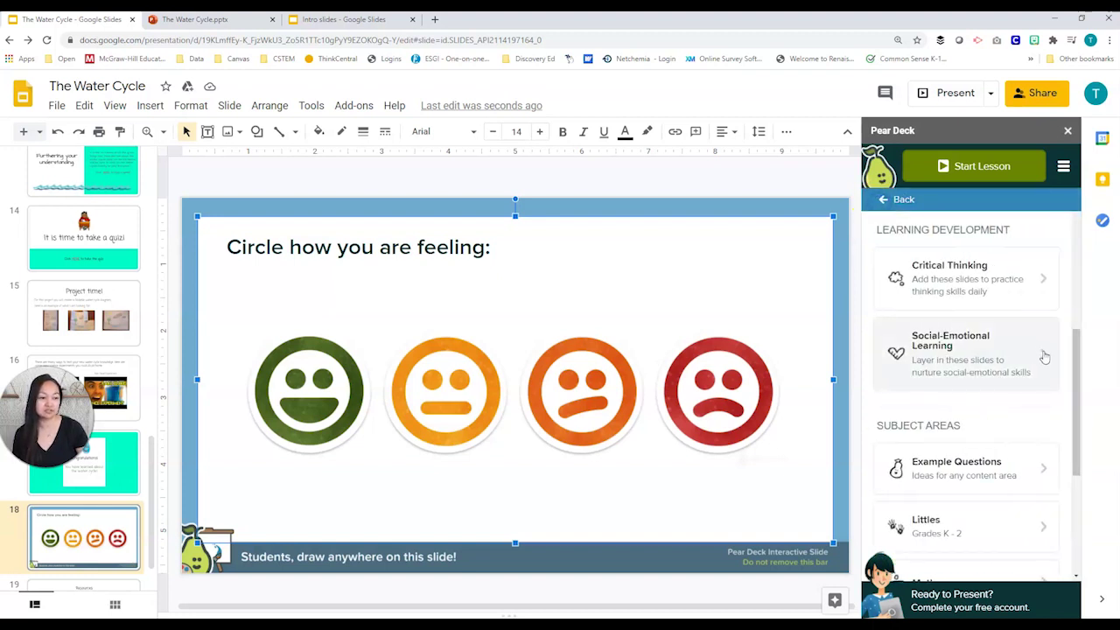
- Browse the Social-Emotional Learning templates, including Moment of Silence, then select The Water Cycle slide 1
{"action": "left_click", "coordinate": [1044, 356]}
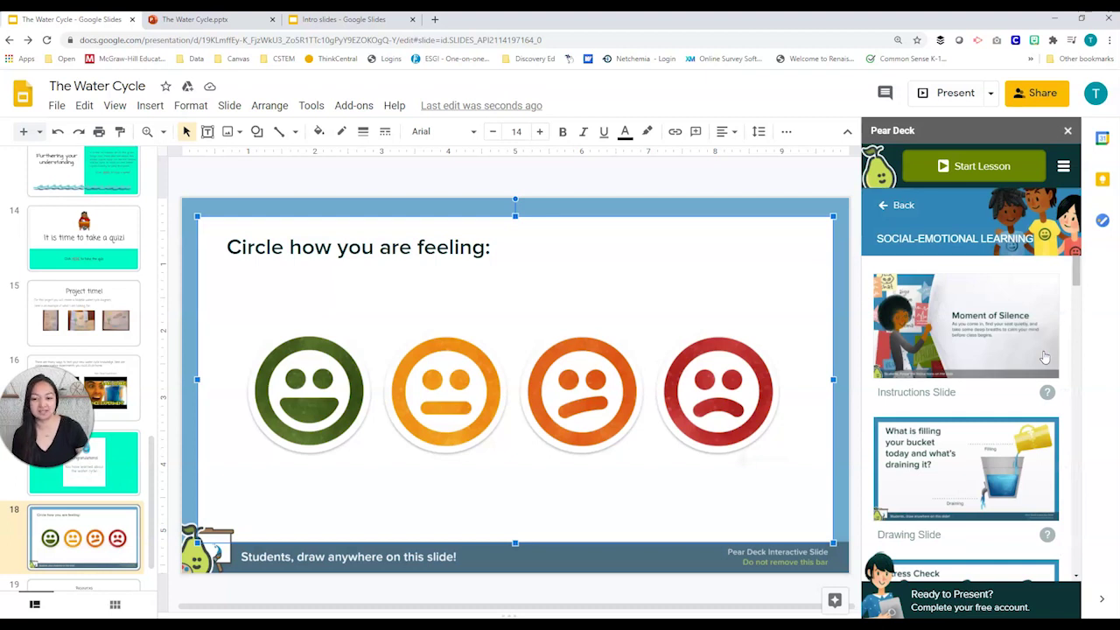
{"action": "left_click", "coordinate": [1019, 369]}
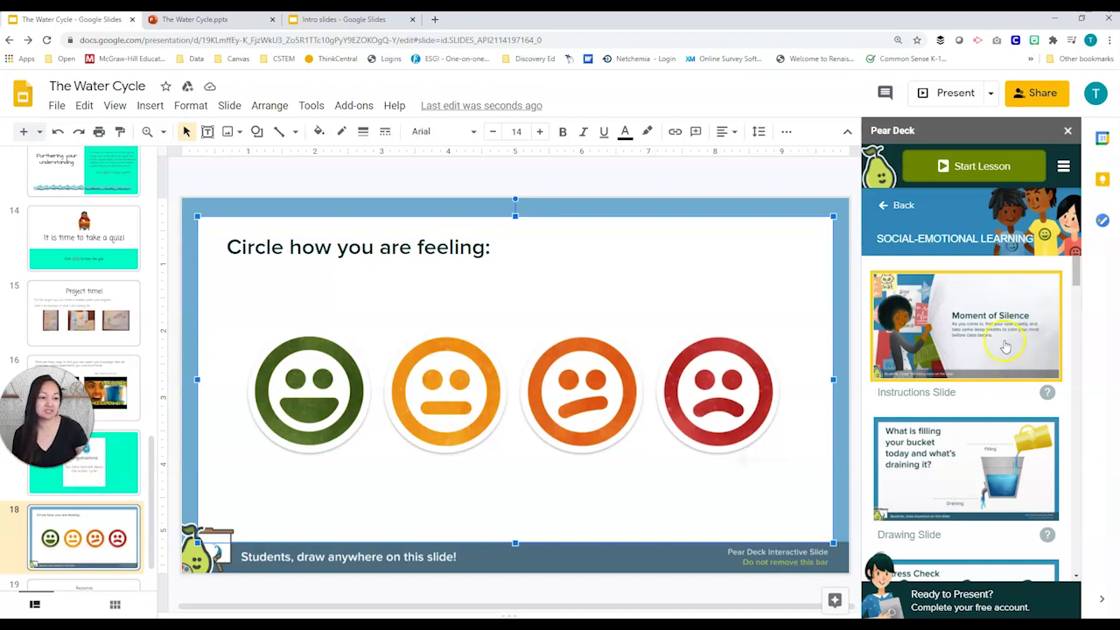
{"action": "scroll", "coordinate": [992, 354], "scroll_direction": "down", "scroll_amount": 5}
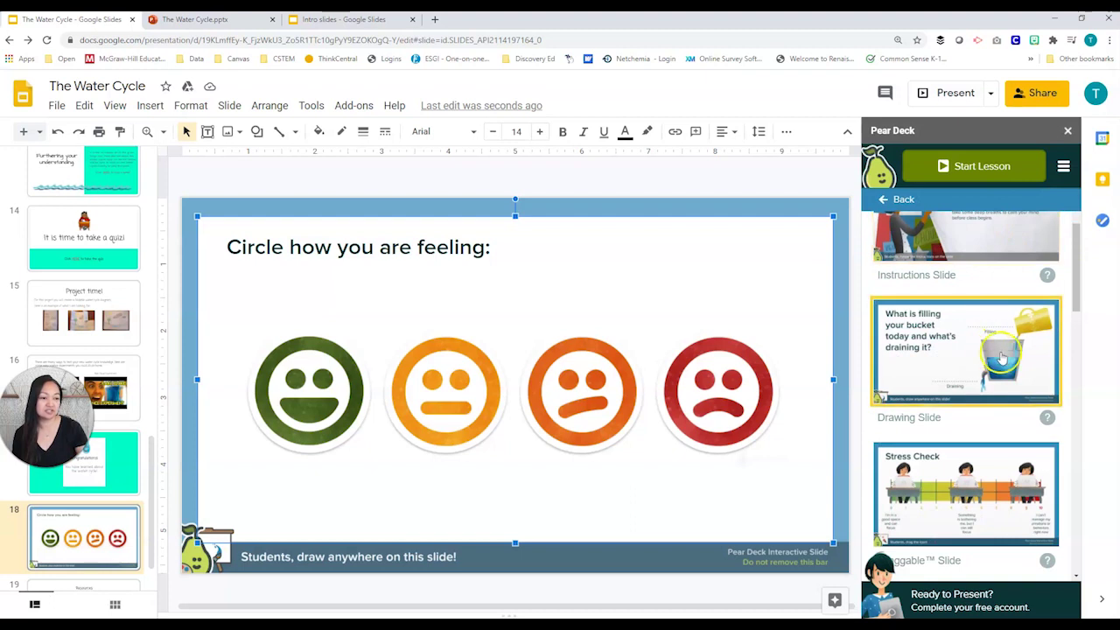
{"action": "scroll", "coordinate": [1012, 366], "scroll_direction": "down", "scroll_amount": 3}
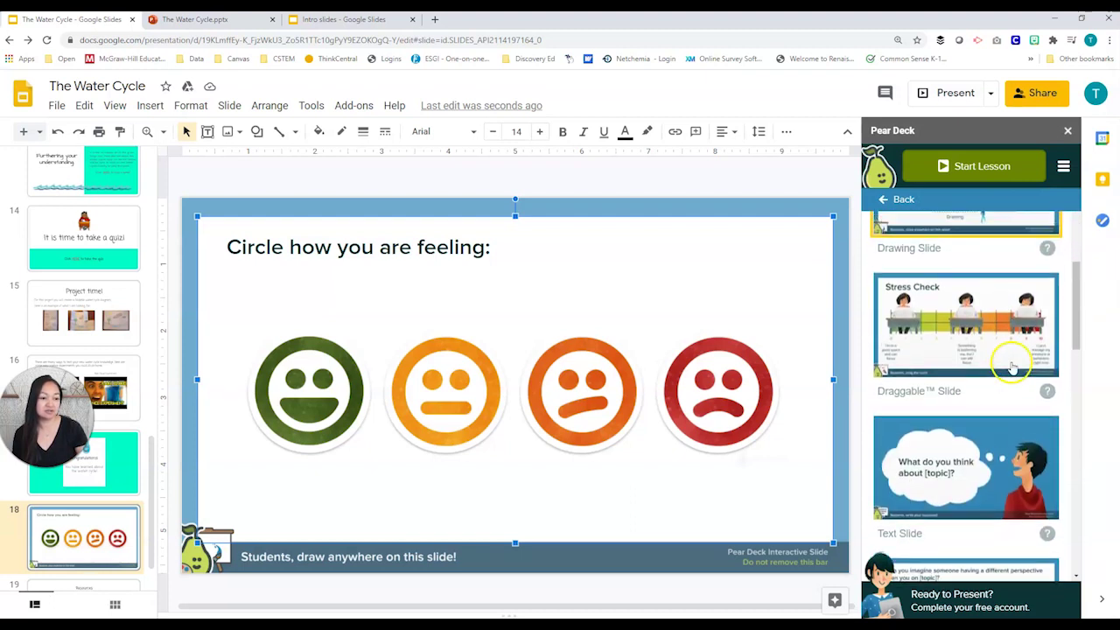
{"action": "scroll", "coordinate": [1005, 358], "scroll_direction": "up", "scroll_amount": 1}
{"action": "scroll", "coordinate": [989, 379], "scroll_direction": "up", "scroll_amount": 1}
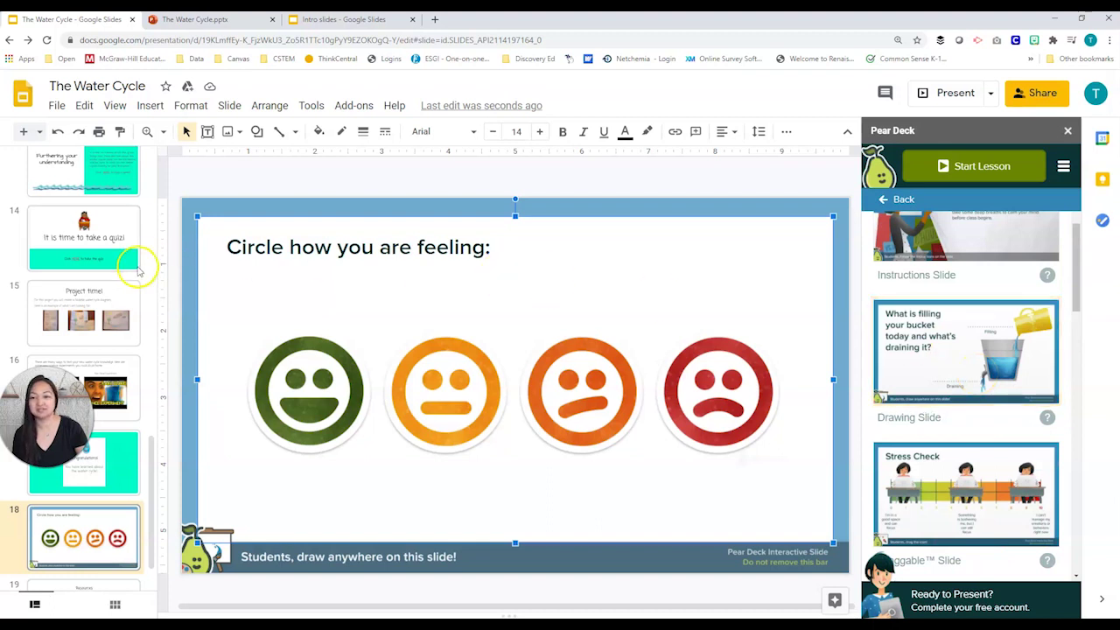
{"action": "scroll", "coordinate": [100, 280], "scroll_direction": "up", "scroll_amount": 15}
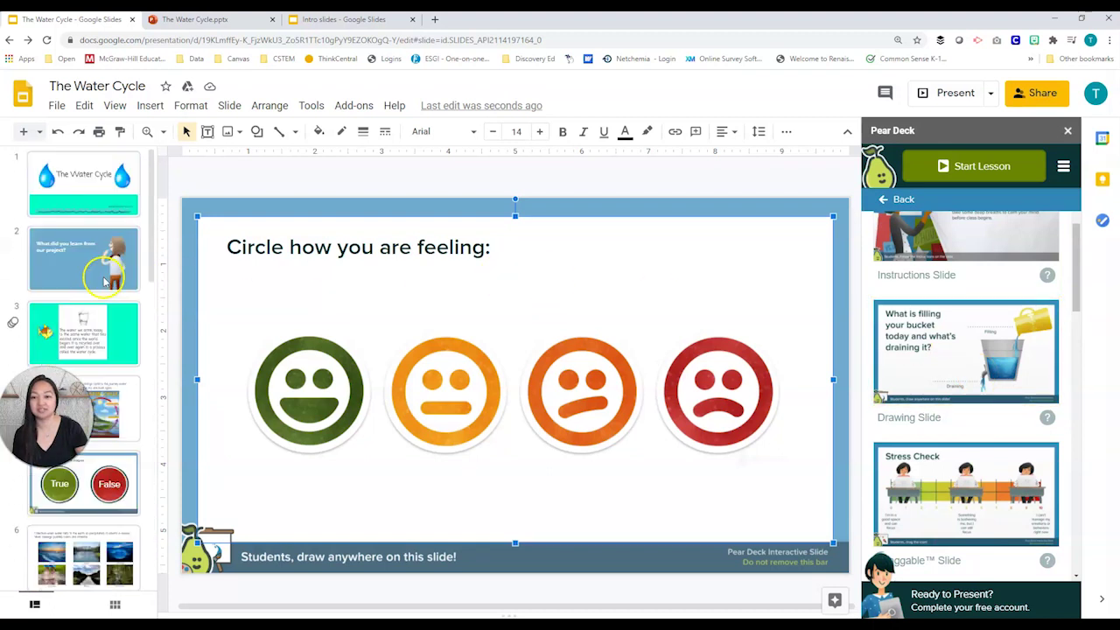
{"action": "left_click", "coordinate": [127, 160]}
- Insert the 'What is filling your bucket' drawing slide and move it to first position
{"action": "left_click", "coordinate": [997, 370]}
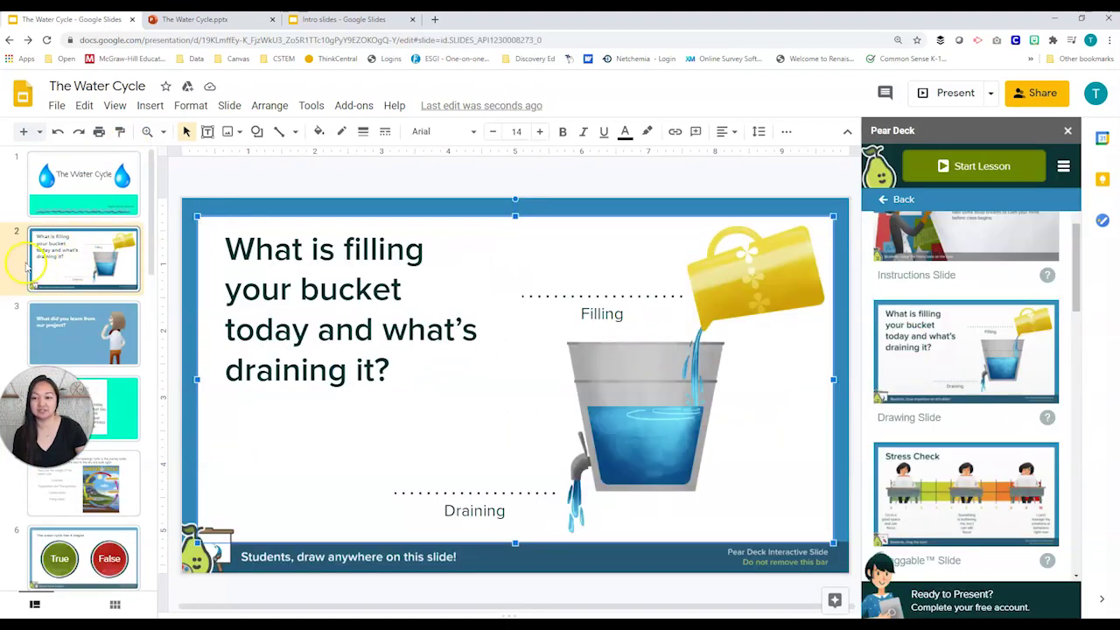
{"action": "left_click_drag", "start_coordinate": [65, 258], "coordinate": [84, 179]}
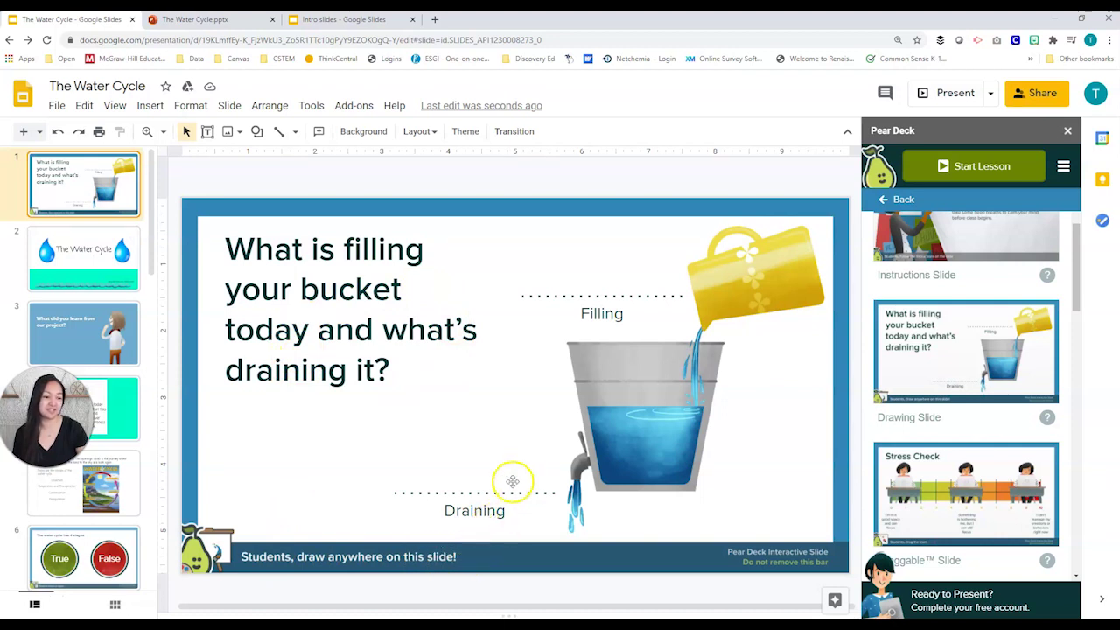
{"action": "scroll", "coordinate": [974, 429], "scroll_direction": "down", "scroll_amount": 1}
{"action": "scroll", "coordinate": [974, 429], "scroll_direction": "down", "scroll_amount": 4}
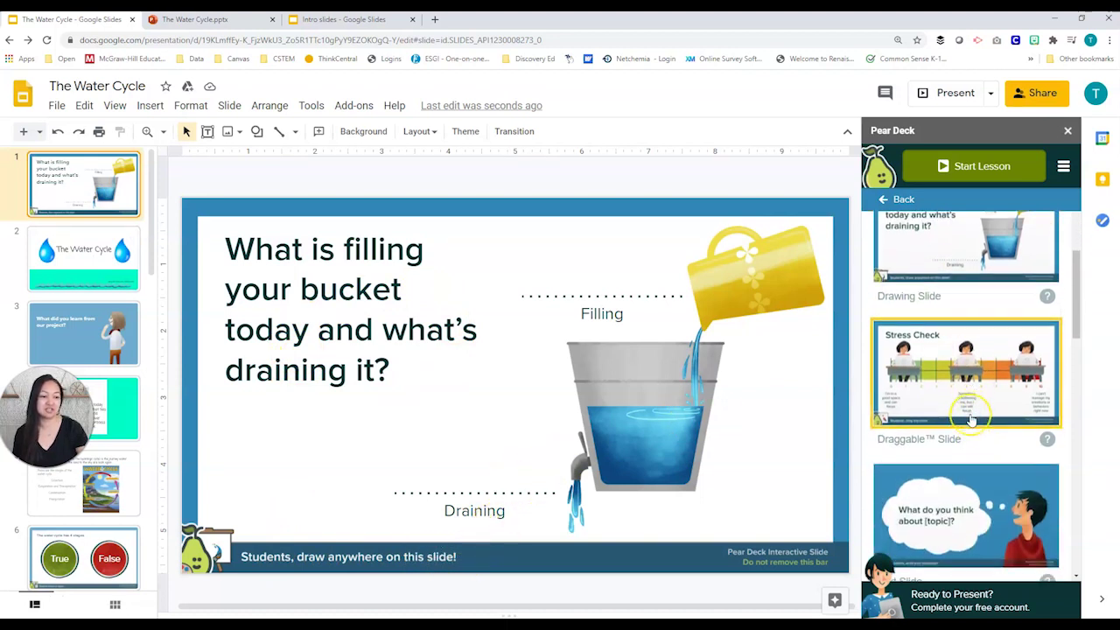
{"action": "scroll", "coordinate": [971, 421], "scroll_direction": "down", "scroll_amount": 5}
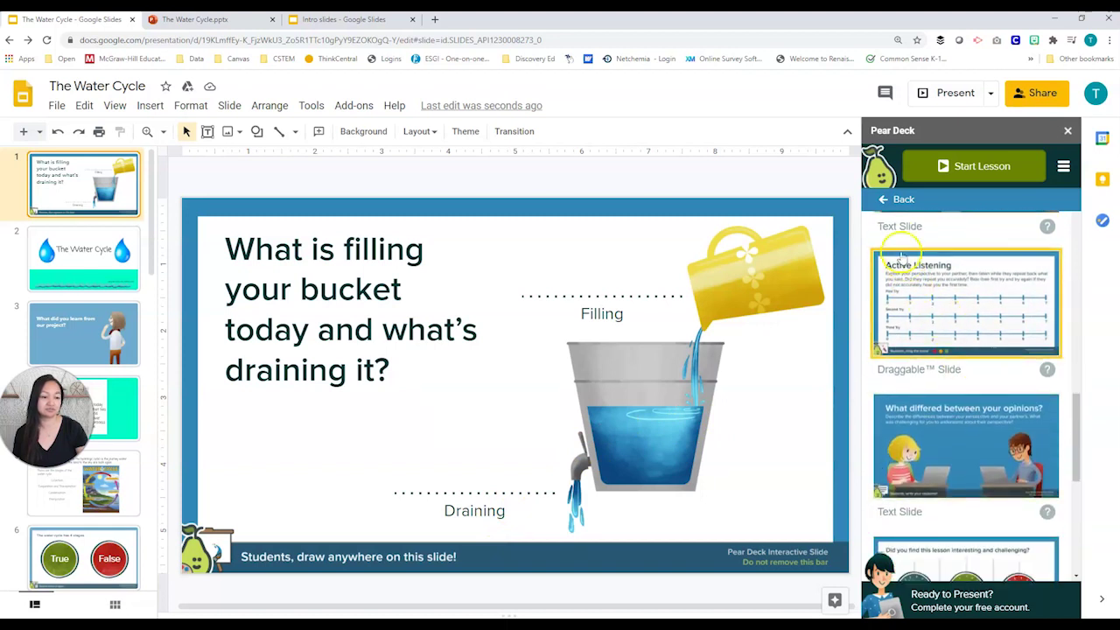
- Reopen the Social-Emotional Learning templates and insert the Stress Check draggable slide
{"action": "left_click", "coordinate": [881, 202]}
{"action": "left_click", "coordinate": [945, 265]}
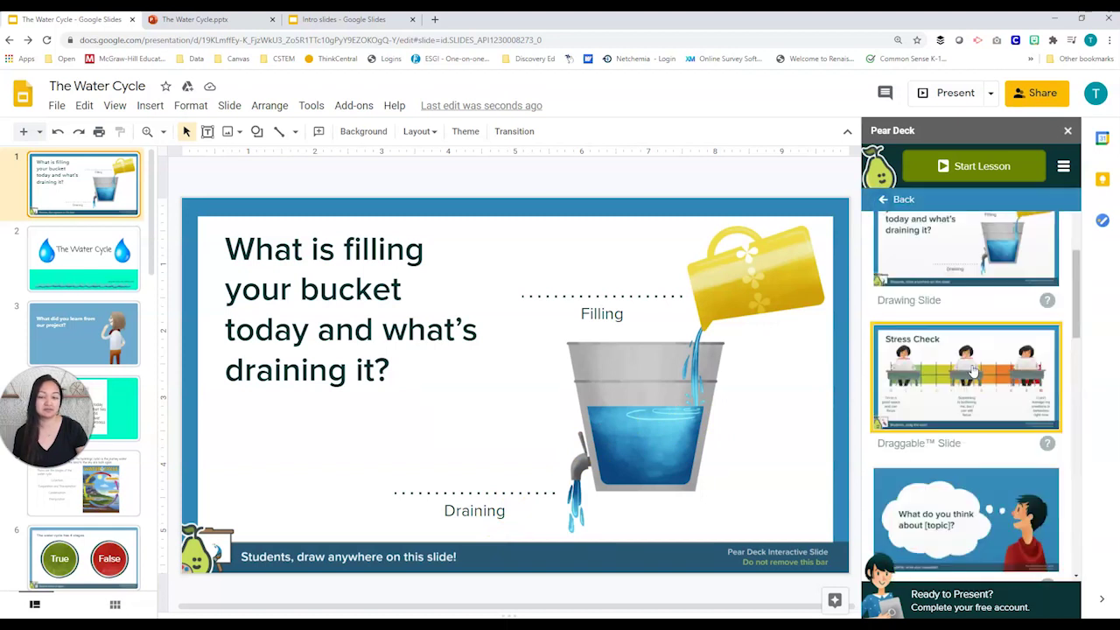
{"action": "left_click", "coordinate": [973, 371]}
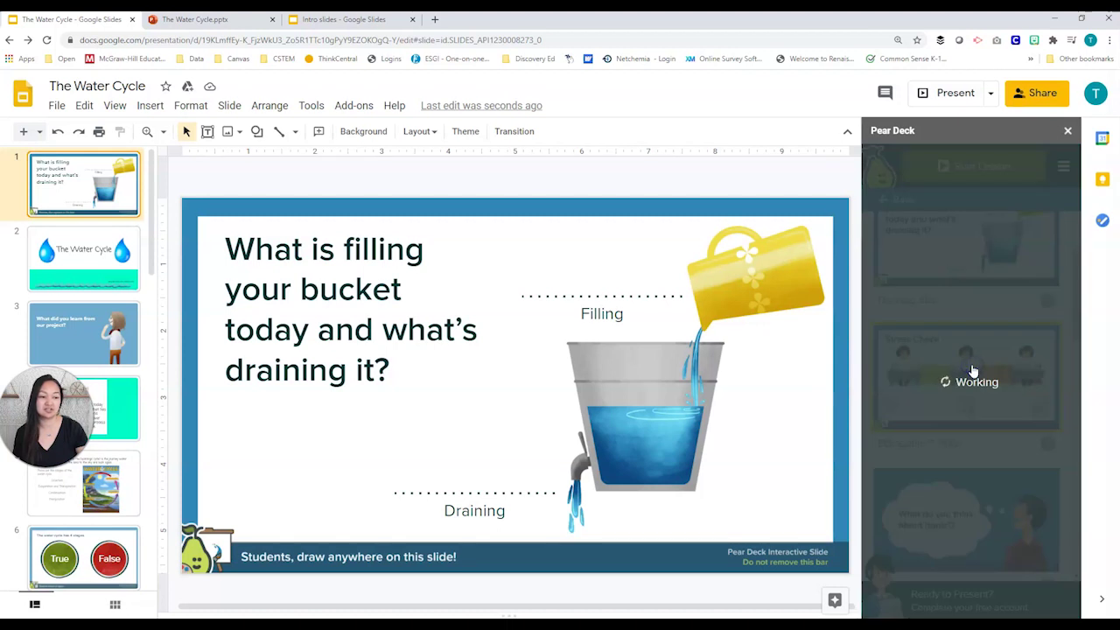
{"action": "left_click", "coordinate": [960, 368]}
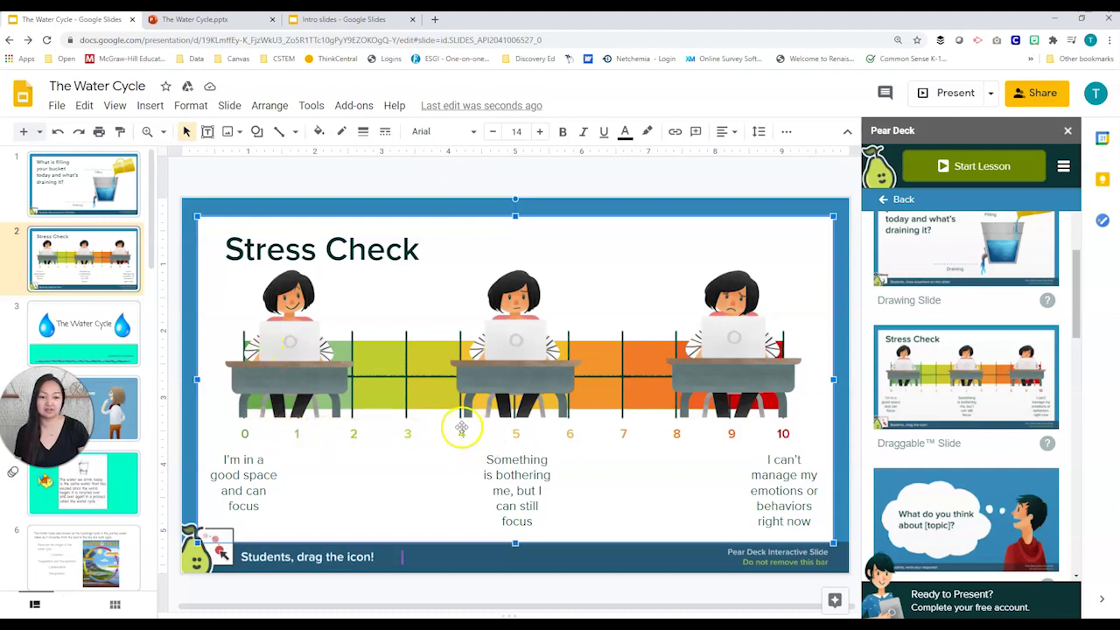
{"action": "scroll", "coordinate": [943, 369], "scroll_direction": "down", "scroll_amount": 3}
{"action": "scroll", "coordinate": [943, 372], "scroll_direction": "down", "scroll_amount": 1}
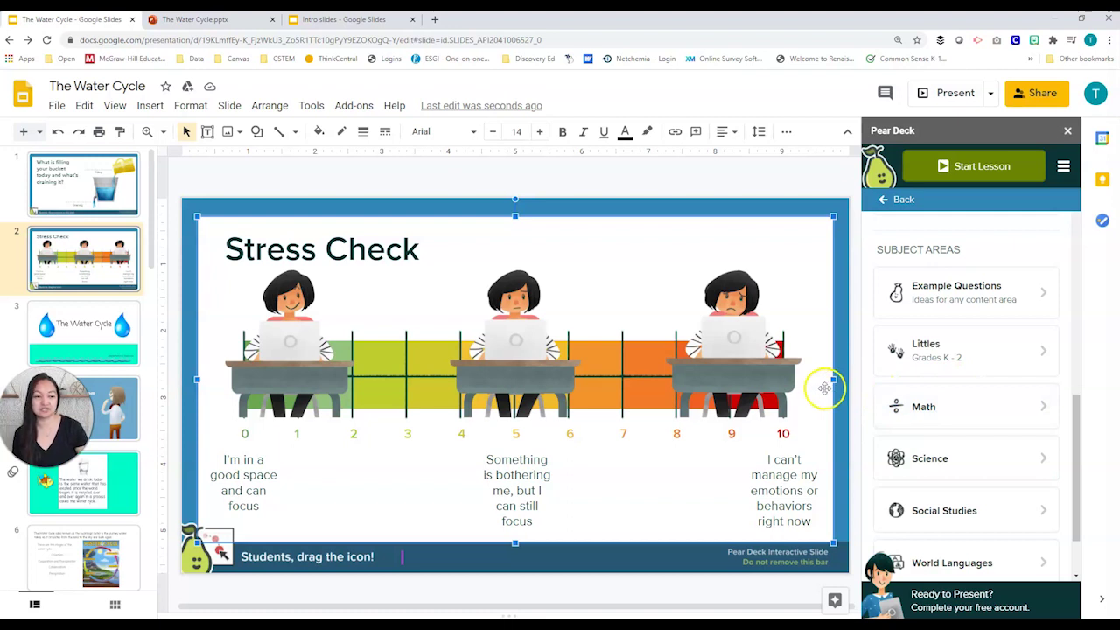
{"action": "scroll", "coordinate": [977, 390], "scroll_direction": "down", "scroll_amount": 1}
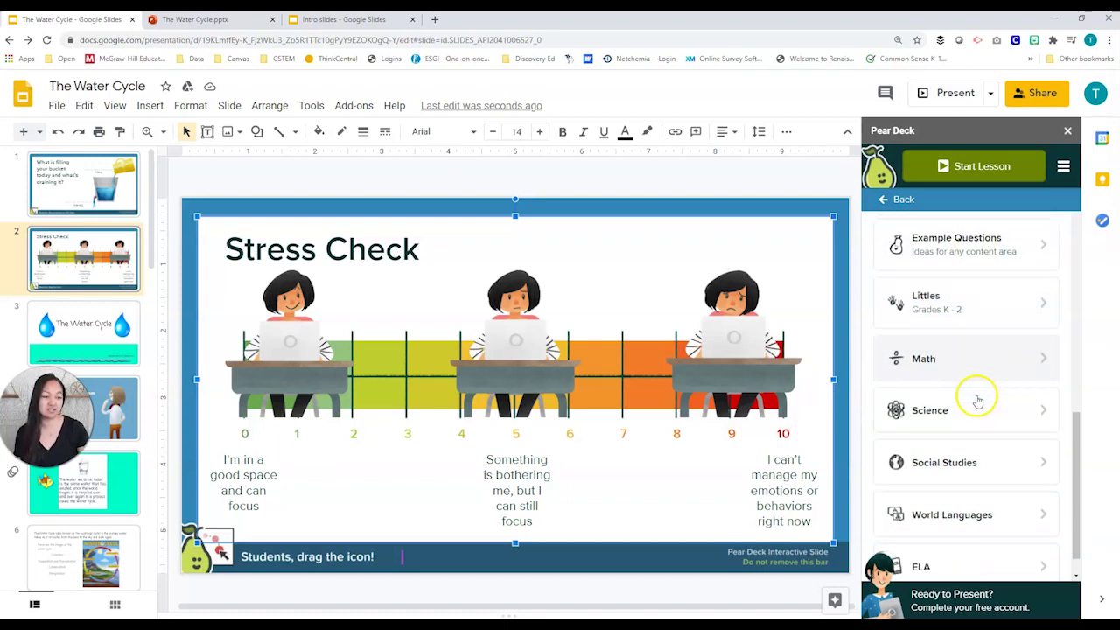
{"action": "scroll", "coordinate": [971, 385], "scroll_direction": "up", "scroll_amount": 2}
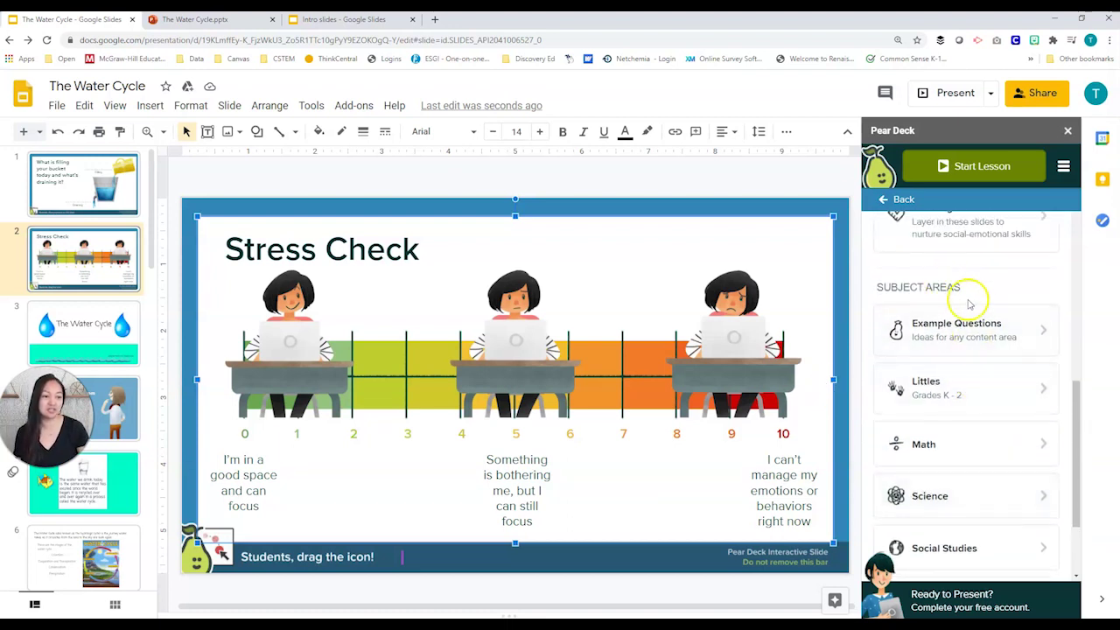
{"action": "left_click", "coordinate": [1044, 391]}
{"action": "scroll", "coordinate": [962, 403], "scroll_direction": "down", "scroll_amount": 5}
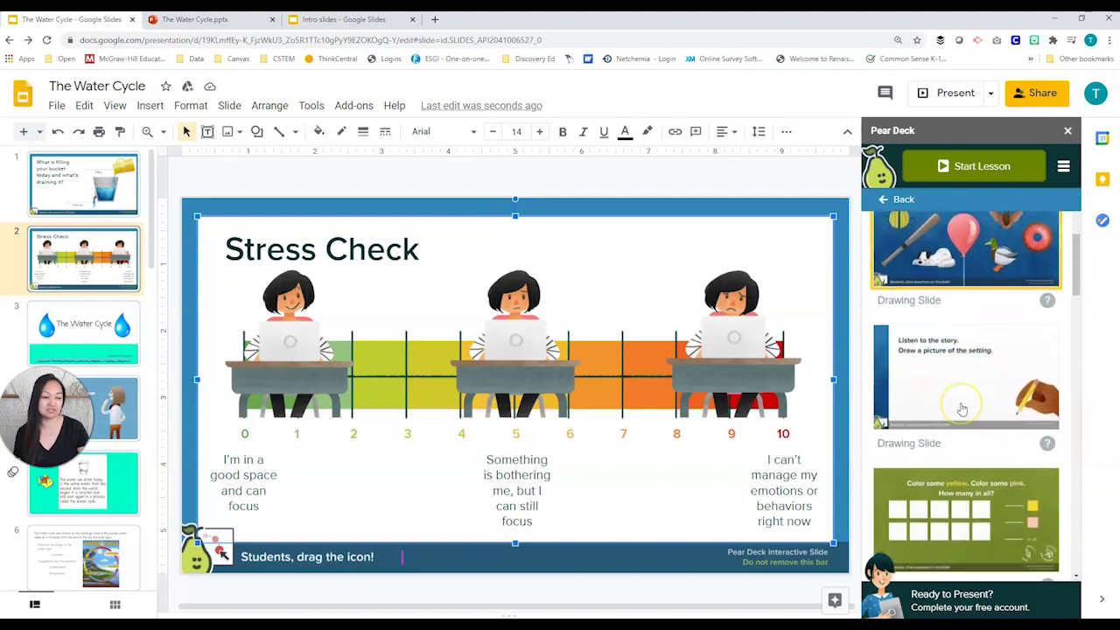
{"action": "scroll", "coordinate": [963, 411], "scroll_direction": "down", "scroll_amount": 6}
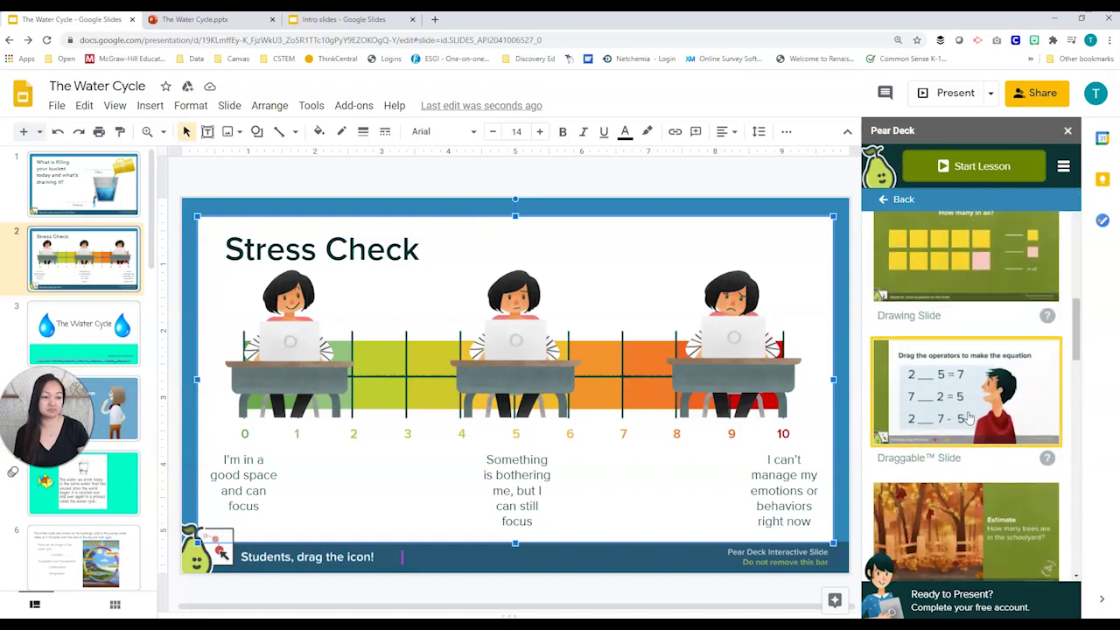
{"action": "scroll", "coordinate": [969, 411], "scroll_direction": "down", "scroll_amount": 1}
{"action": "left_click", "coordinate": [976, 336]}
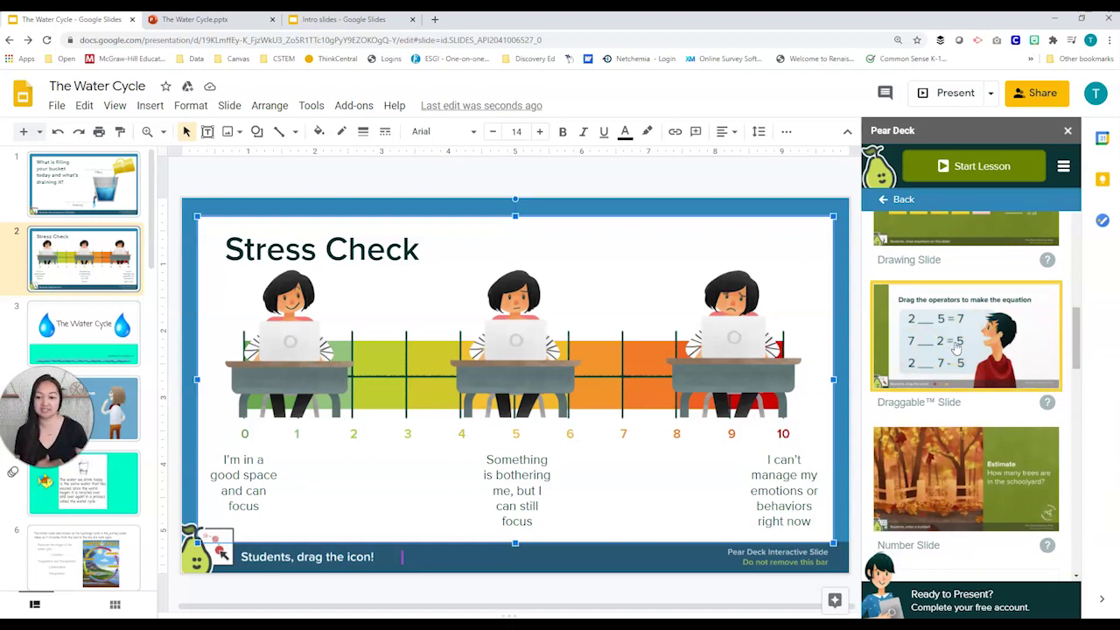
{"action": "scroll", "coordinate": [957, 348], "scroll_direction": "down", "scroll_amount": 4}
{"action": "scroll", "coordinate": [957, 349], "scroll_direction": "down", "scroll_amount": 6}
{"action": "scroll", "coordinate": [957, 349], "scroll_direction": "down", "scroll_amount": 4}
{"action": "left_click", "coordinate": [998, 310]}
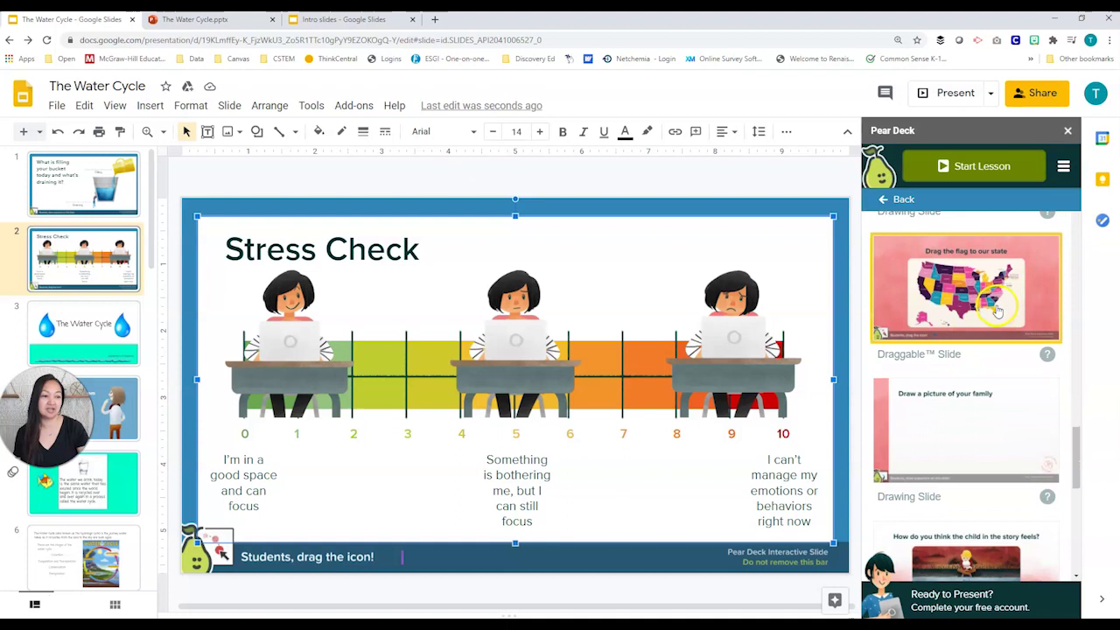
{"action": "scroll", "coordinate": [987, 325], "scroll_direction": "down", "scroll_amount": 8}
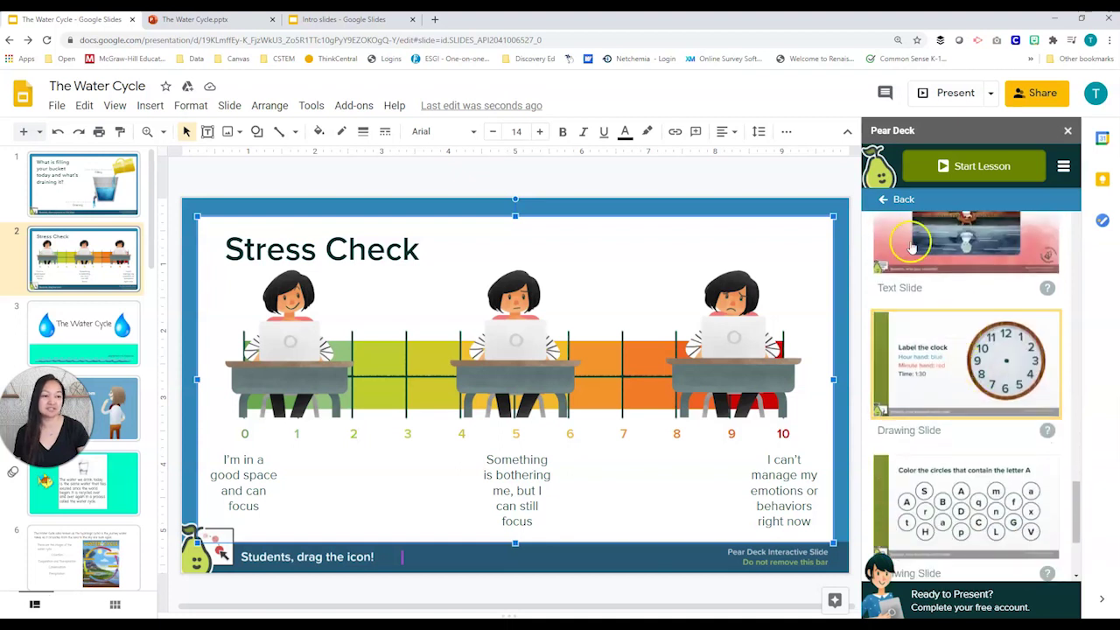
{"action": "left_click", "coordinate": [884, 200]}
{"action": "scroll", "coordinate": [1015, 368], "scroll_direction": "down", "scroll_amount": 3}
{"action": "left_click", "coordinate": [1022, 385]}
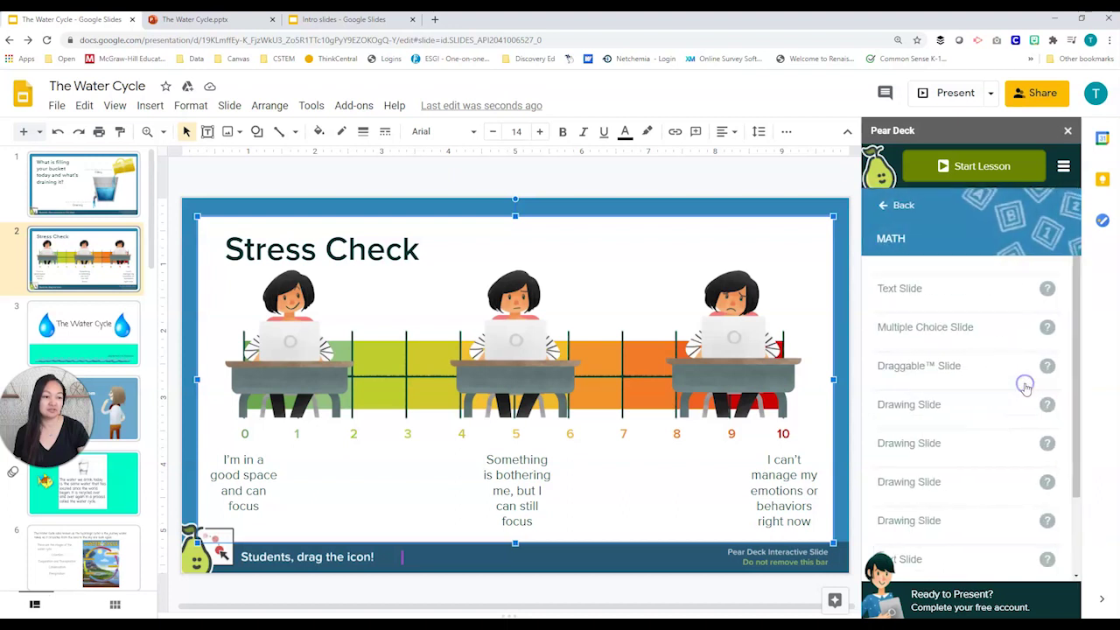
{"action": "scroll", "coordinate": [993, 410], "scroll_direction": "down", "scroll_amount": 10}
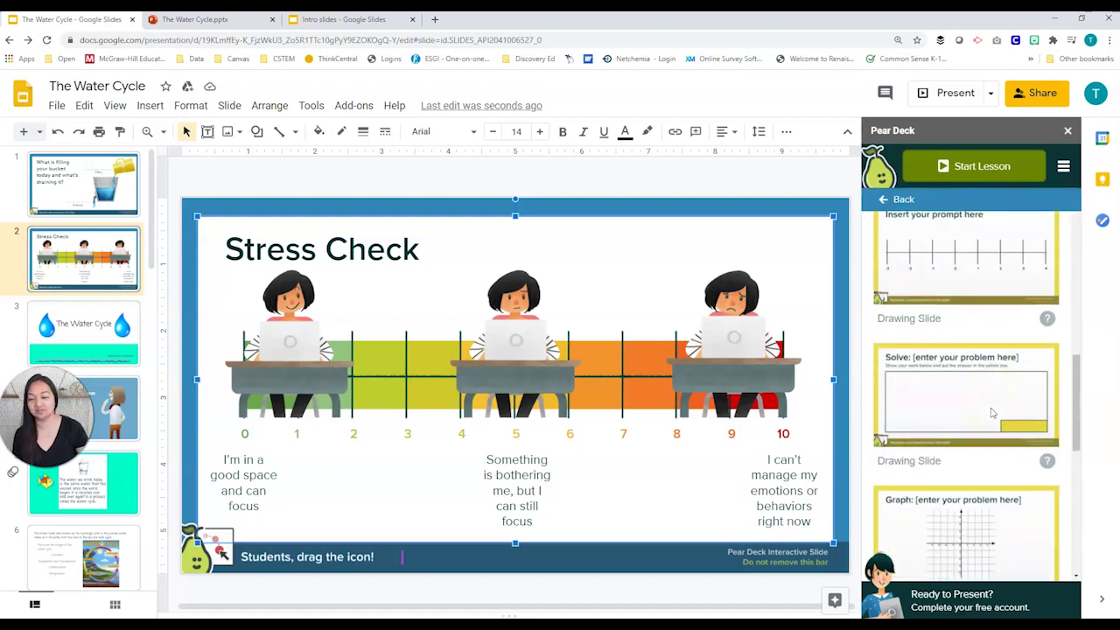
{"action": "left_click", "coordinate": [880, 201]}
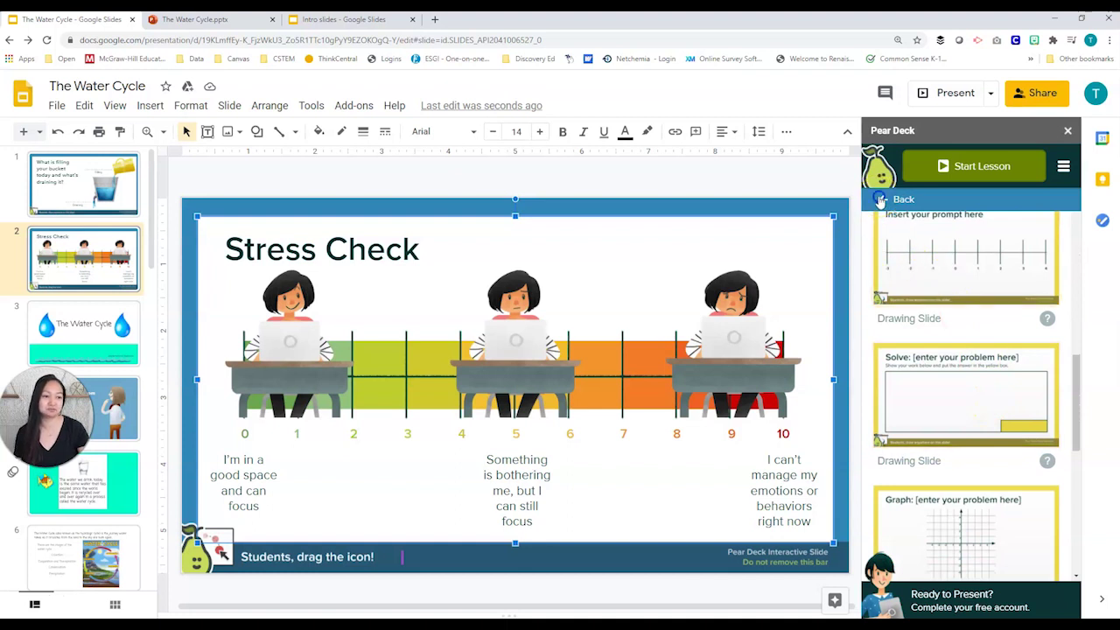
{"action": "scroll", "coordinate": [998, 450], "scroll_direction": "up", "scroll_amount": 5}
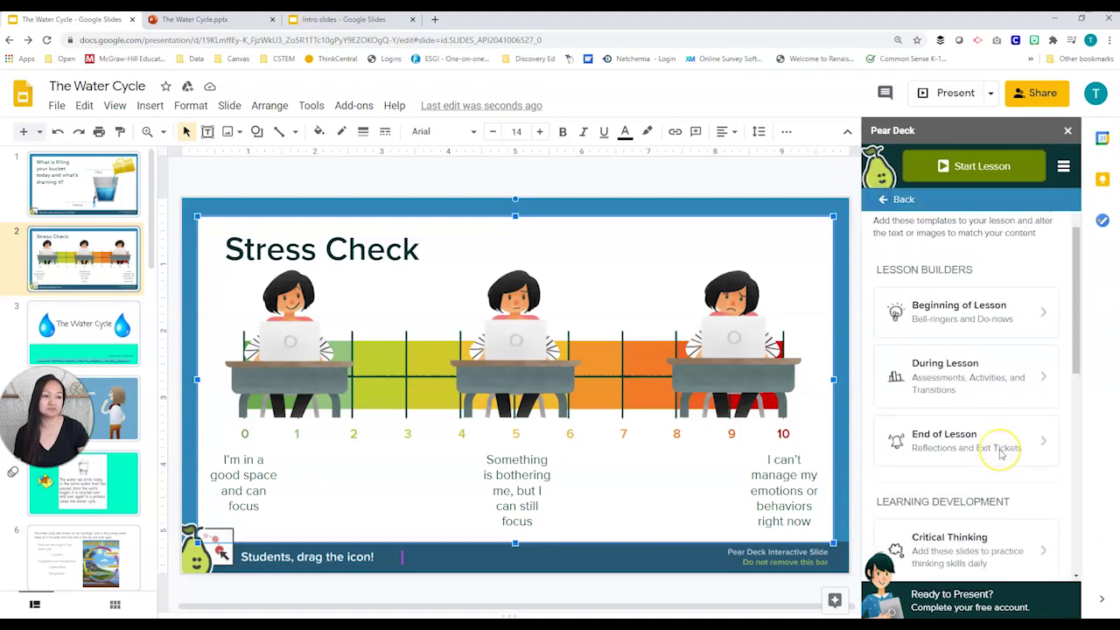
- Insert a blank slide, move it to position 1, and attach a Pear Deck Text question
{"action": "scroll", "coordinate": [1002, 450], "scroll_direction": "up", "scroll_amount": 2}
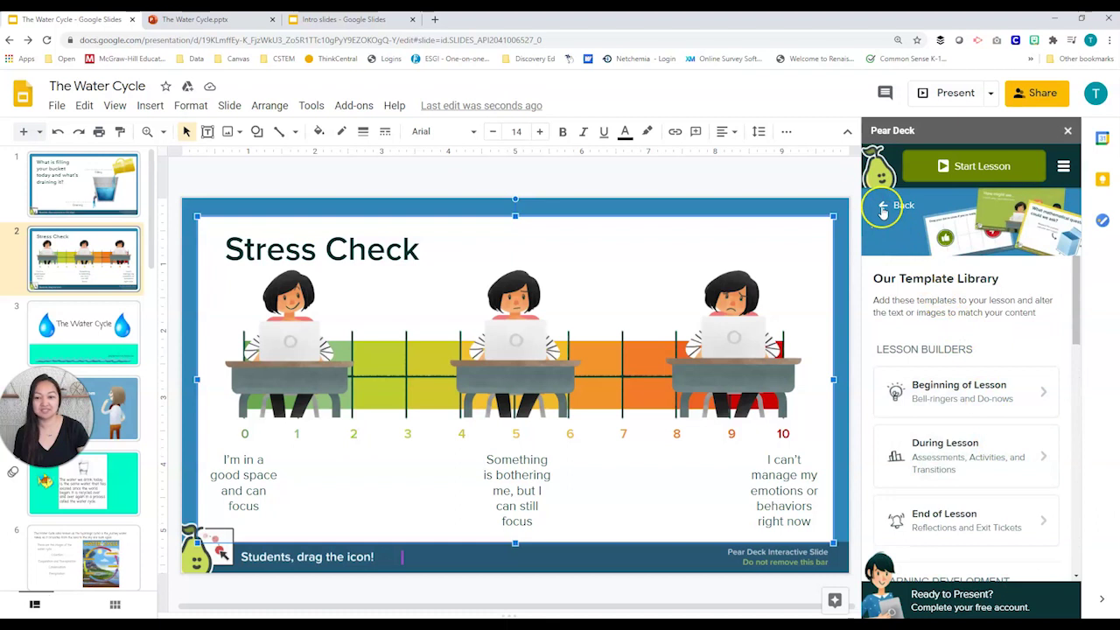
{"action": "left_click", "coordinate": [882, 208]}
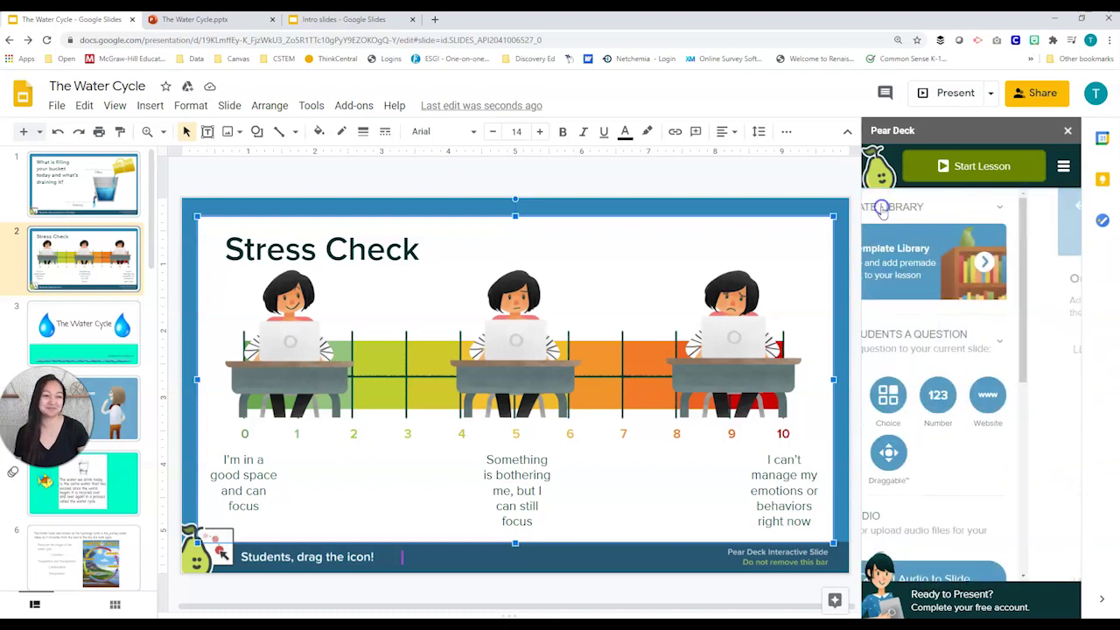
{"action": "scroll", "coordinate": [976, 388], "scroll_direction": "down", "scroll_amount": 1}
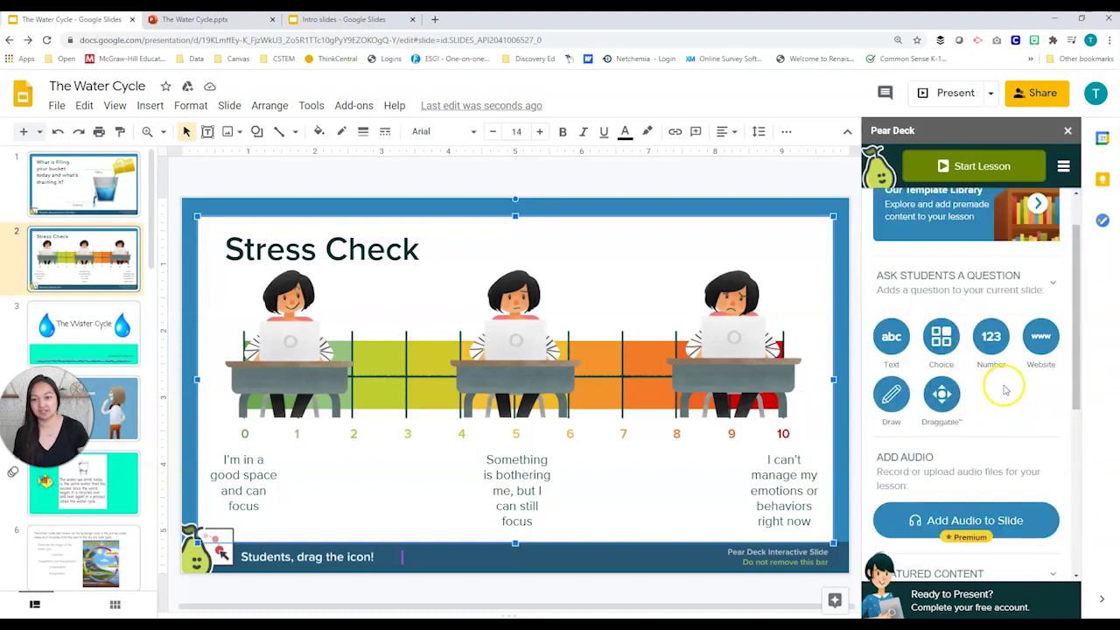
{"action": "left_click", "coordinate": [25, 134]}
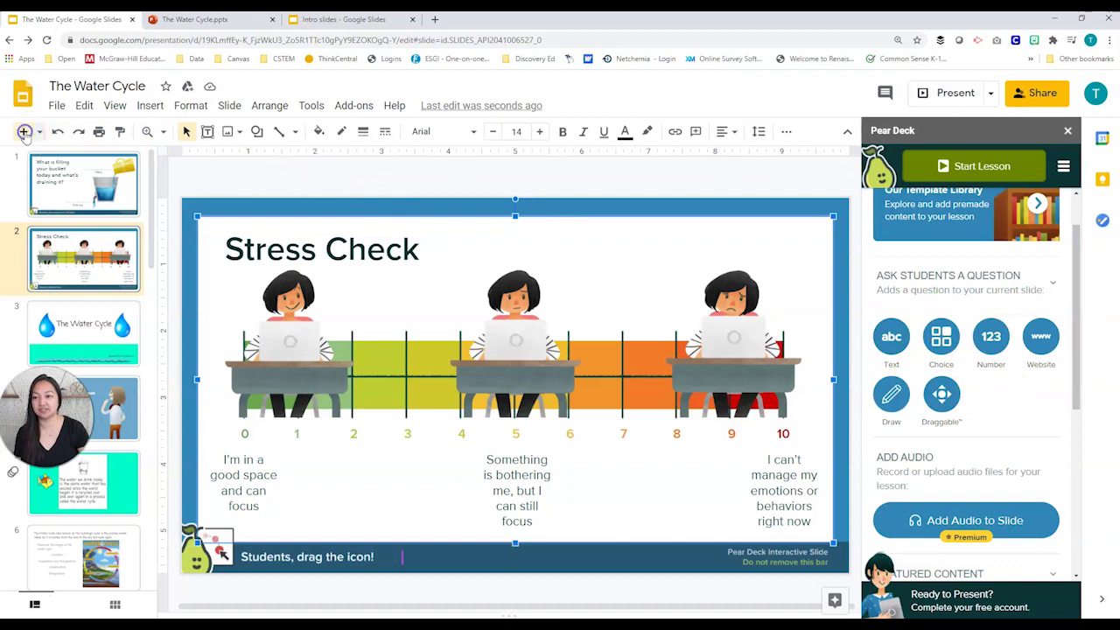
{"action": "left_click_drag", "start_coordinate": [79, 334], "coordinate": [89, 204]}
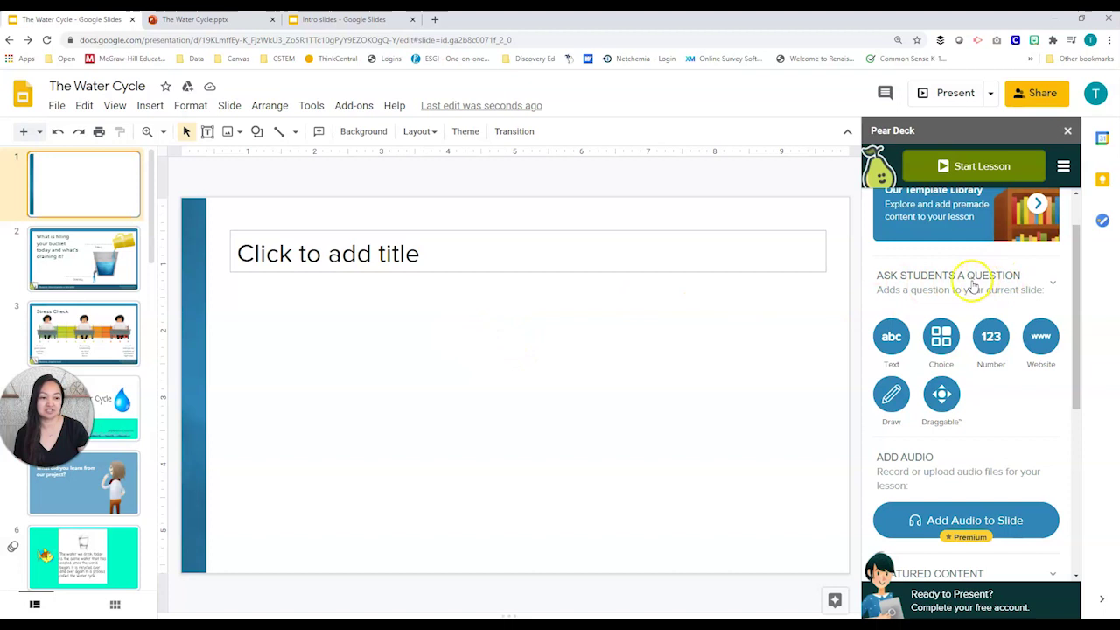
{"action": "left_click", "coordinate": [891, 340]}
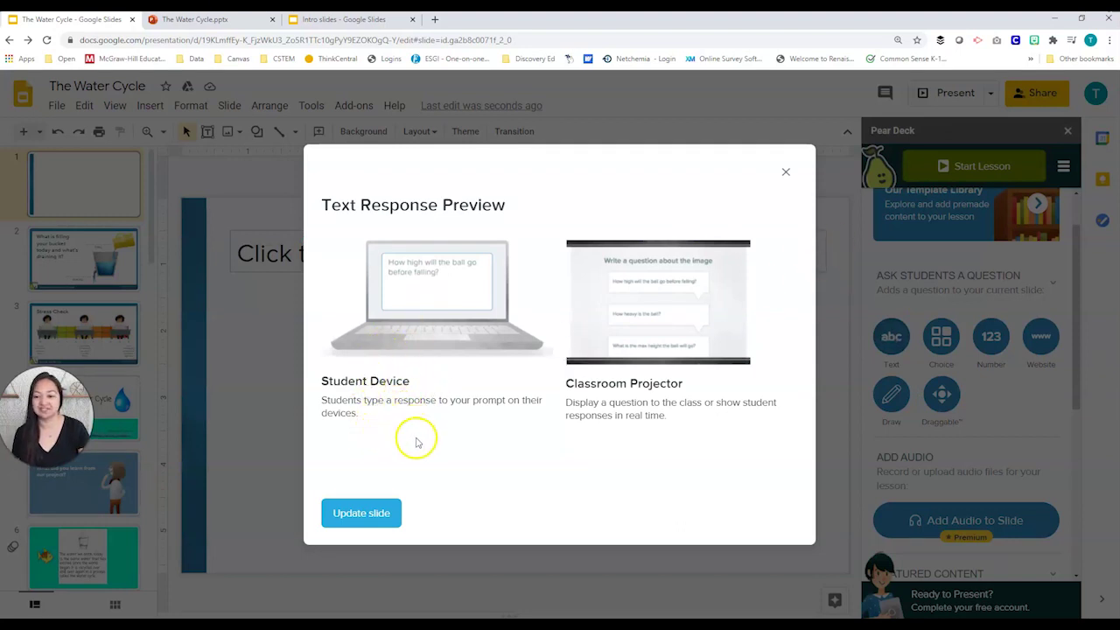
{"action": "left_click", "coordinate": [361, 511]}
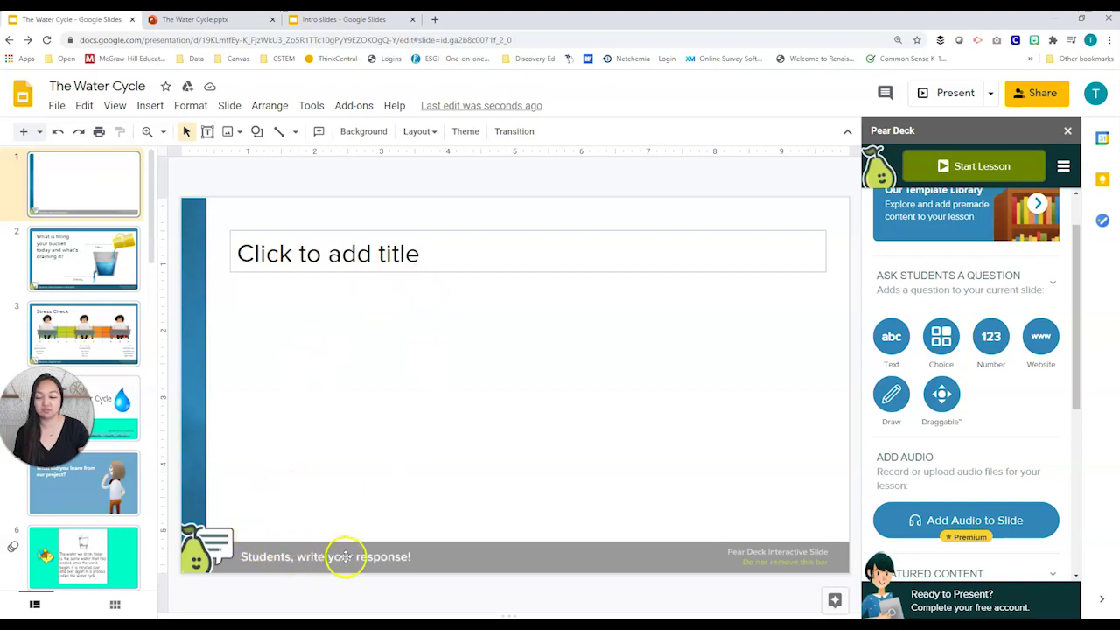
- Title the slide 1 question 'What did you learn today?'
{"action": "left_click", "coordinate": [346, 260]}
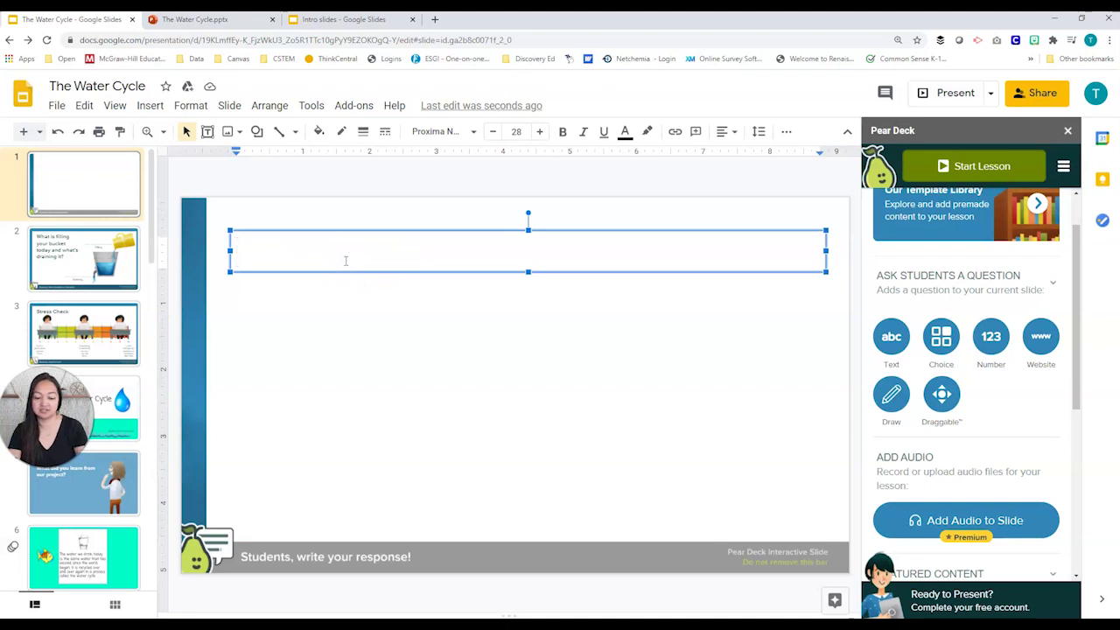
{"action": "type", "text": "What did"}
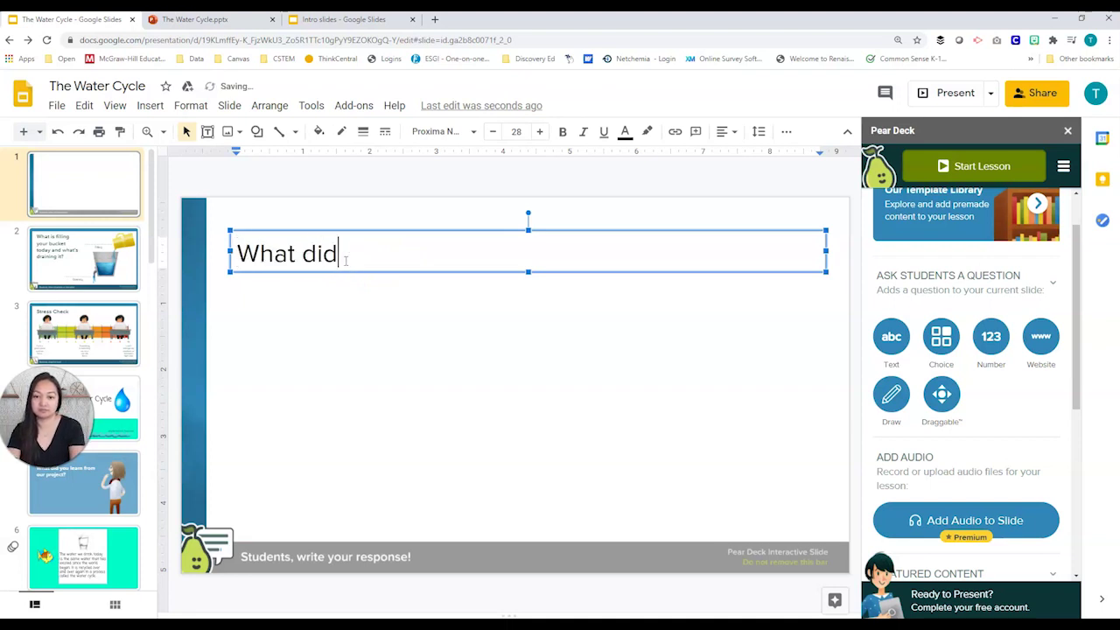
{"action": "type", "text": " you learn today?"}
{"action": "left_click", "coordinate": [408, 318]}
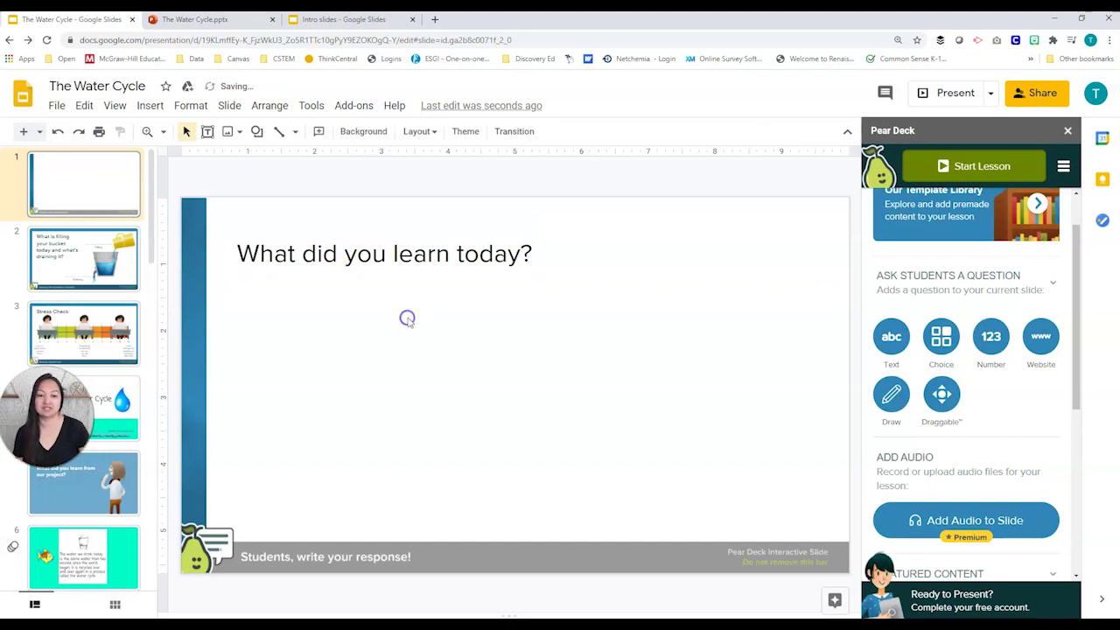
- Add a new blank slide 2 after the question slide
{"action": "left_click", "coordinate": [150, 105]}
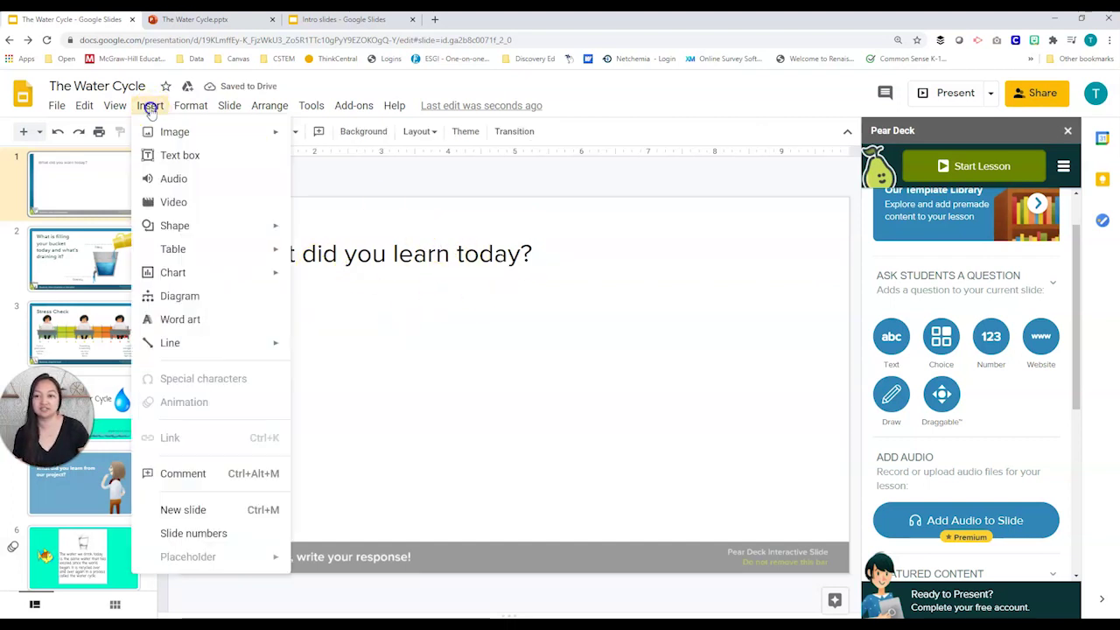
{"action": "left_click", "coordinate": [394, 297]}
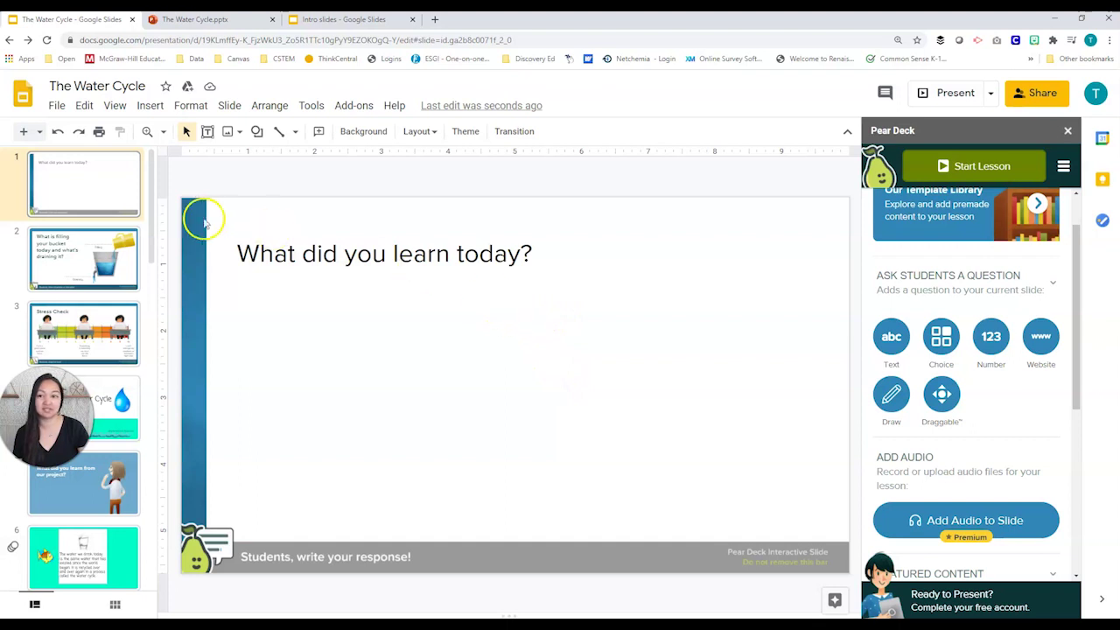
{"action": "left_click", "coordinate": [21, 132]}
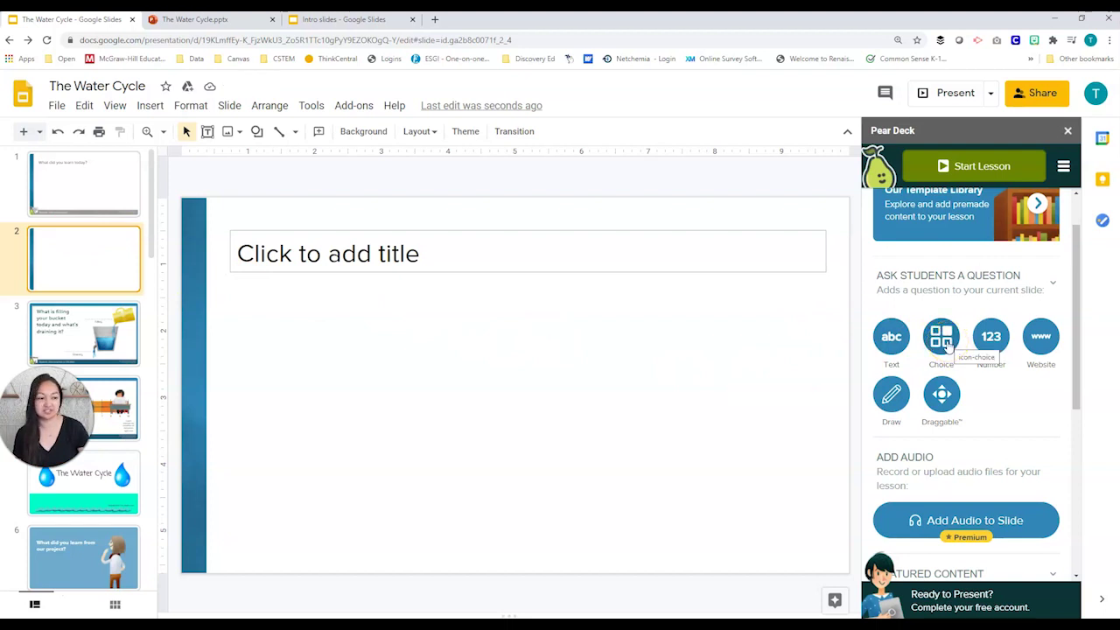
- Look over the Number, Draw and Draggable question options, then paste the water-cycle image onto slide 2
{"action": "left_click", "coordinate": [1001, 347]}
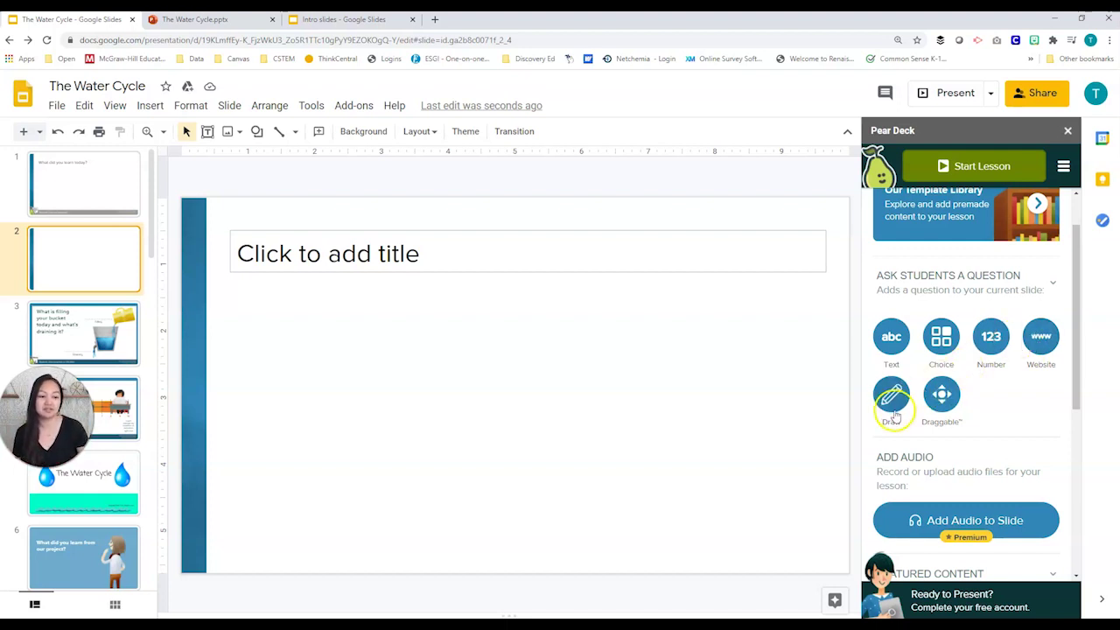
{"action": "left_click", "coordinate": [930, 412]}
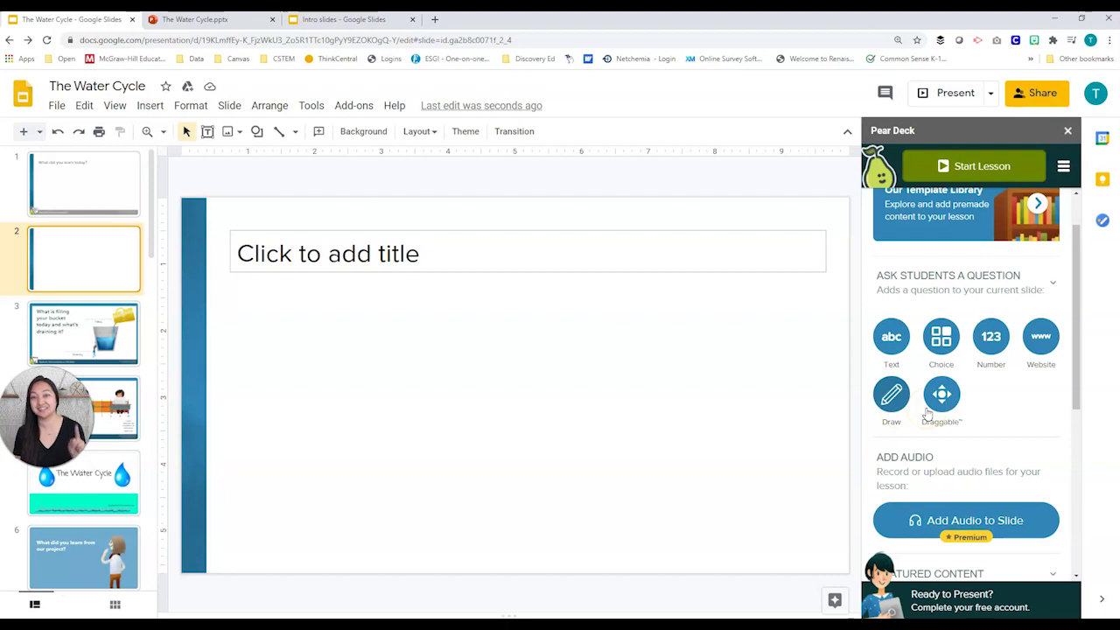
{"action": "left_click", "coordinate": [946, 408]}
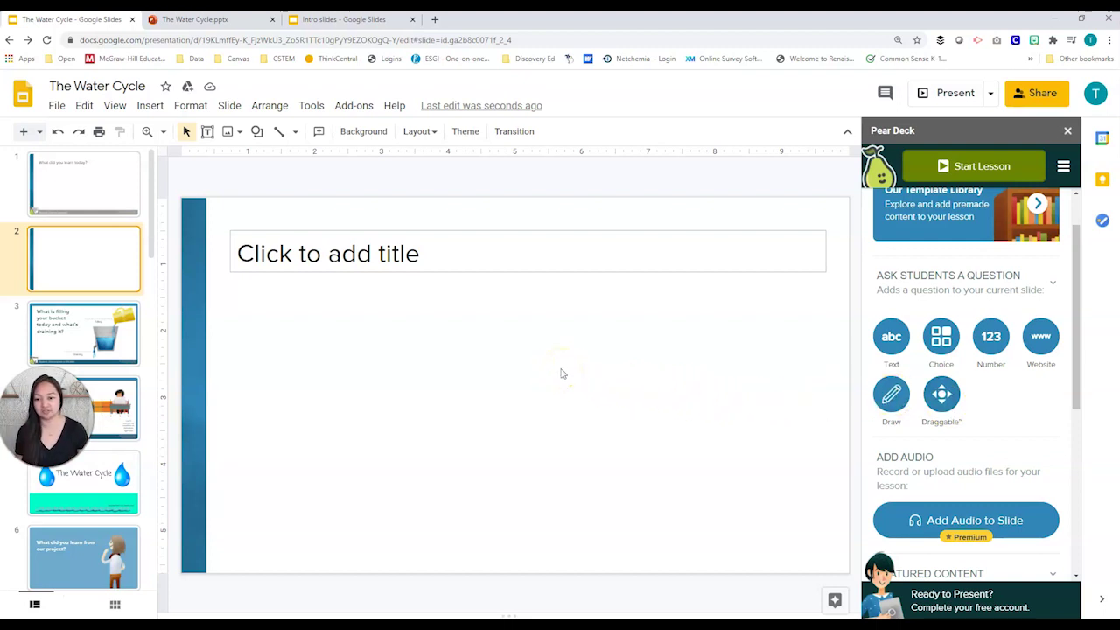
{"action": "key", "text": "ctrl+v"}
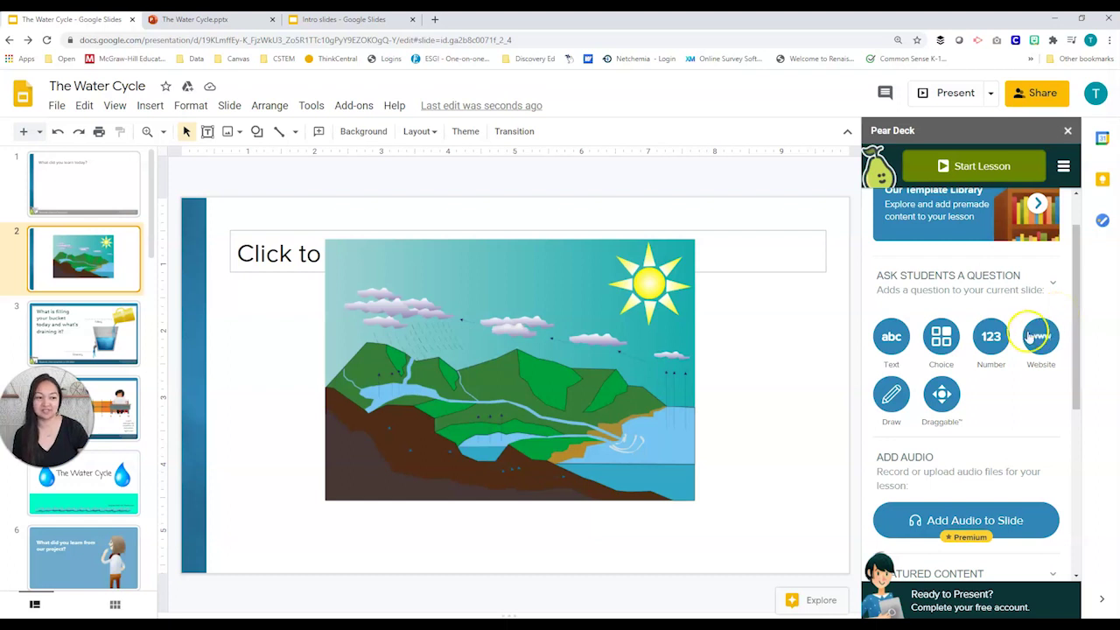